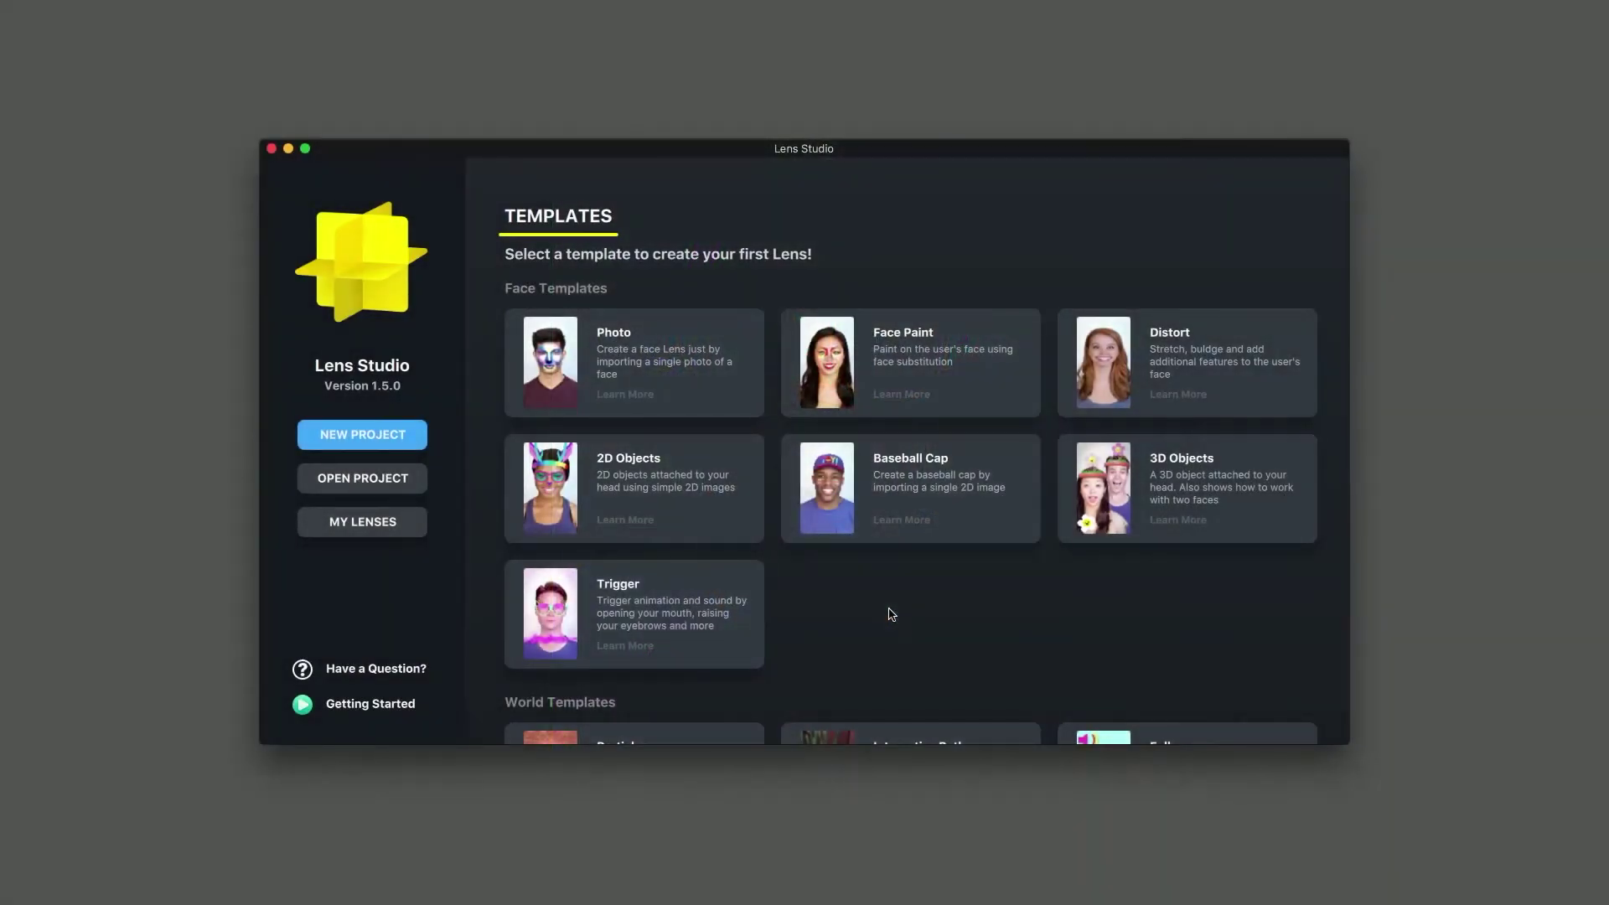
Create a new lens project from the Trigger card under Face Templates.
{"action": "left_click", "coordinate": [726, 601]}
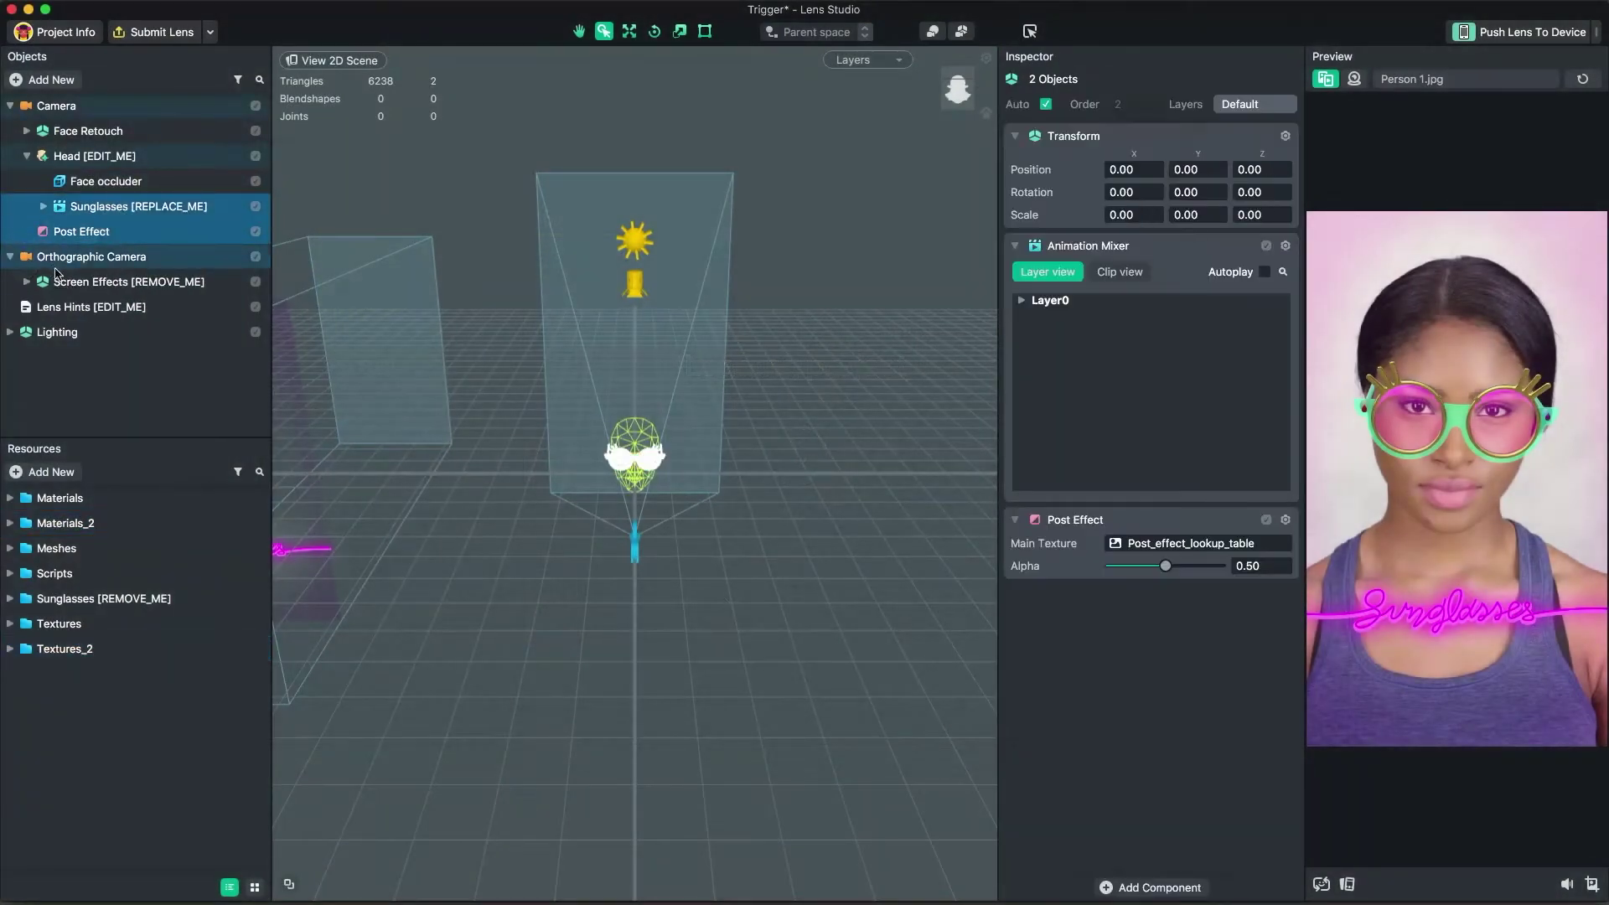
Delete the Sunglasses and Post Effect objects and the Sunglasses [REMOVE_ME] resource folder.
{"action": "right_click", "coordinate": [52, 270]}
{"action": "left_click", "coordinate": [106, 379]}
{"action": "right_click", "coordinate": [131, 600]}
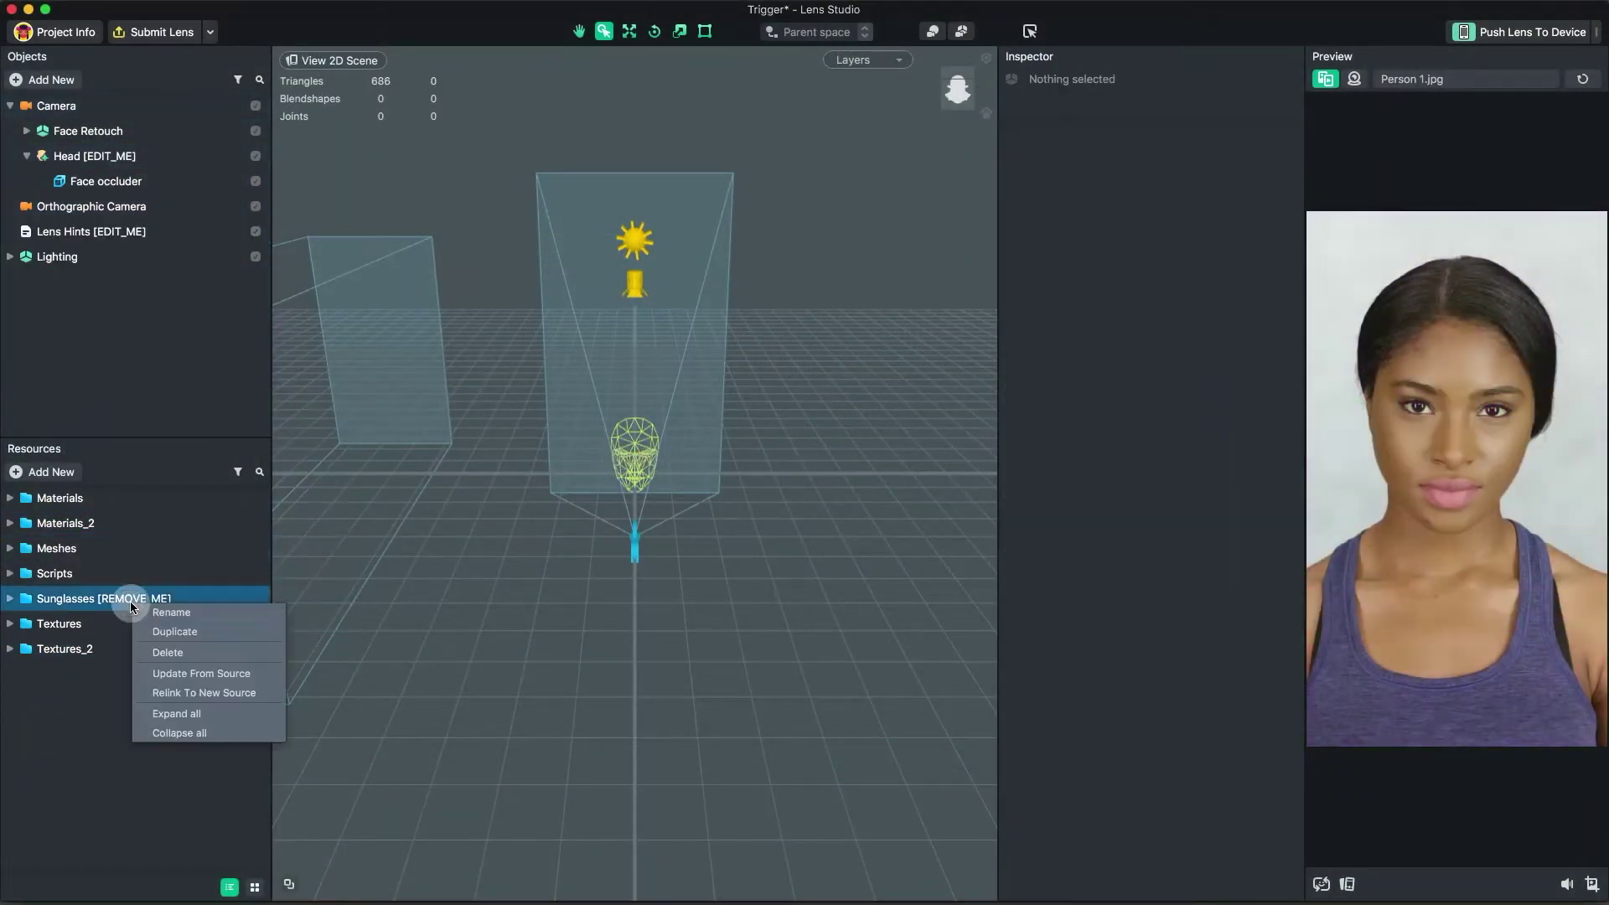
{"action": "left_click", "coordinate": [167, 653]}
Remove both trigger scripts from the Head object.
{"action": "left_click", "coordinate": [94, 156]}
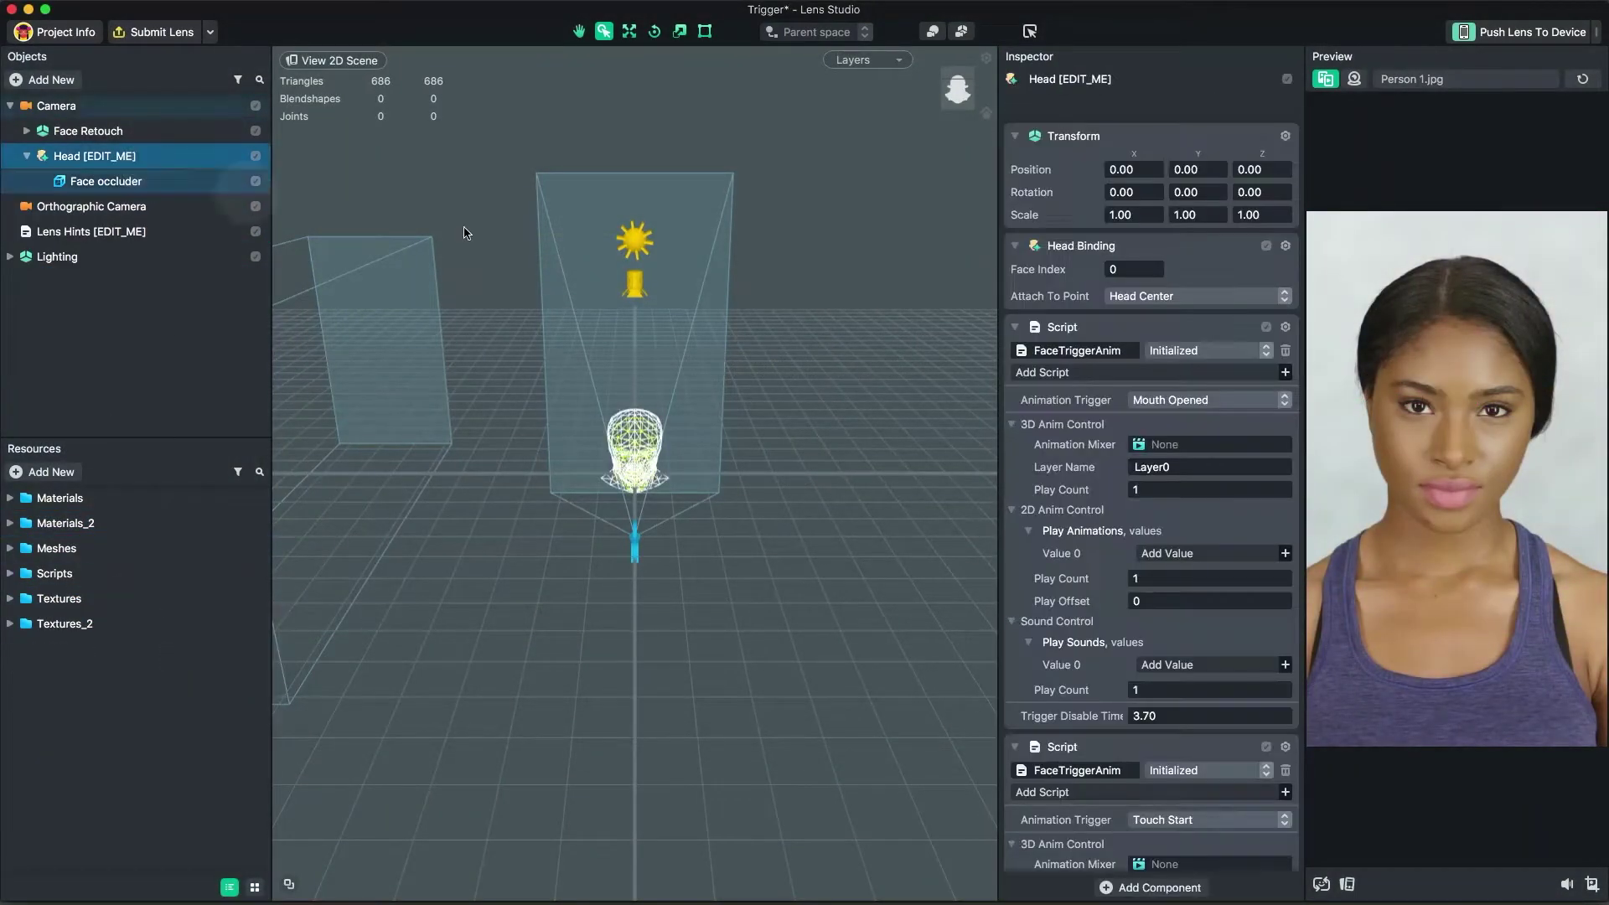
{"action": "left_click", "coordinate": [1285, 327]}
{"action": "left_click", "coordinate": [1319, 401]}
{"action": "left_click", "coordinate": [1286, 327]}
{"action": "left_click", "coordinate": [1318, 401]}
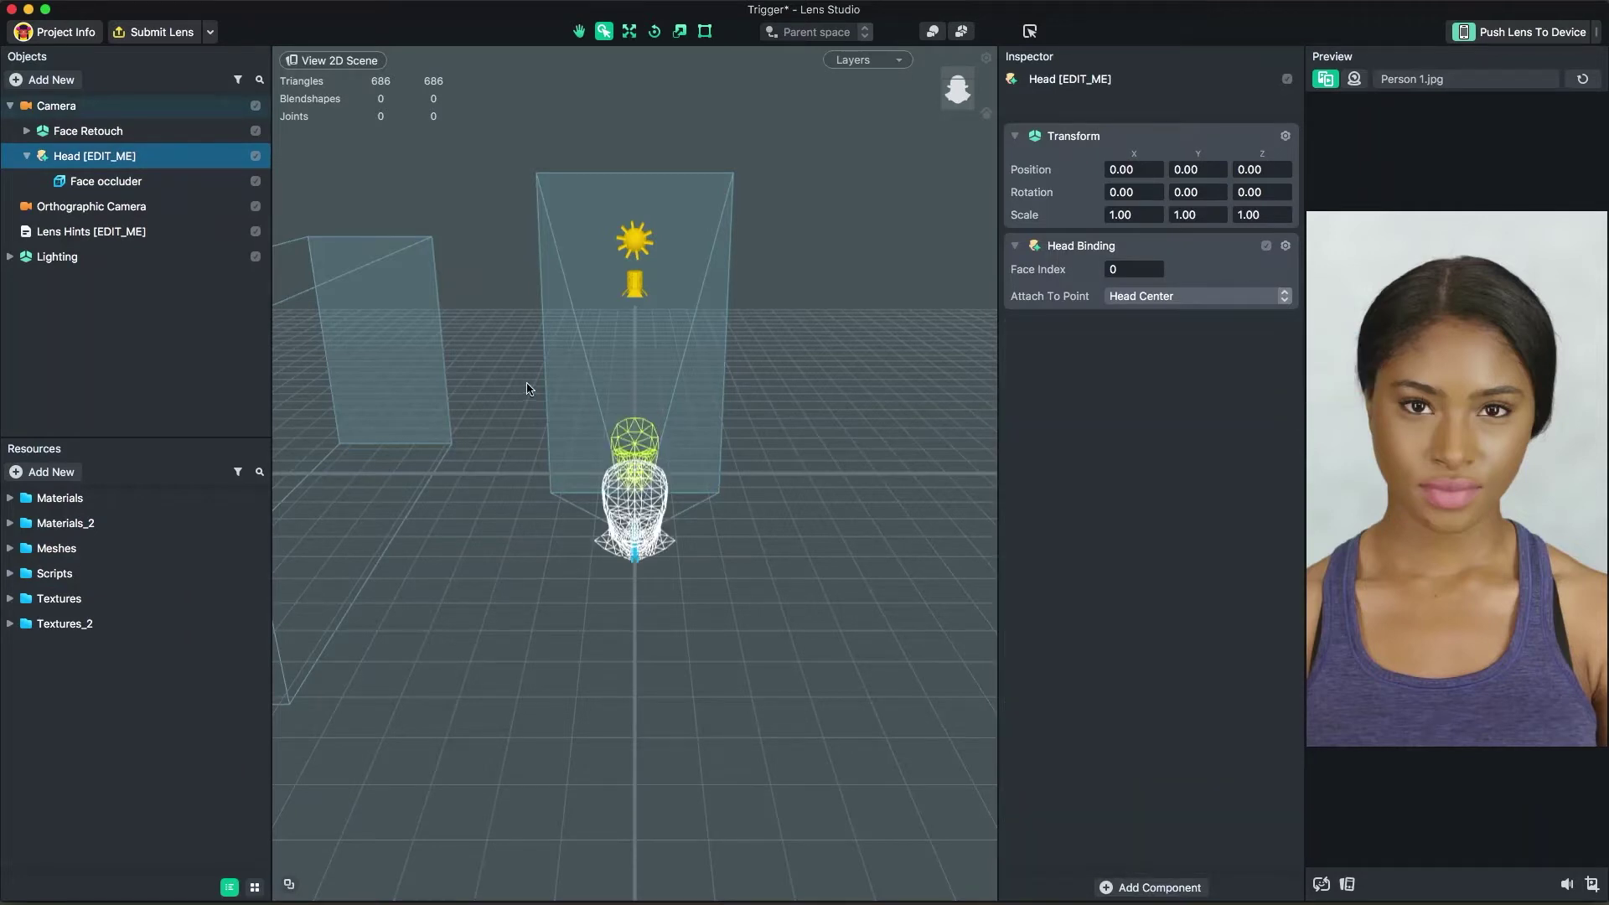
Remove both scripts from the Lens Hints object.
{"action": "left_click", "coordinate": [535, 316]}
{"action": "left_click", "coordinate": [1284, 246]}
{"action": "left_click", "coordinate": [1318, 319]}
{"action": "left_click", "coordinate": [1284, 246]}
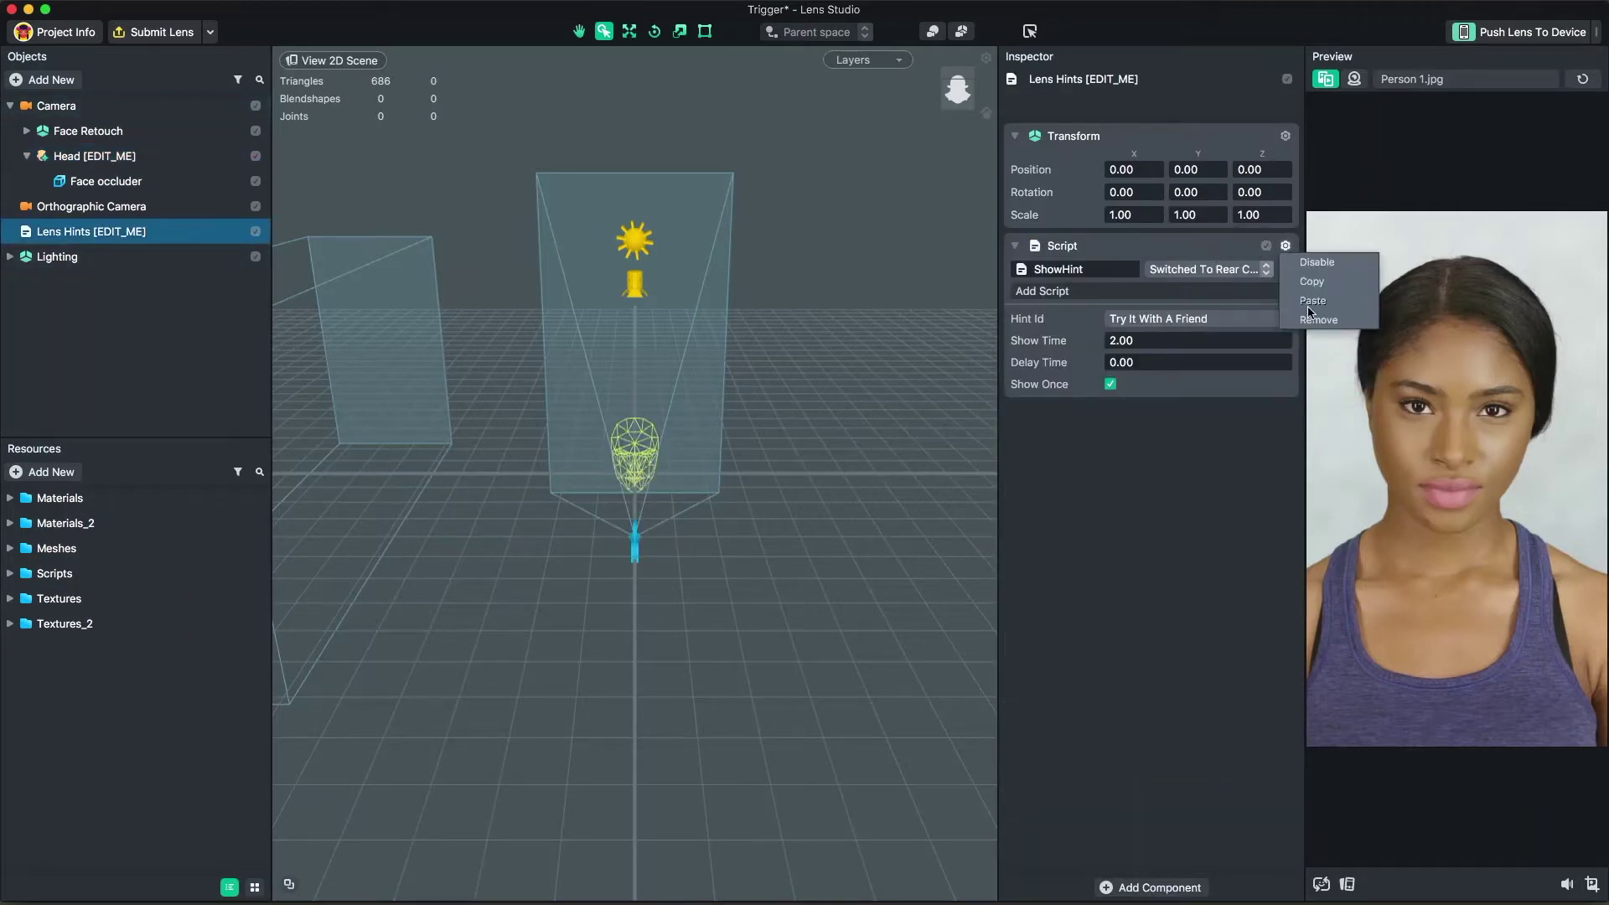
{"action": "left_click", "coordinate": [1317, 319]}
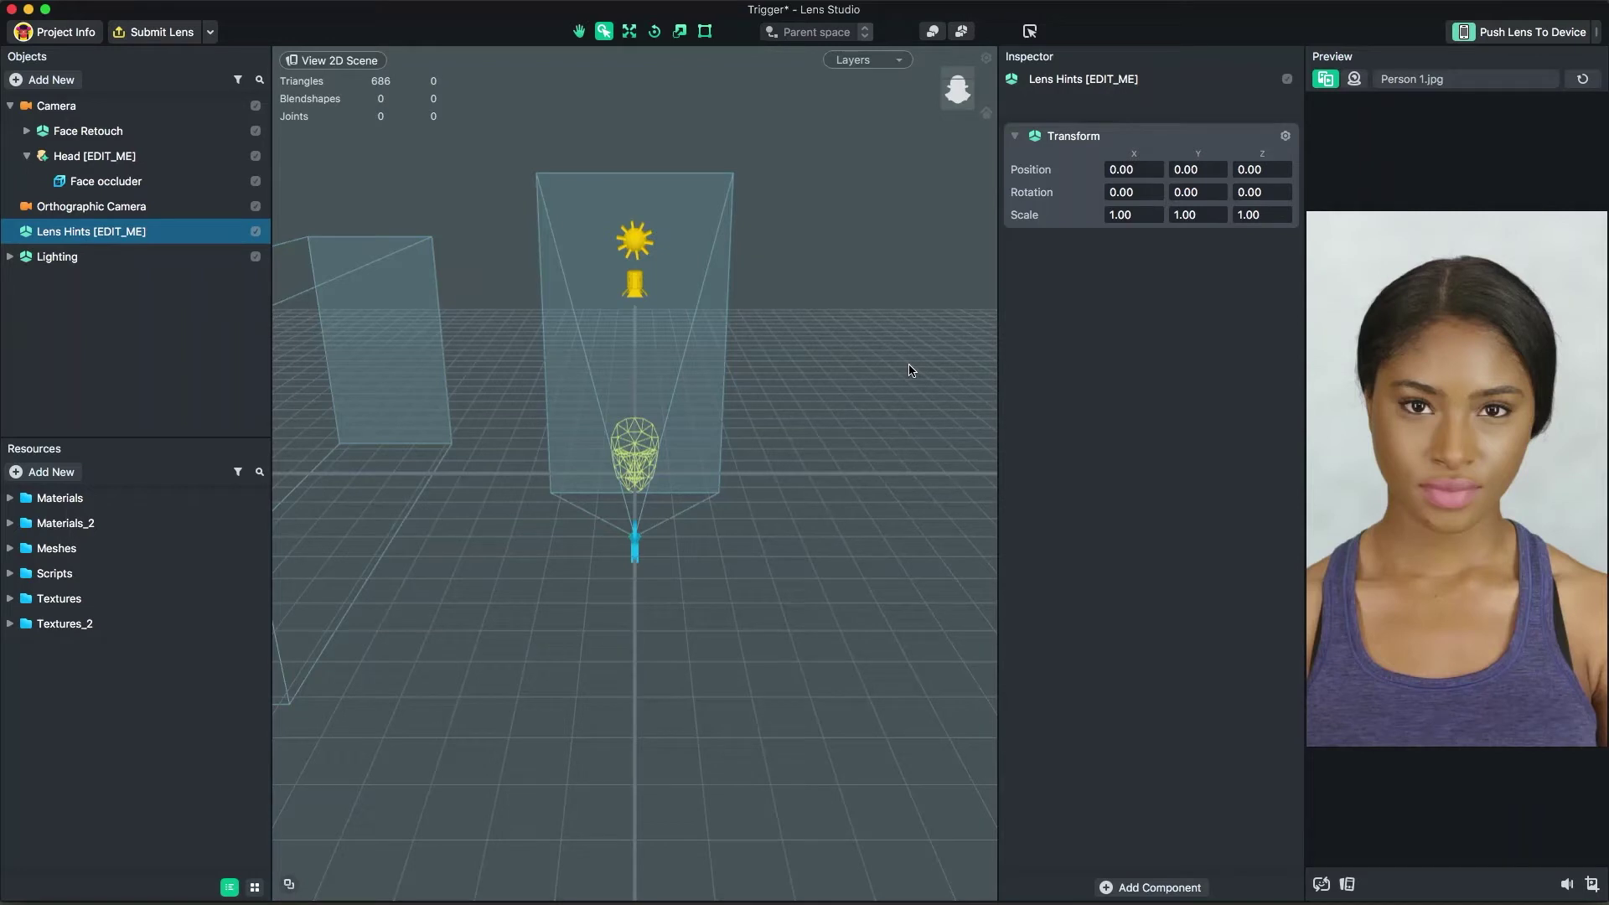
{"action": "key", "text": "super+Tab"}
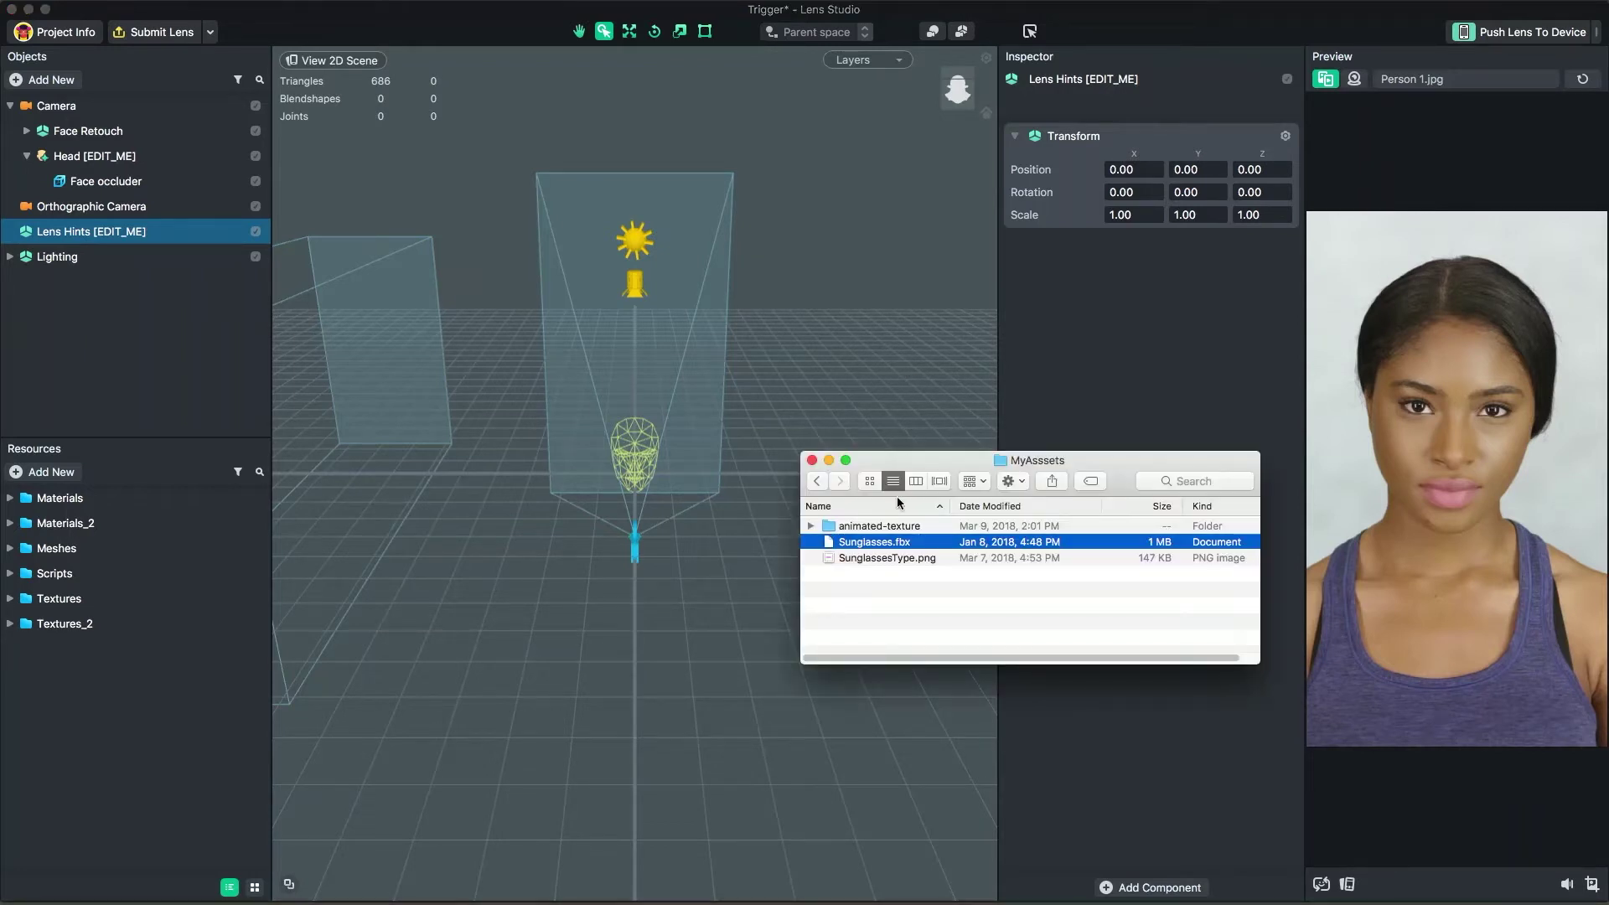
Import Sunglasses.fbx into the scene and SunglassesType.png as a texture resource.
{"action": "left_click_drag", "start_coordinate": [886, 546], "coordinate": [180, 301]}
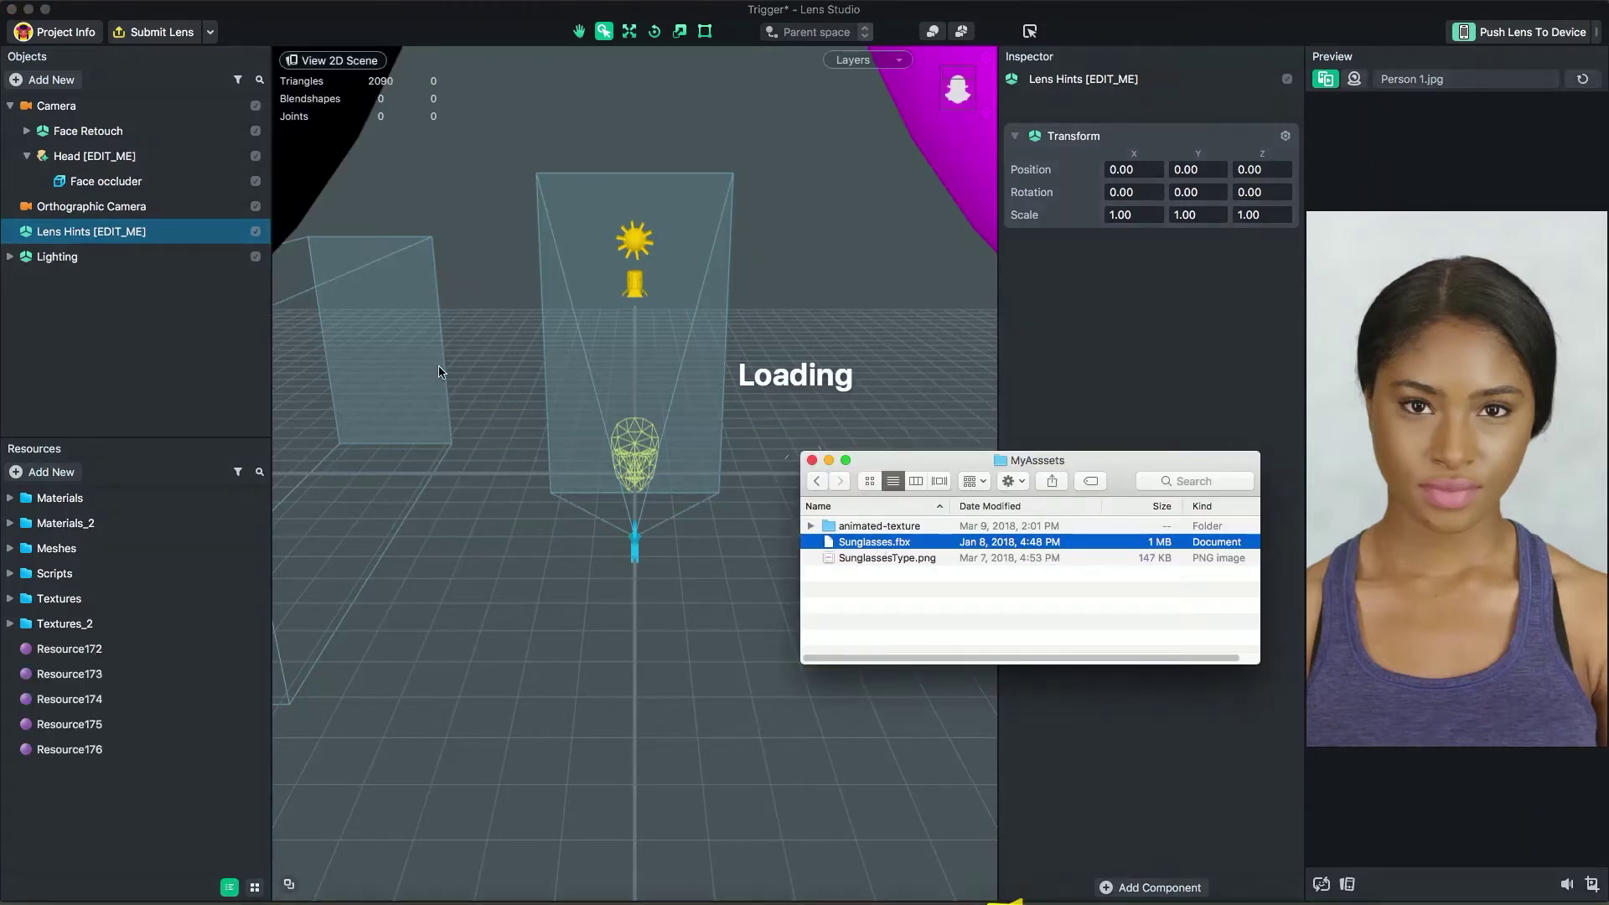
{"action": "left_click_drag", "start_coordinate": [886, 560], "coordinate": [114, 784]}
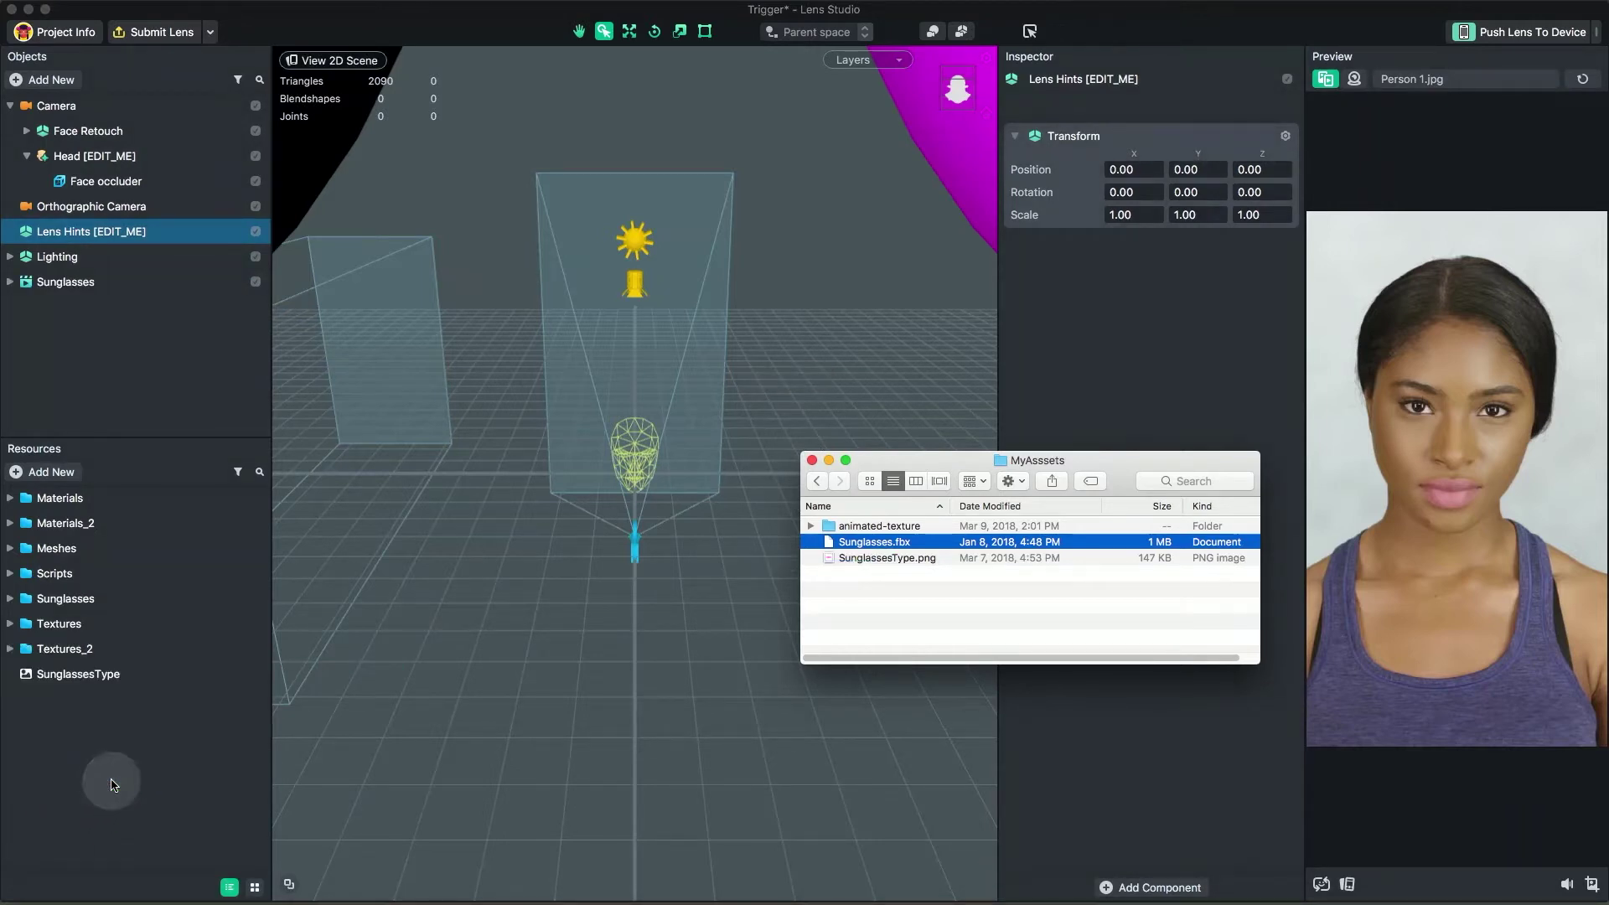
{"action": "left_click", "coordinate": [115, 749]}
{"action": "left_click", "coordinate": [108, 675]}
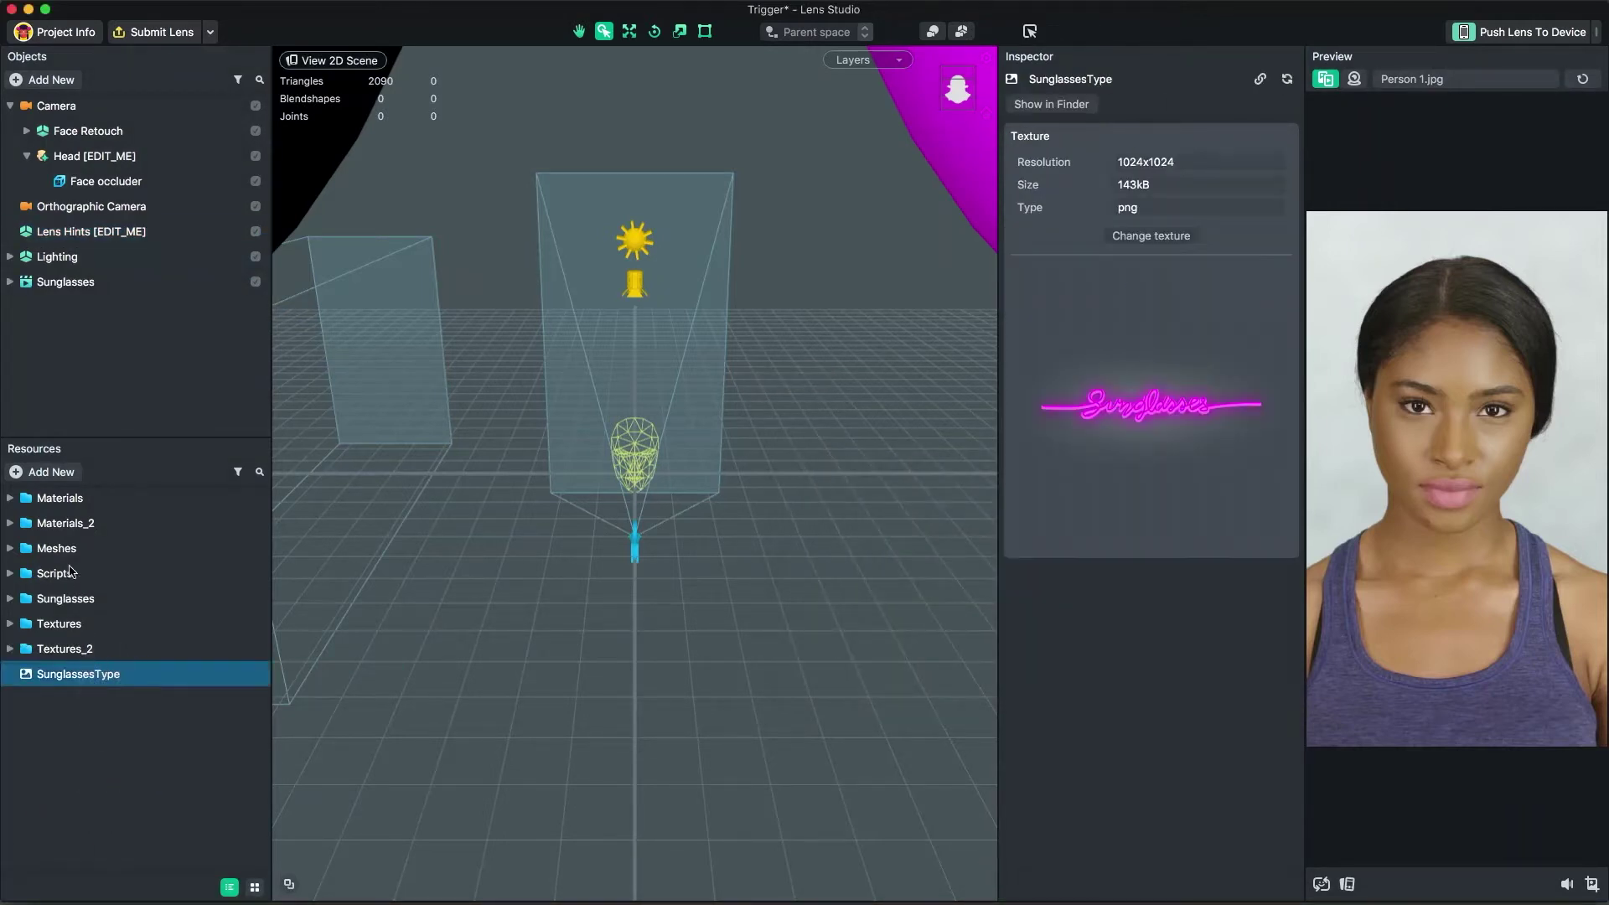
Create a 2D animation from all the animated-texture frame images.
{"action": "left_click", "coordinate": [51, 473]}
{"action": "type", "text": "2d"}
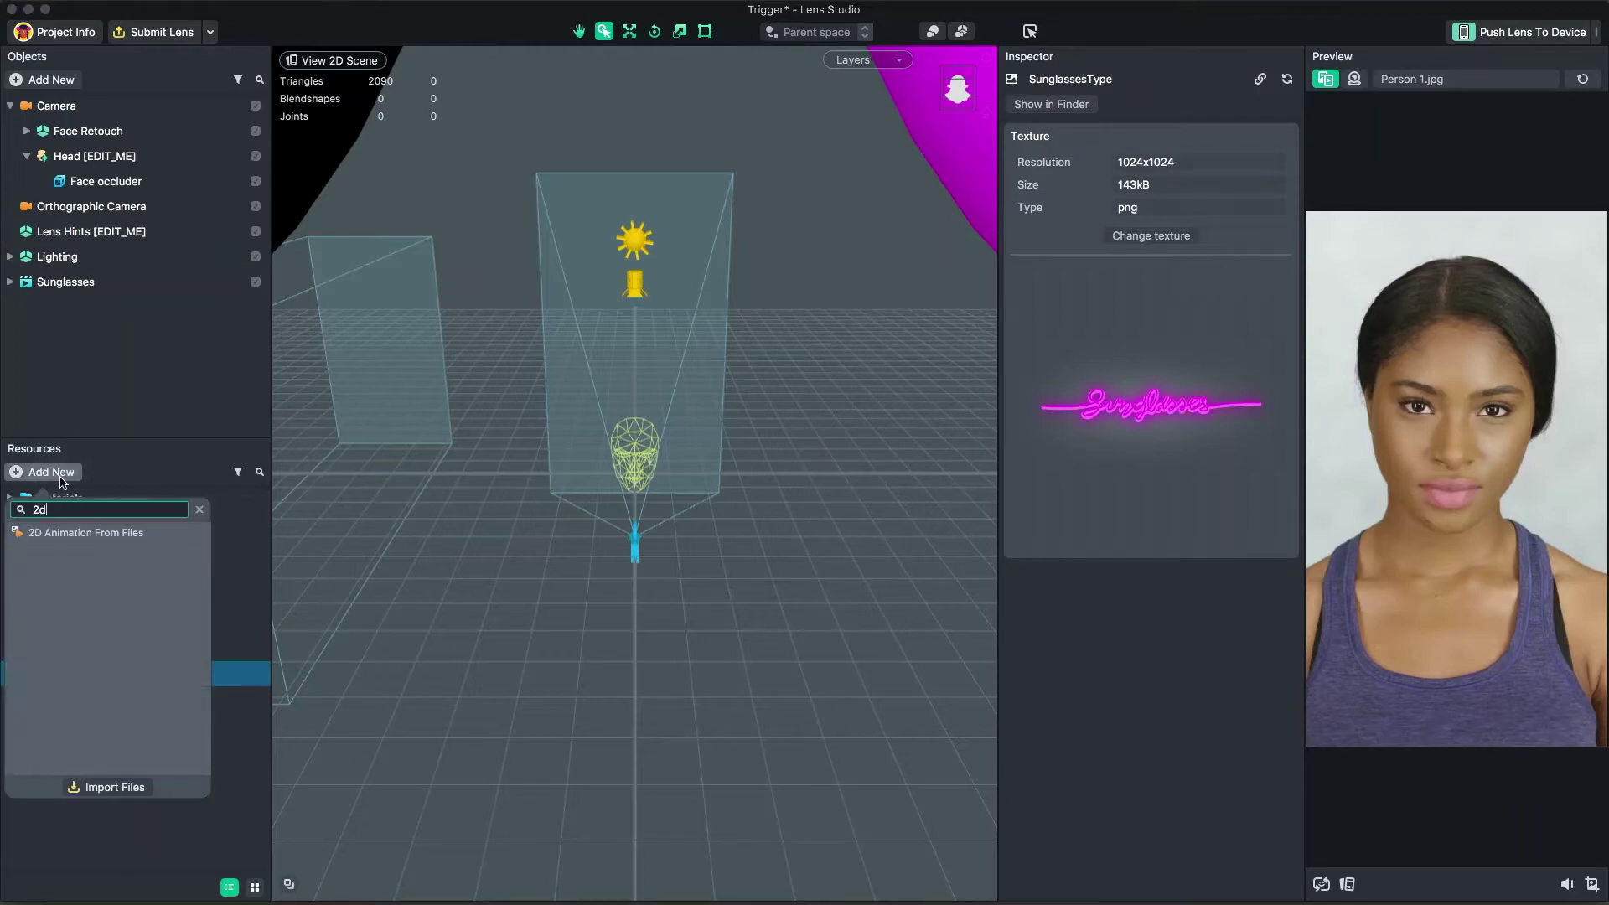
{"action": "left_click", "coordinate": [60, 532]}
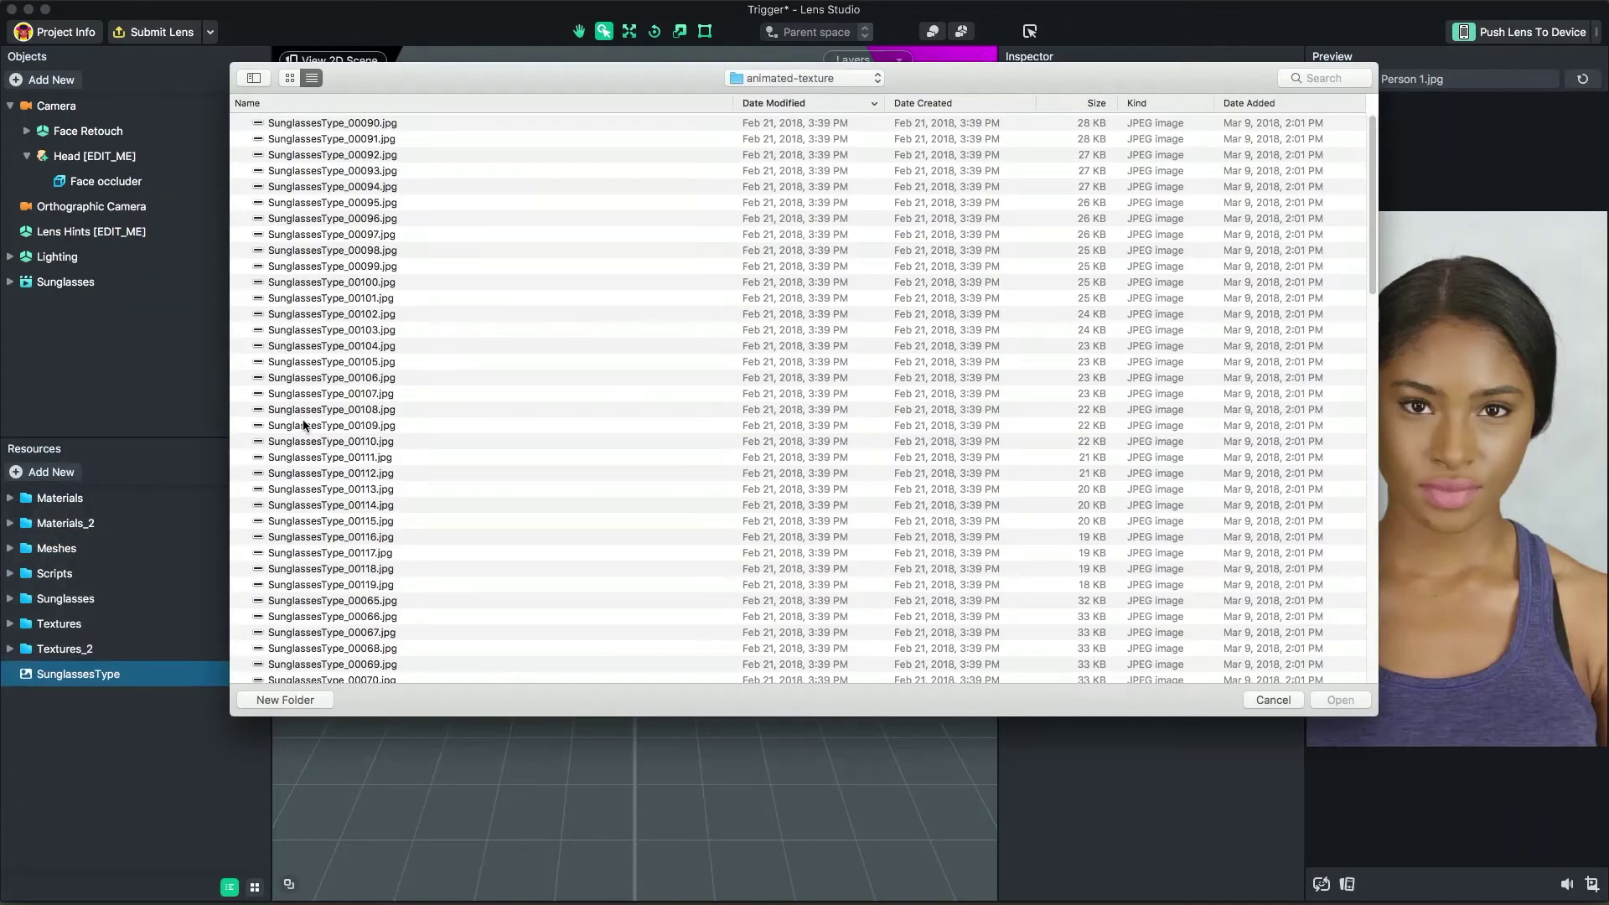
{"action": "left_click", "coordinate": [352, 423]}
{"action": "key", "text": "super+a"}
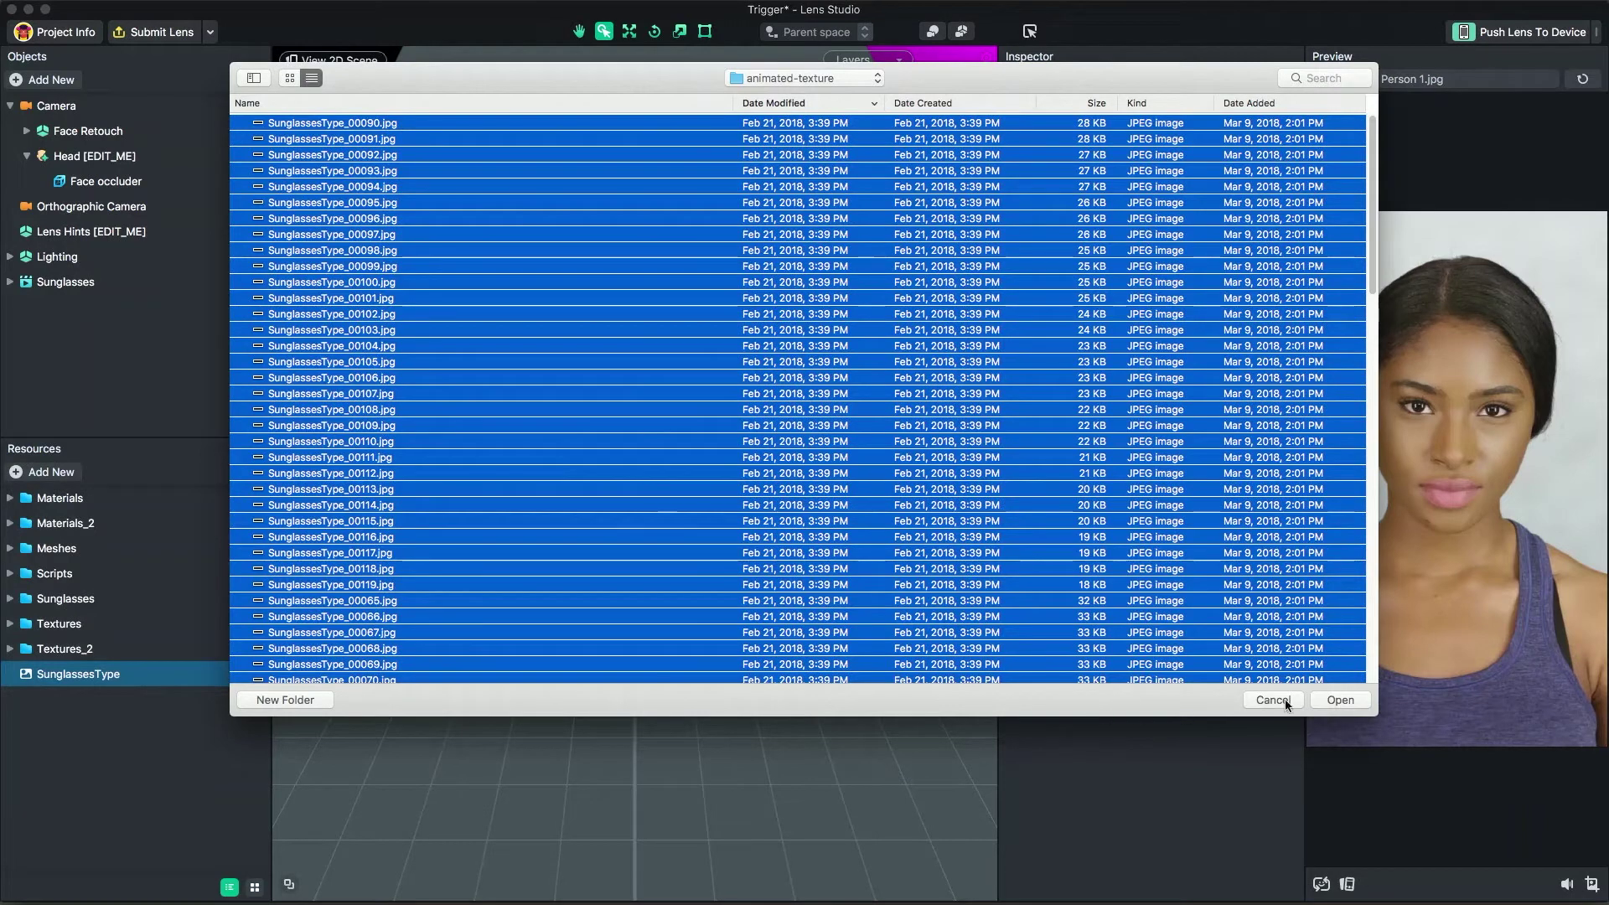
{"action": "left_click", "coordinate": [1339, 700]}
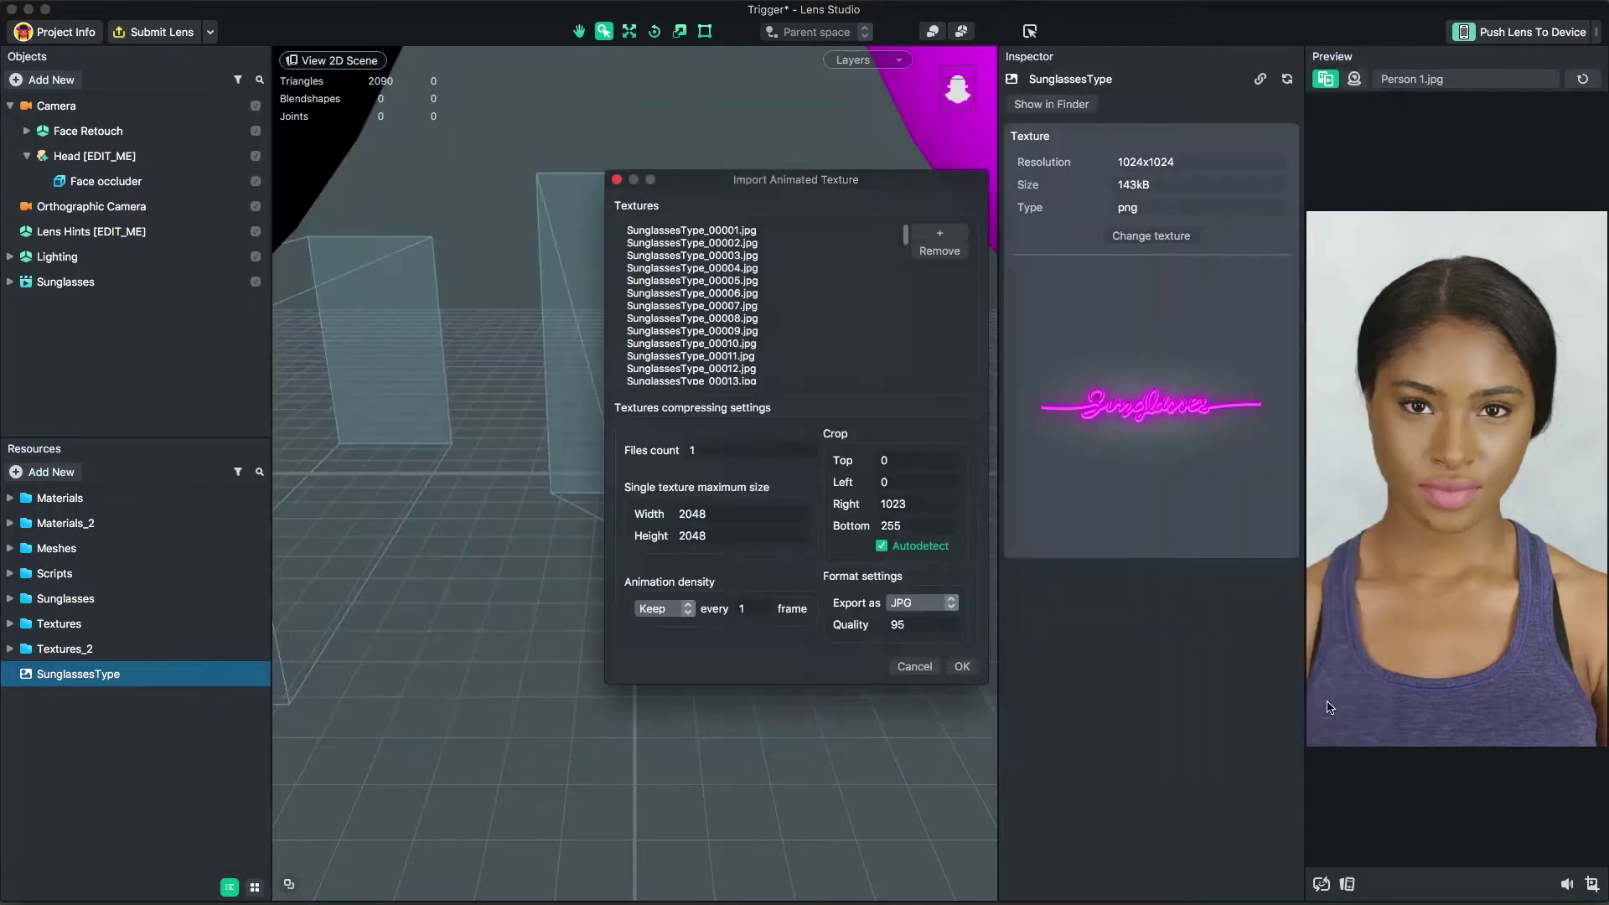
{"action": "left_click", "coordinate": [961, 669]}
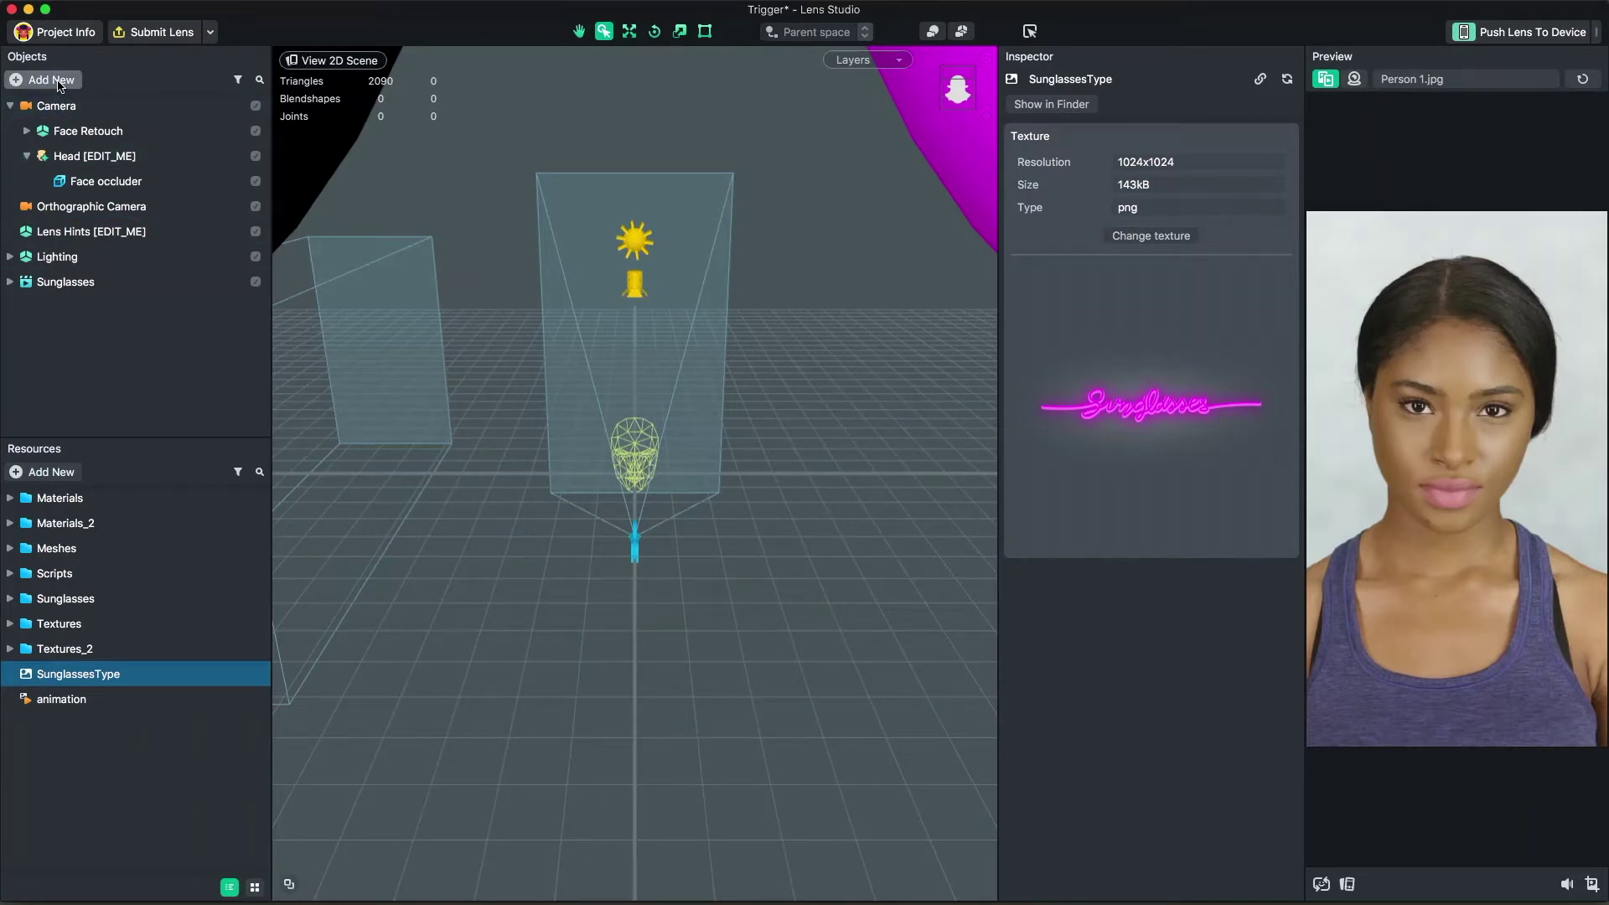
Add a Billboard sprite textured with SunglassesType, resized to height 0.4821 at binding Y -0.5179.
{"action": "left_click", "coordinate": [59, 84]}
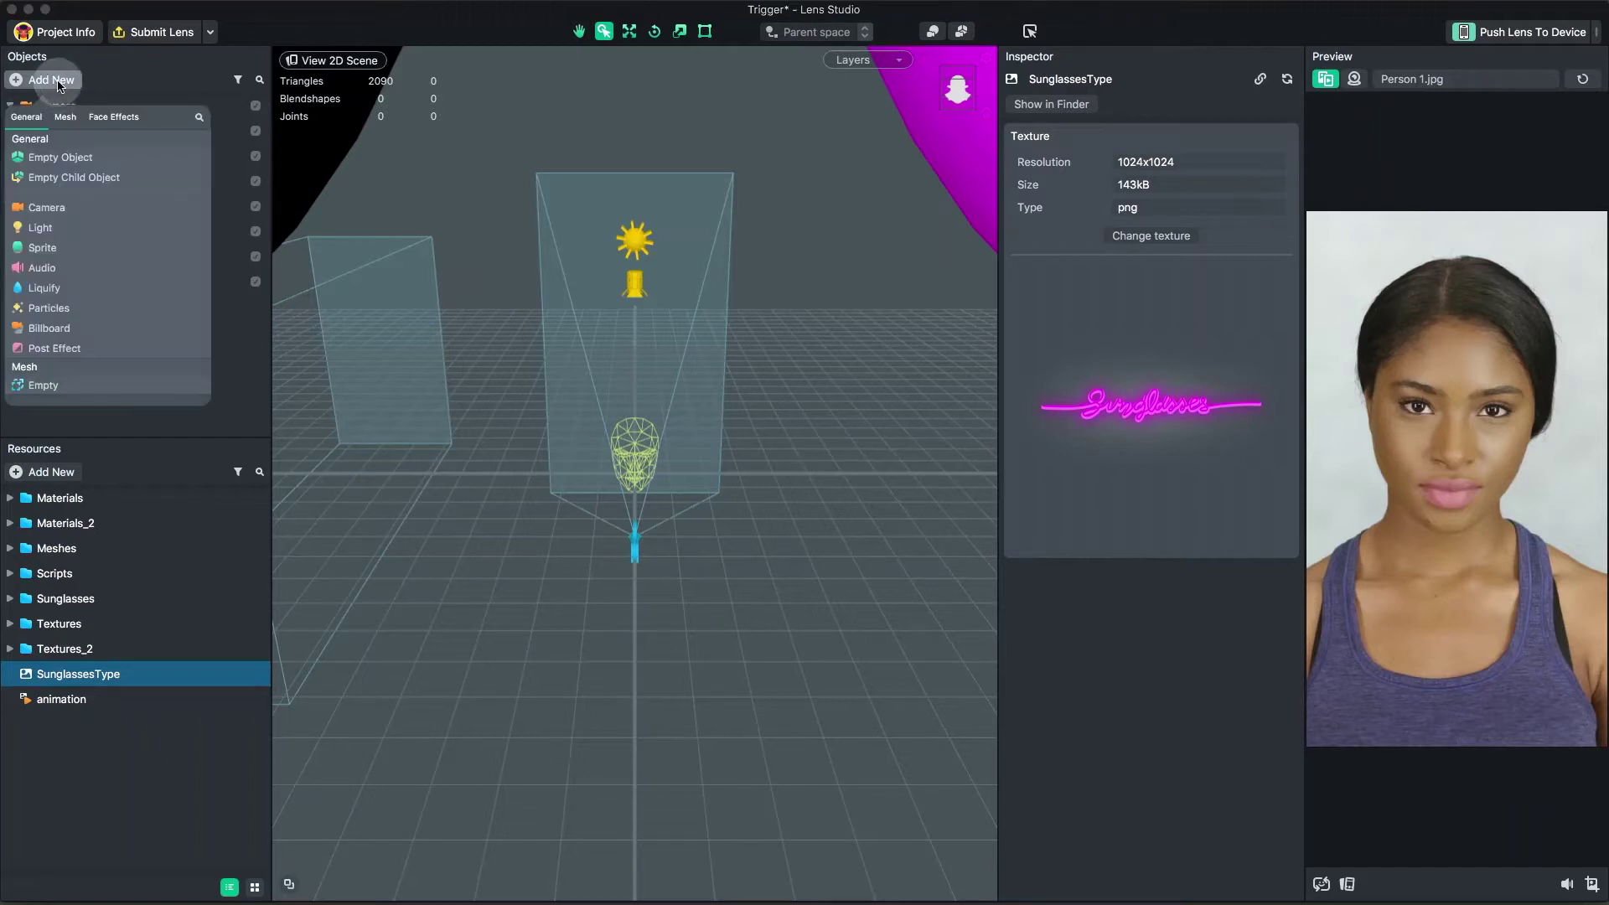
{"action": "left_click", "coordinate": [59, 327]}
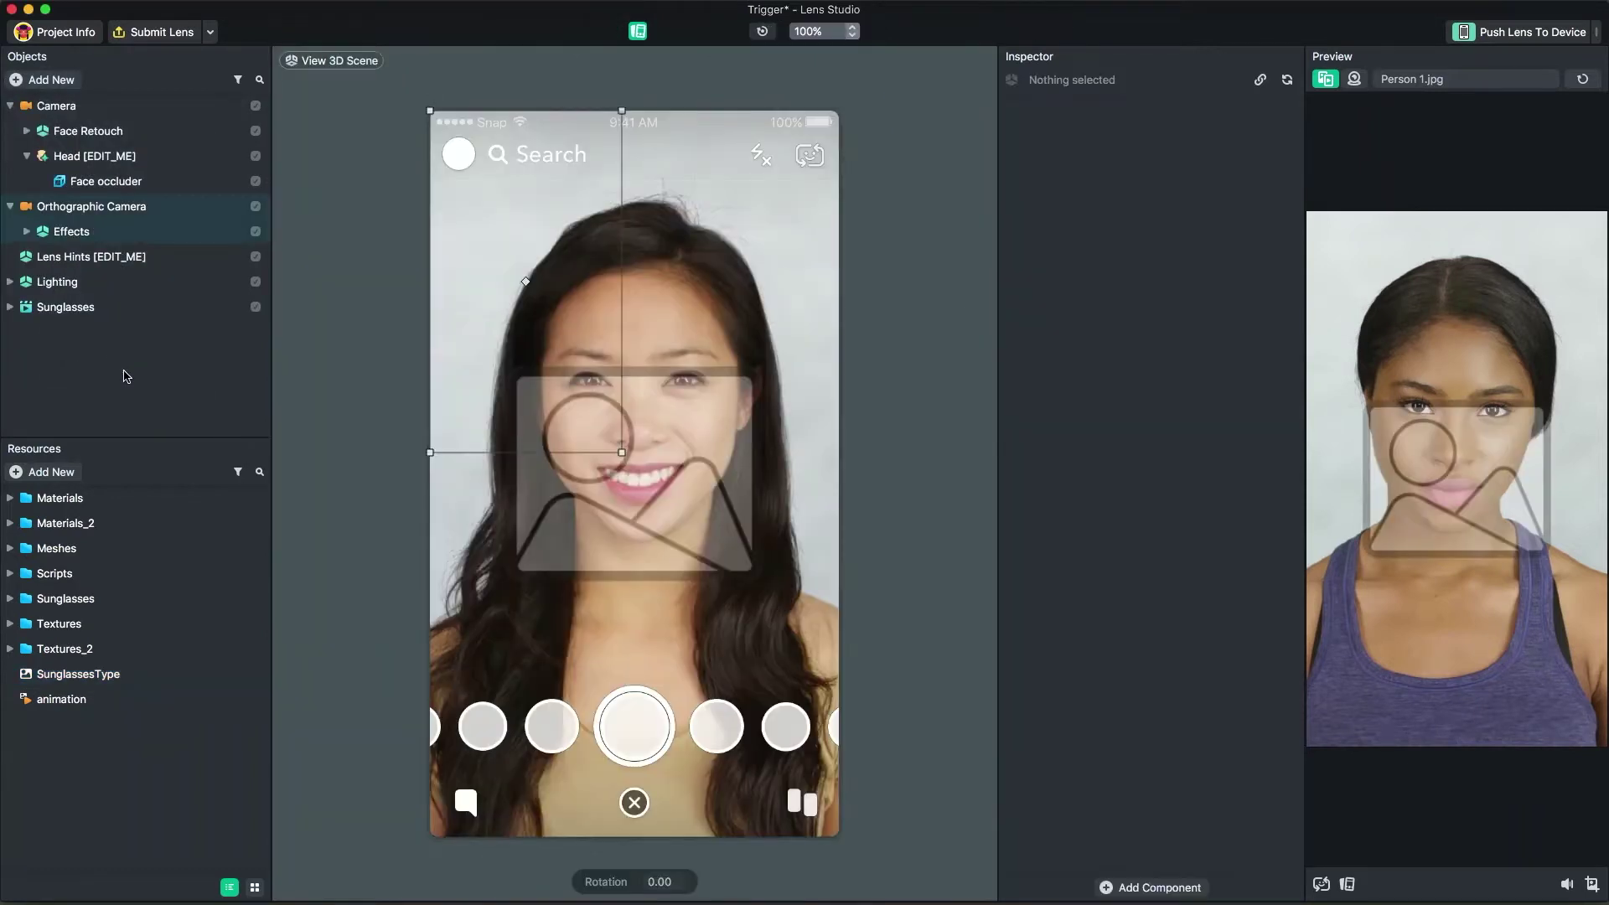
{"action": "left_click", "coordinate": [91, 675]}
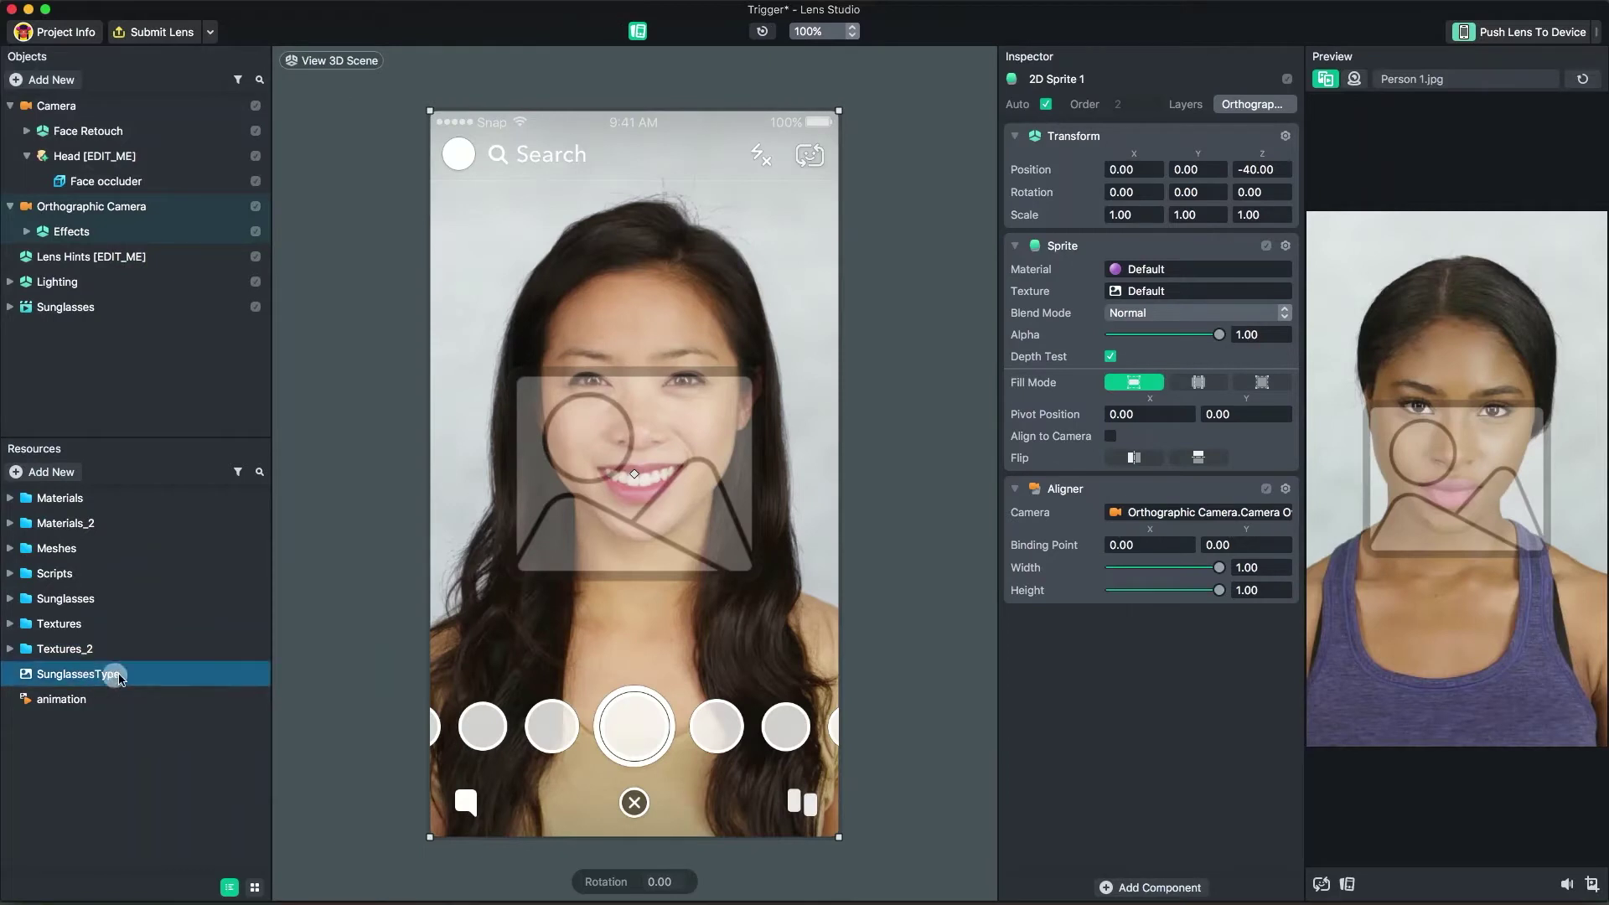
{"action": "left_click_drag", "start_coordinate": [1148, 295], "coordinate": [1148, 295]}
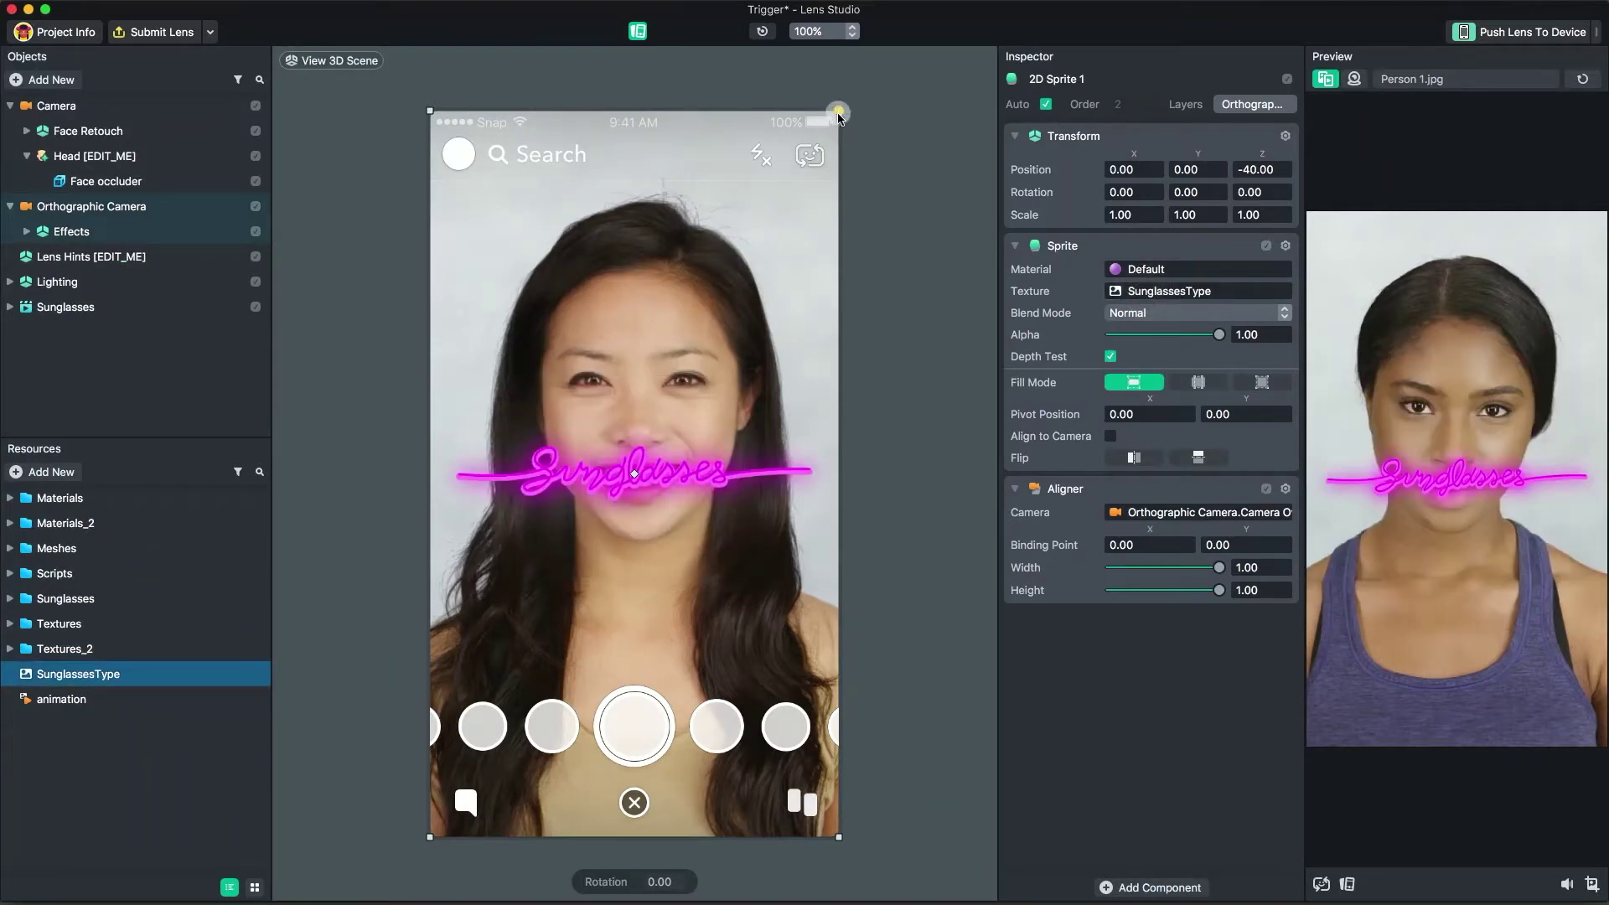
{"action": "left_click_drag", "start_coordinate": [839, 113], "coordinate": [841, 490]}
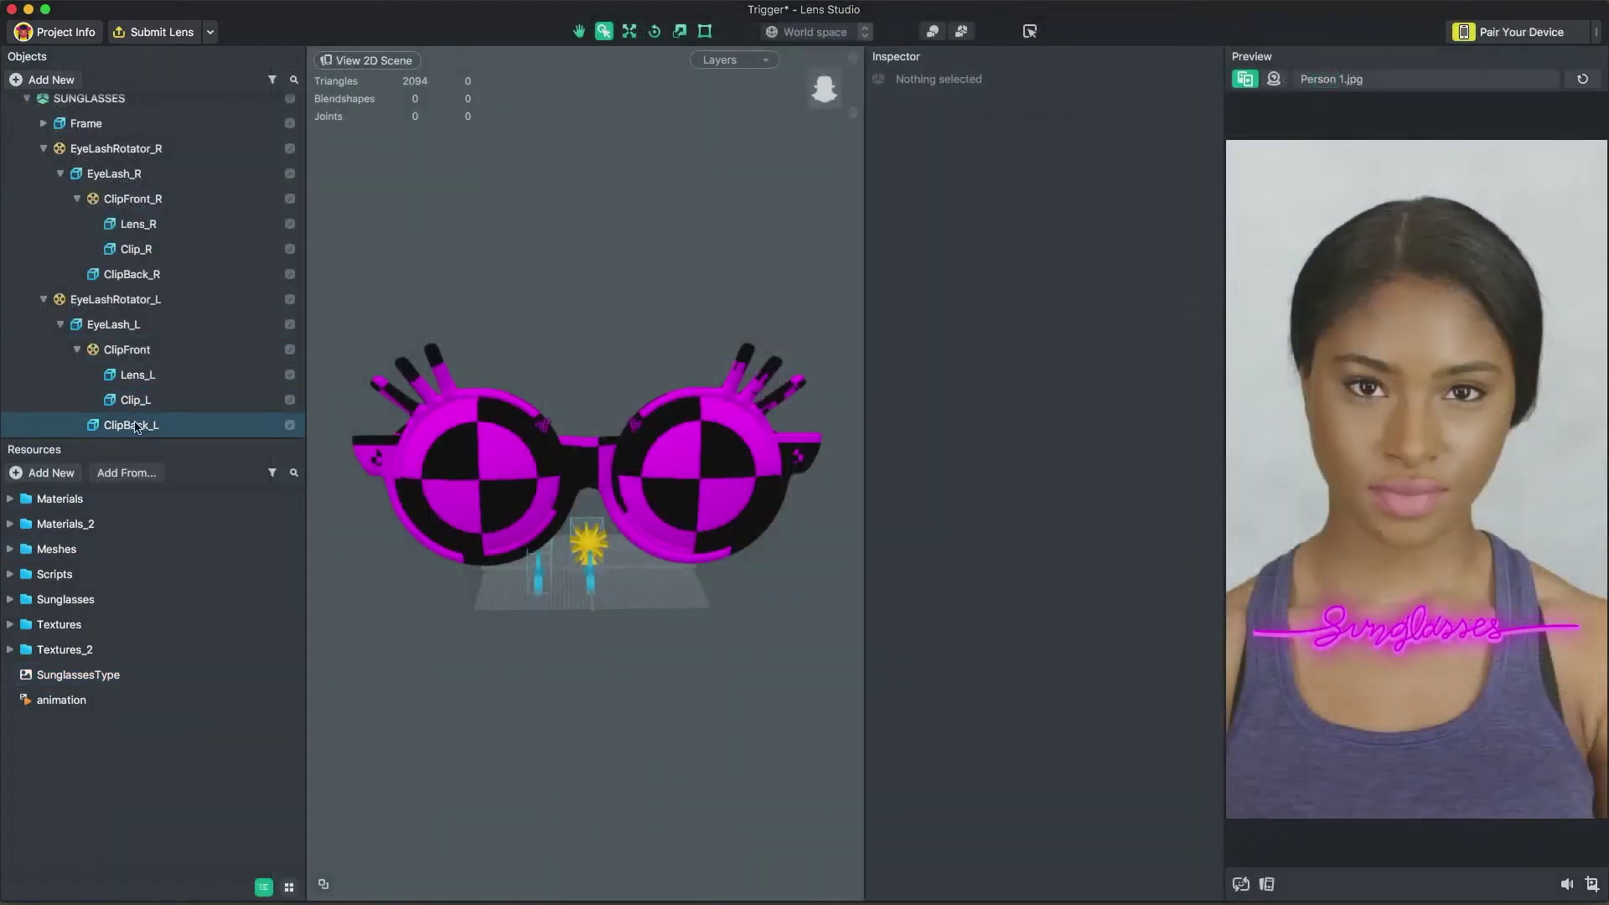
Give the clips, clip backs and eyelashes on both sides the Materials_2 EyeLash material.
{"action": "left_click", "coordinate": [134, 426]}
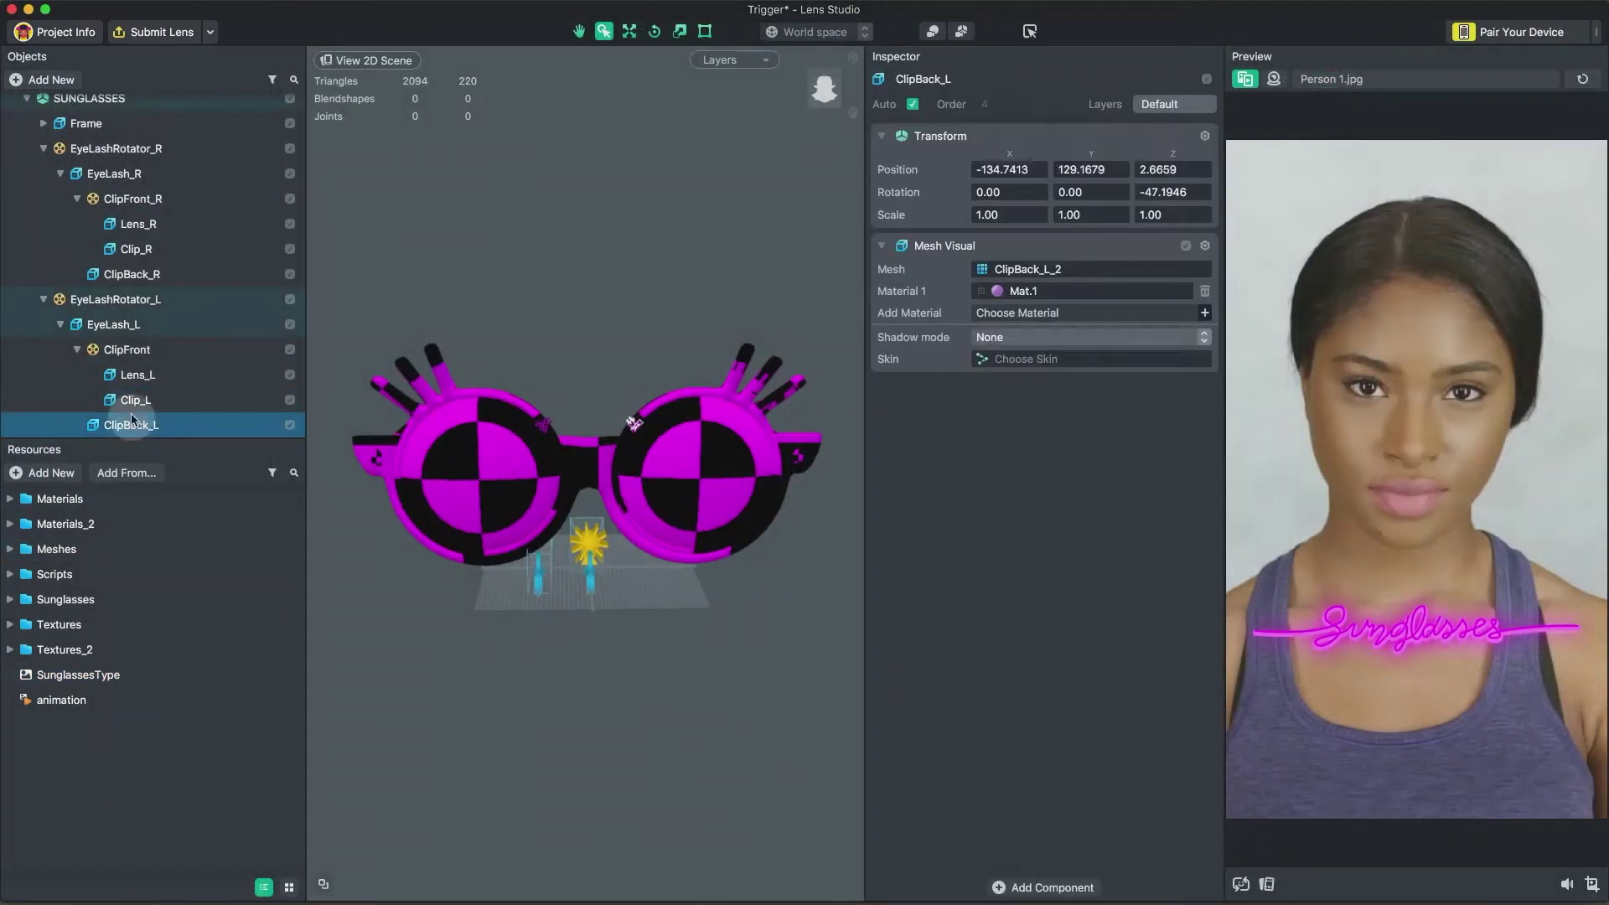
{"action": "left_click", "coordinate": [138, 403], "text": "shift"}
{"action": "left_click", "coordinate": [138, 329], "text": "super"}
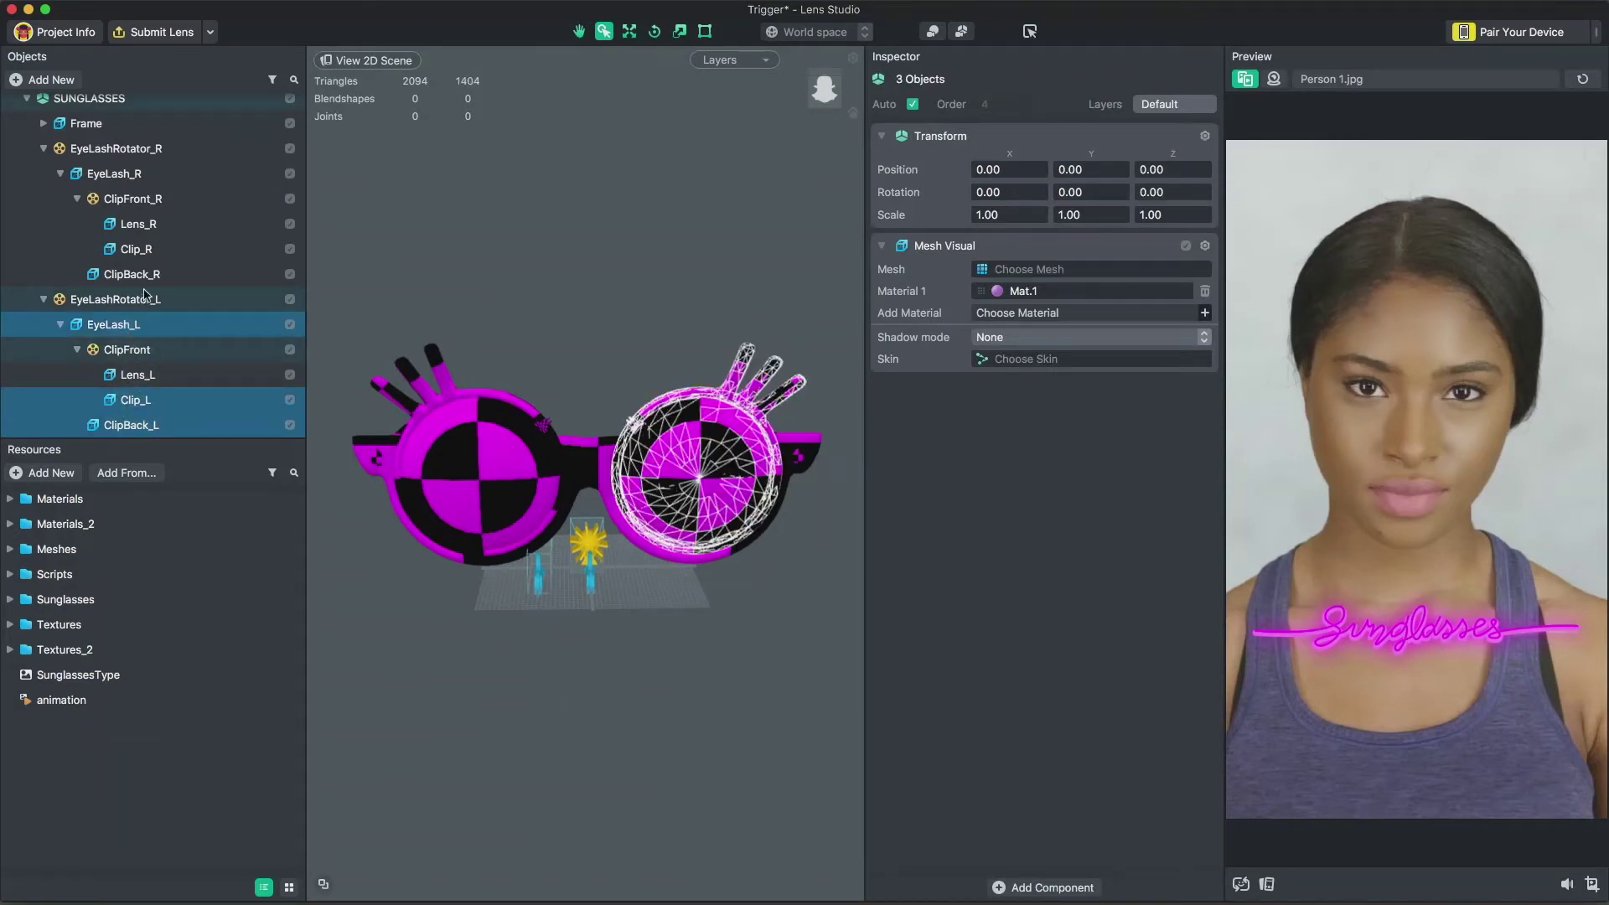
{"action": "left_click", "coordinate": [134, 275], "text": "super"}
{"action": "left_click", "coordinate": [147, 250], "text": "super"}
{"action": "left_click", "coordinate": [149, 175], "text": "super"}
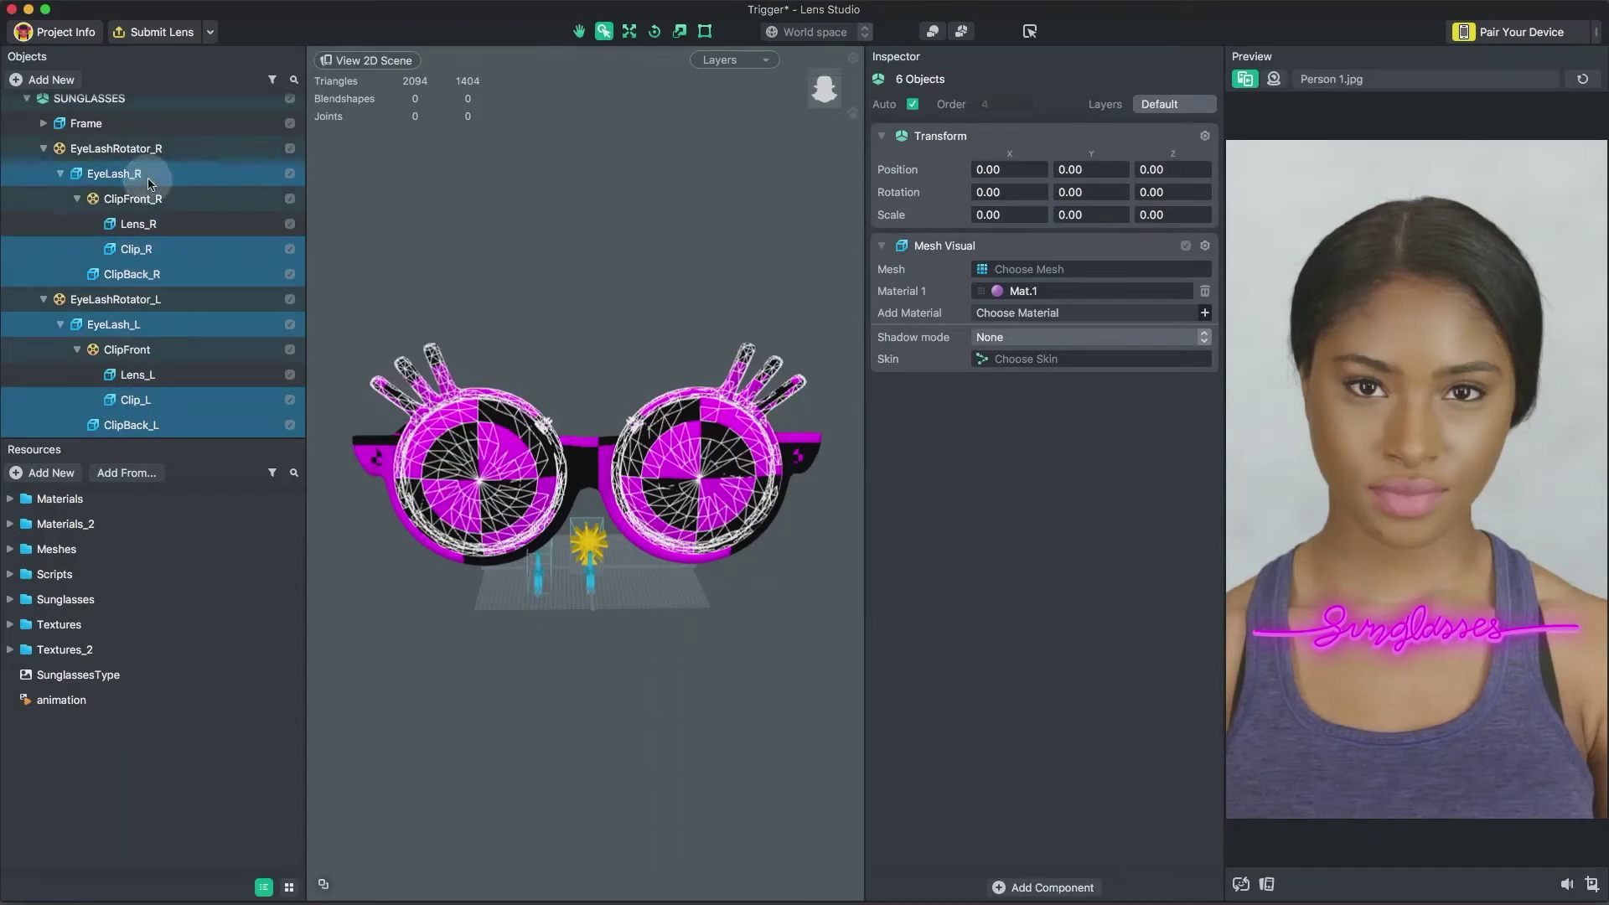
{"action": "left_click", "coordinate": [1140, 291]}
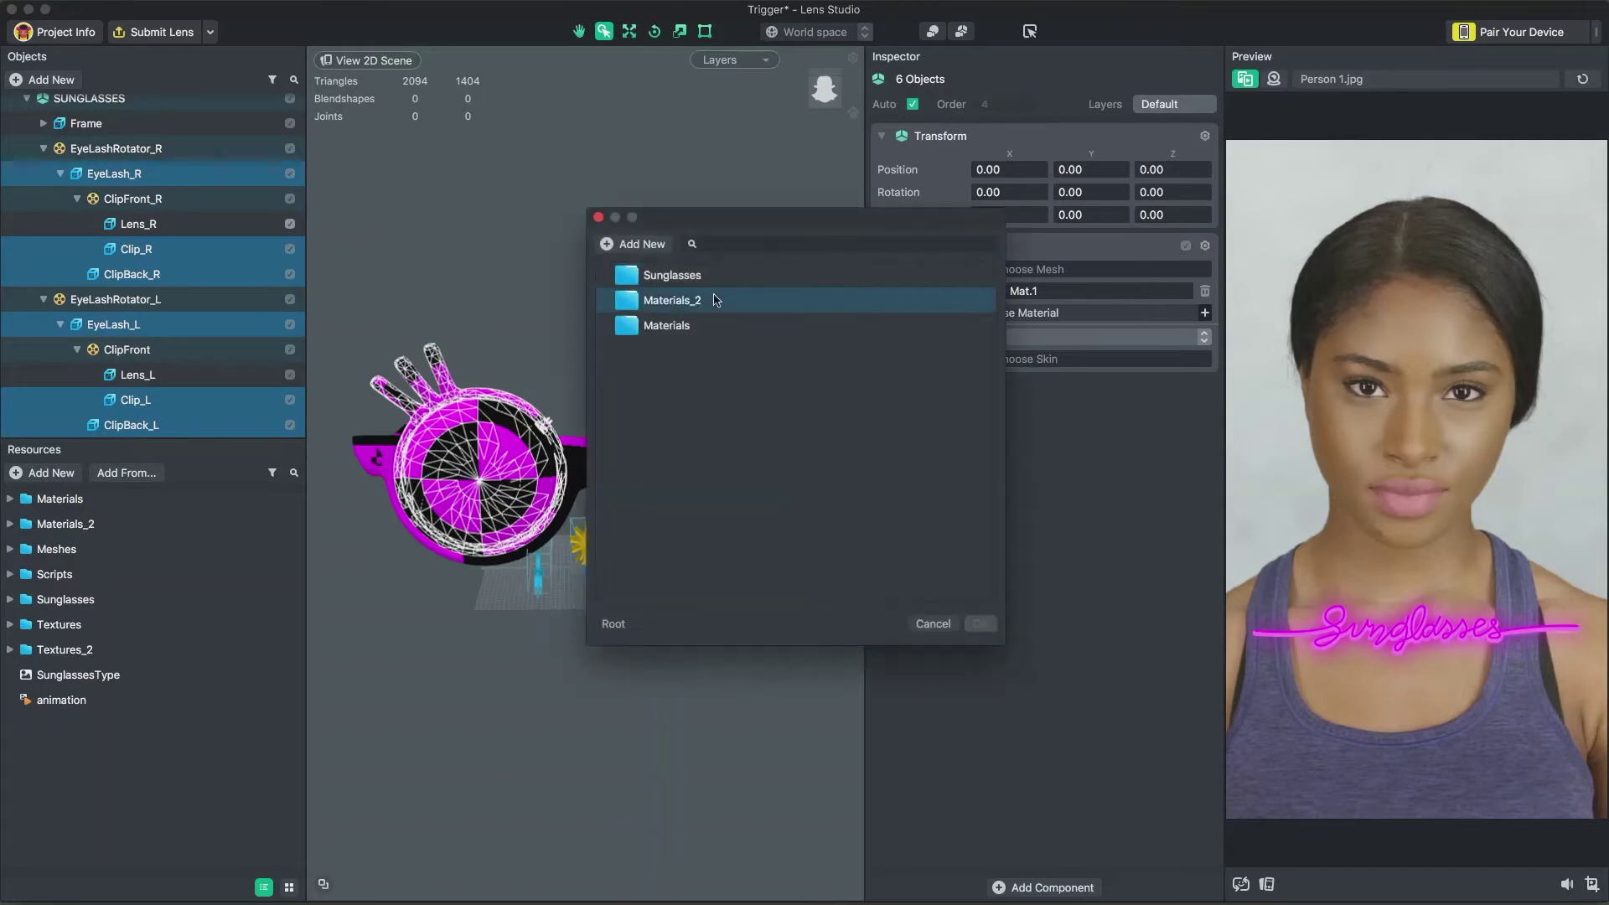
{"action": "double_click", "coordinate": [708, 300]}
{"action": "left_click", "coordinate": [674, 325]}
{"action": "double_click", "coordinate": [674, 325]}
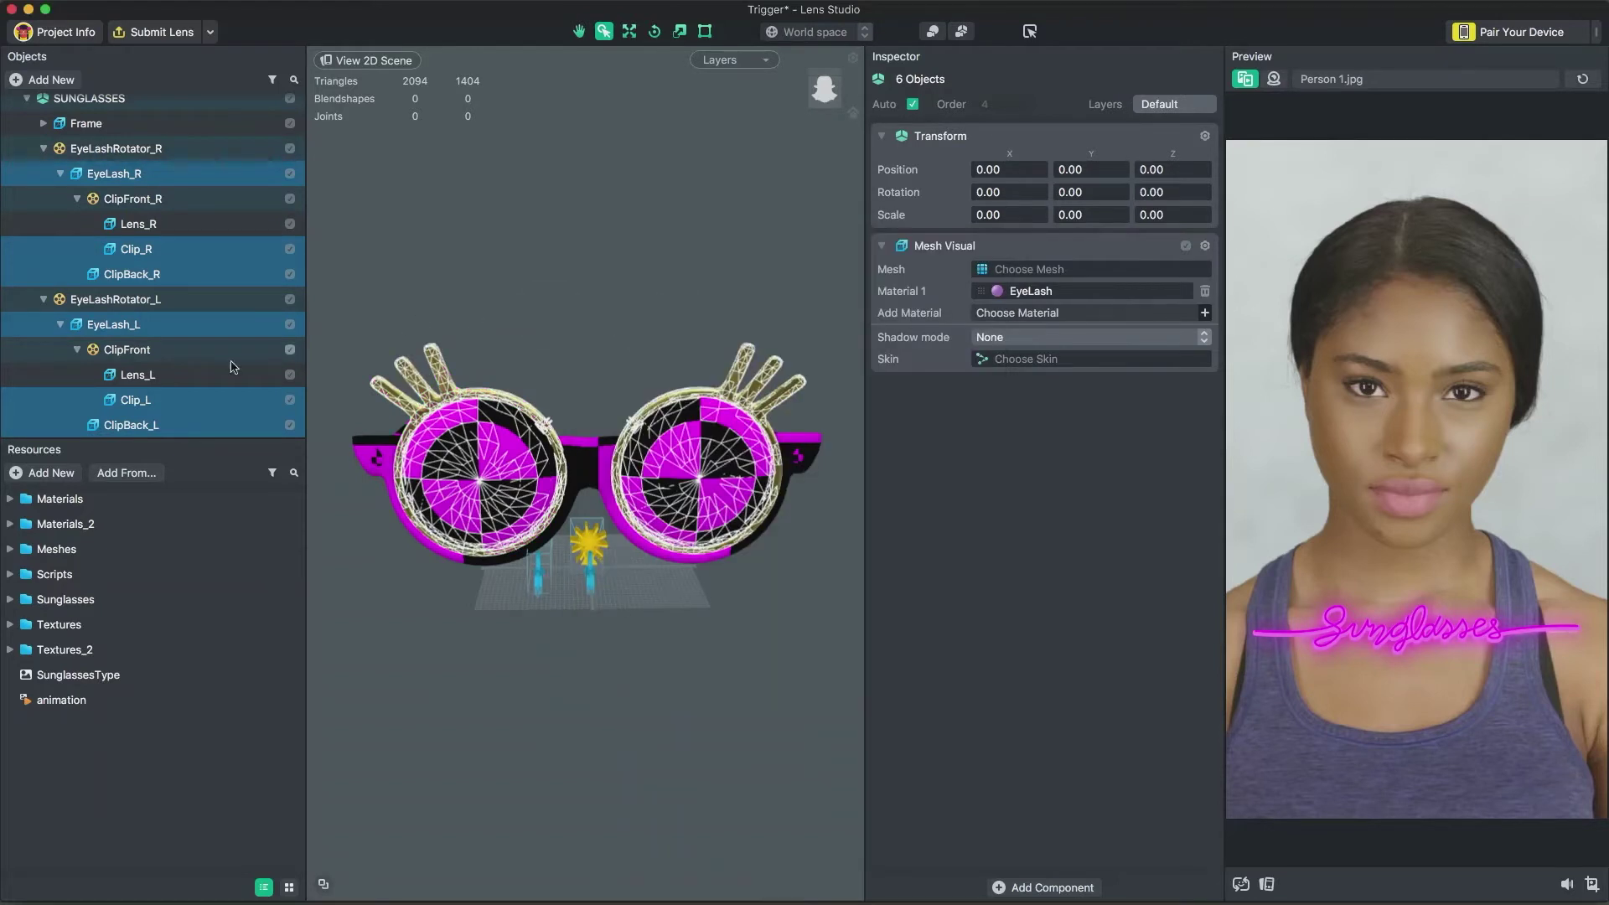
Give Lens_L and Lens_R the Lenses material.
{"action": "left_click", "coordinate": [193, 374]}
{"action": "left_click", "coordinate": [183, 223], "text": "super"}
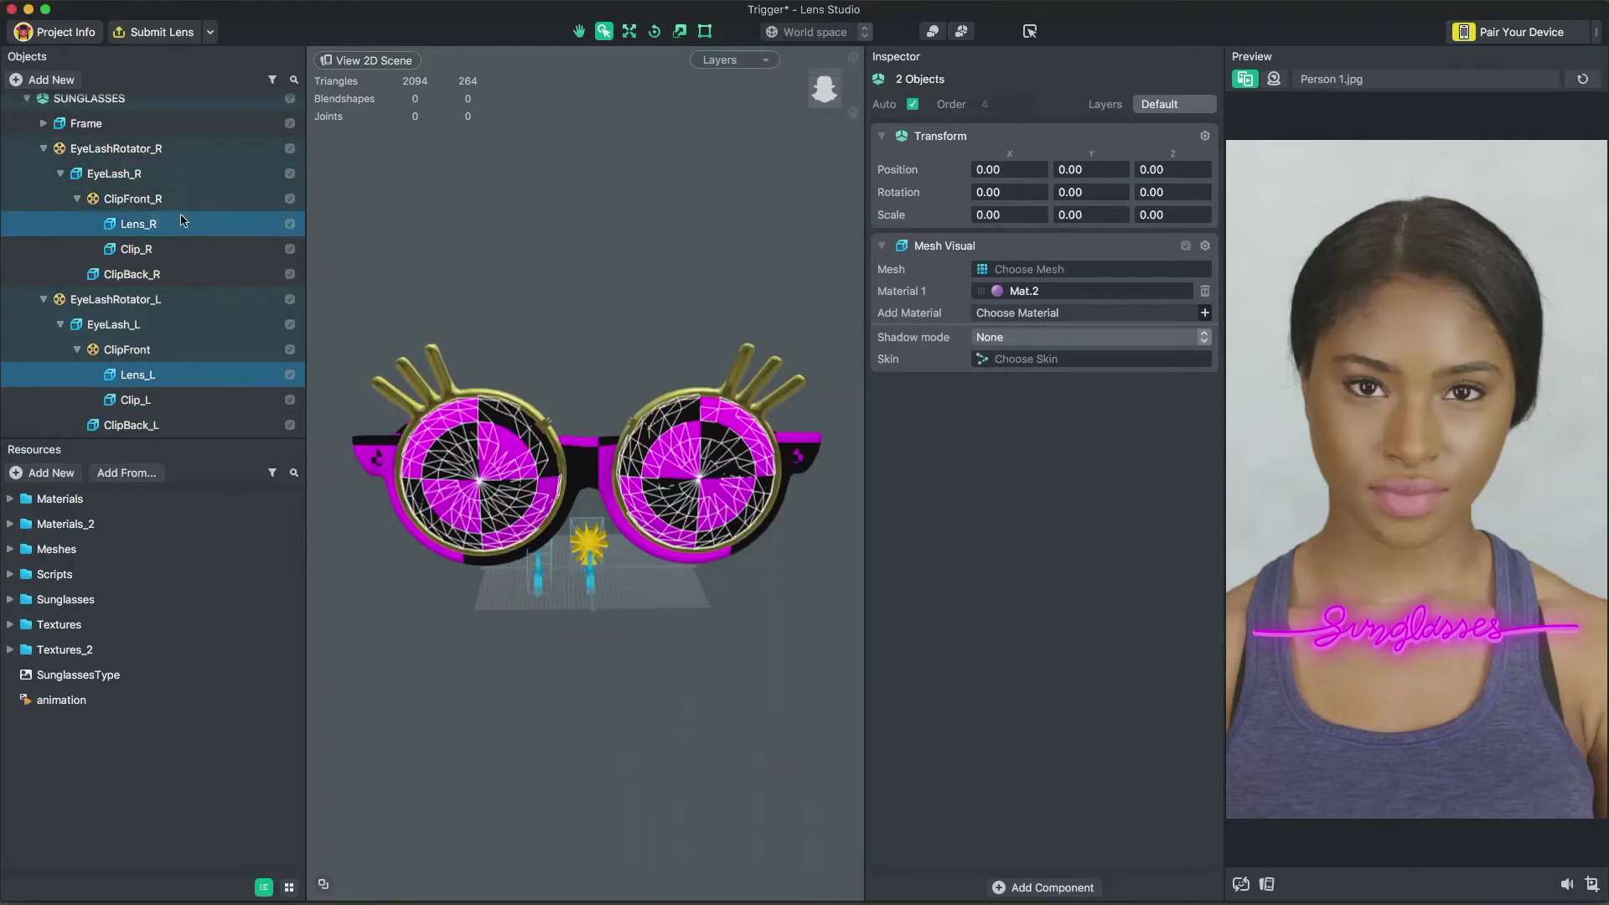
{"action": "left_click", "coordinate": [1012, 291]}
{"action": "double_click", "coordinate": [671, 296]}
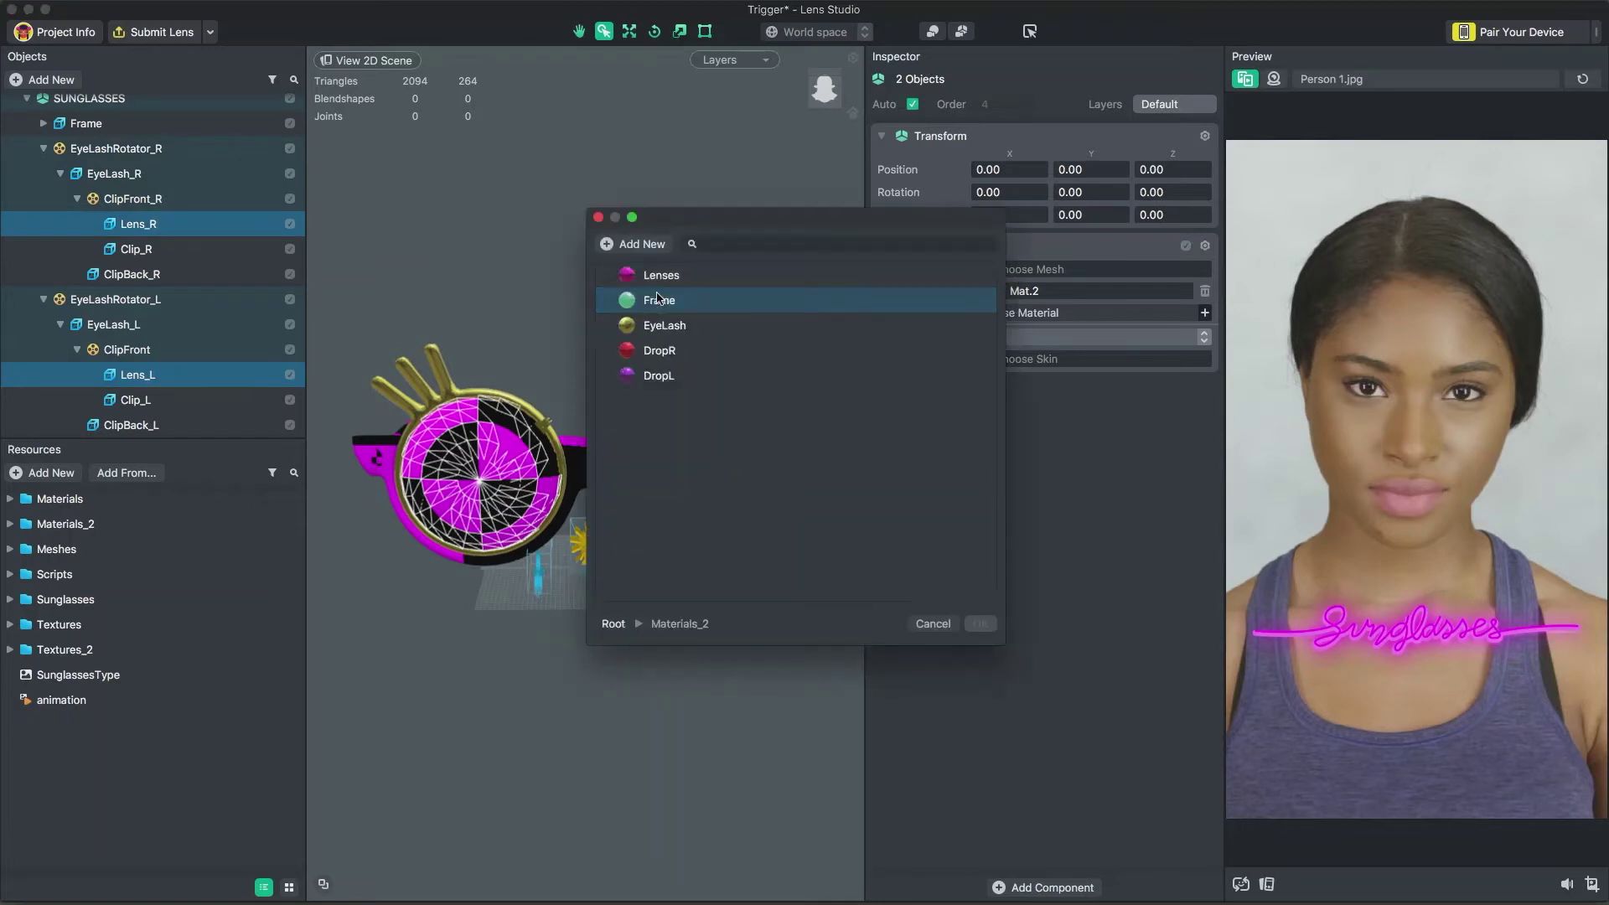
{"action": "left_click", "coordinate": [666, 279]}
{"action": "double_click", "coordinate": [666, 283]}
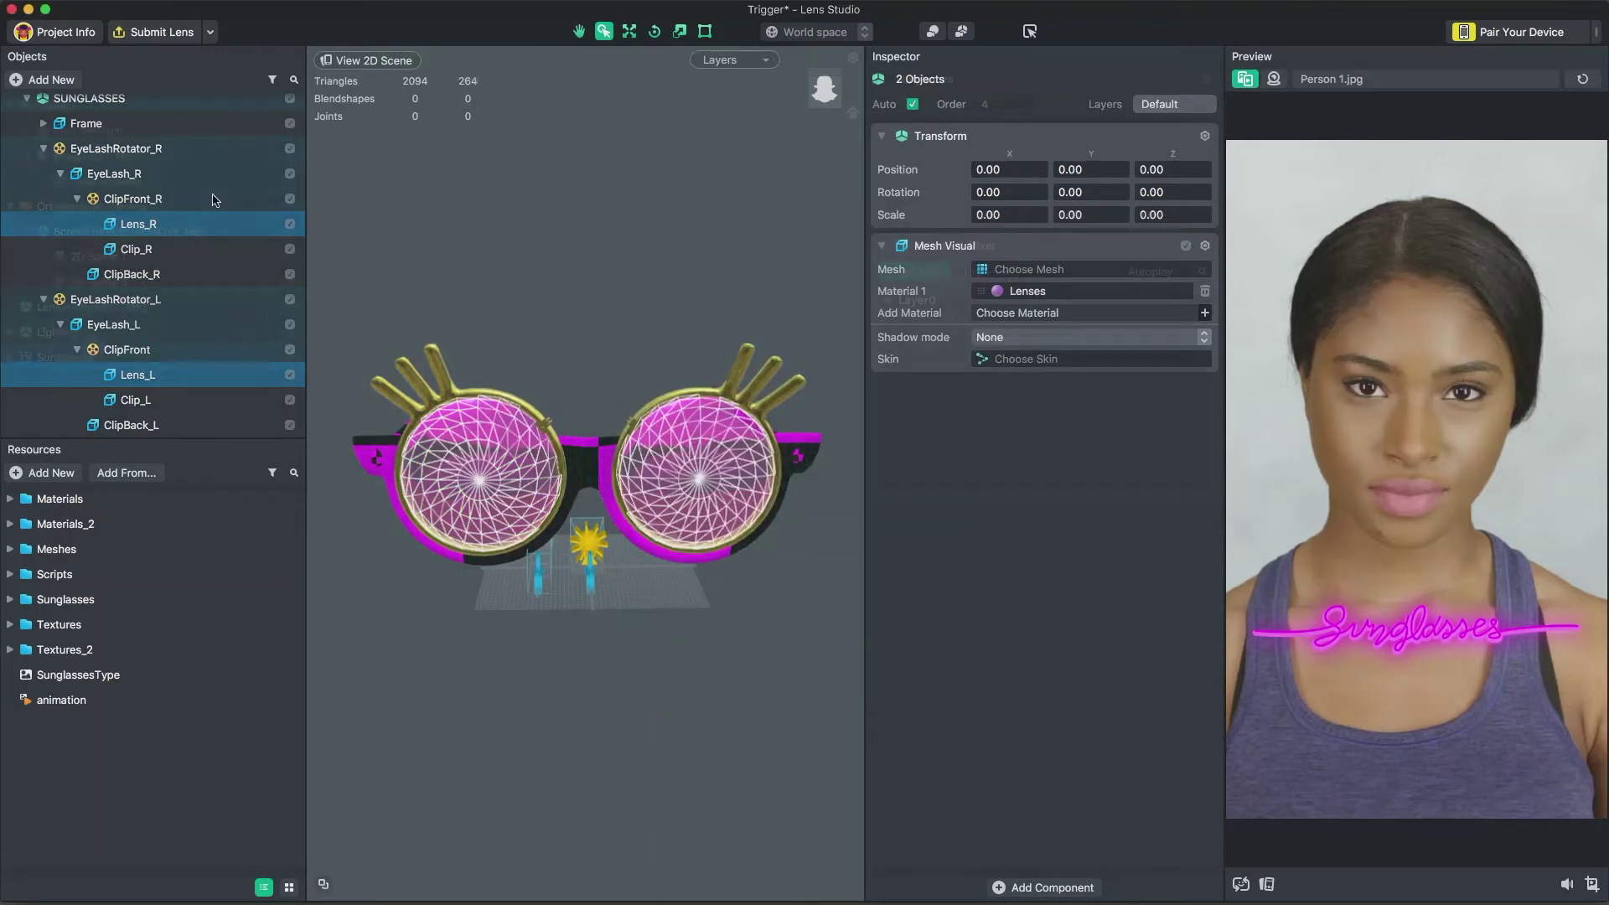
{"action": "left_click", "coordinate": [84, 359]}
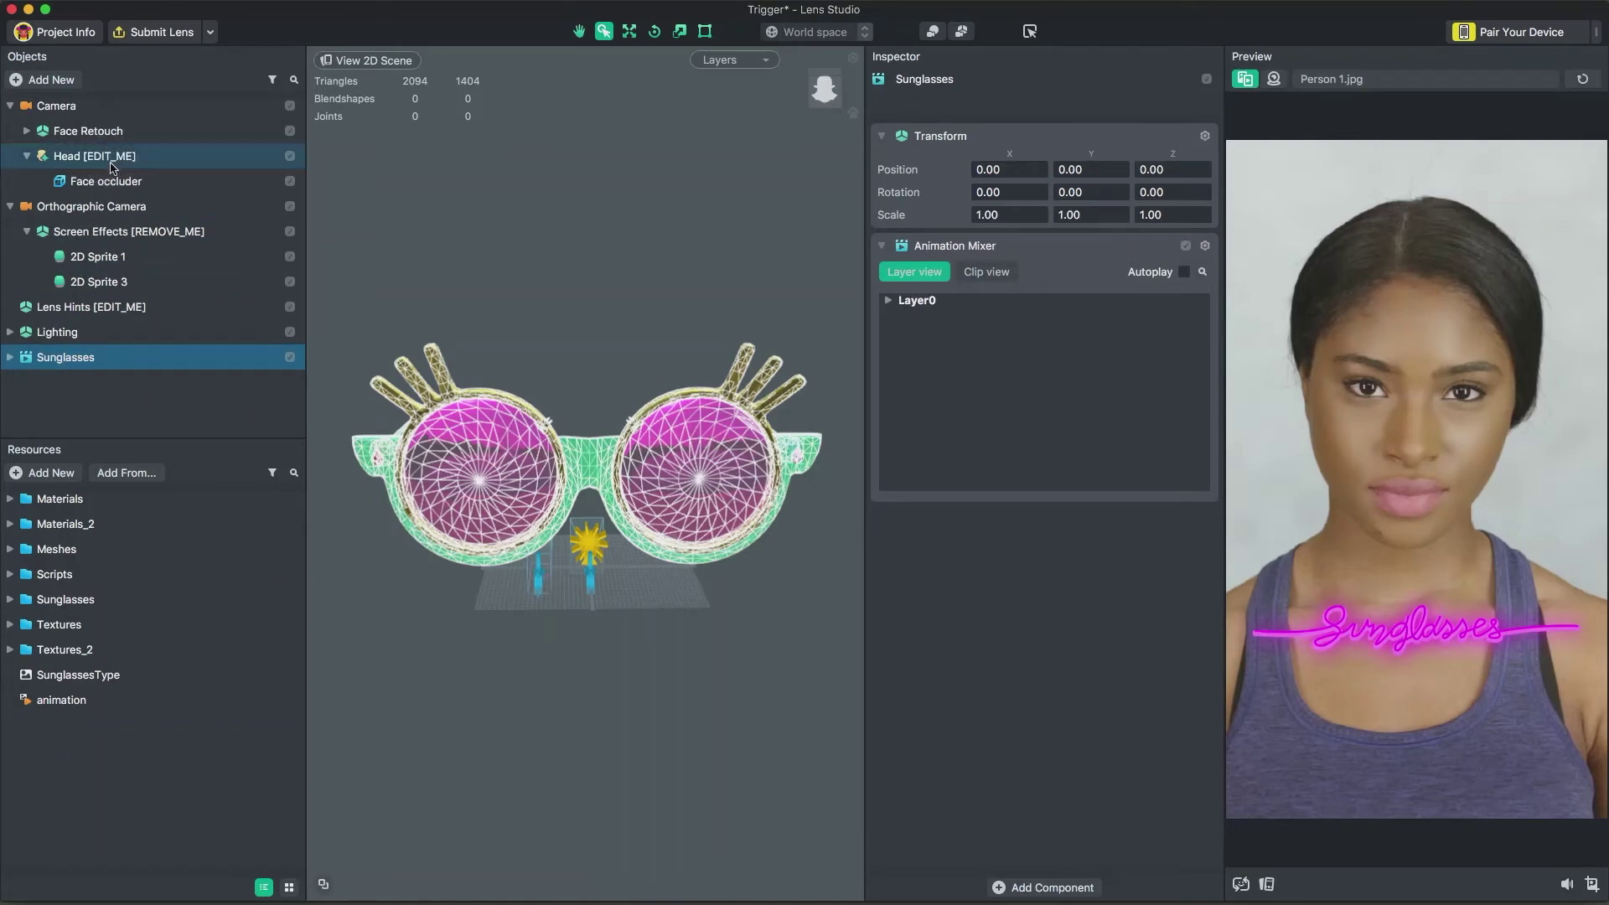
Parent Sunglasses under Head [EDIT_ME] and scale them down to 0.0172.
{"action": "left_click_drag", "start_coordinate": [112, 167], "coordinate": [112, 168]}
{"action": "left_click_drag", "start_coordinate": [347, 490], "coordinate": [424, 500], "text": "alt"}
{"action": "left_click_drag", "start_coordinate": [674, 559], "coordinate": [556, 564]}
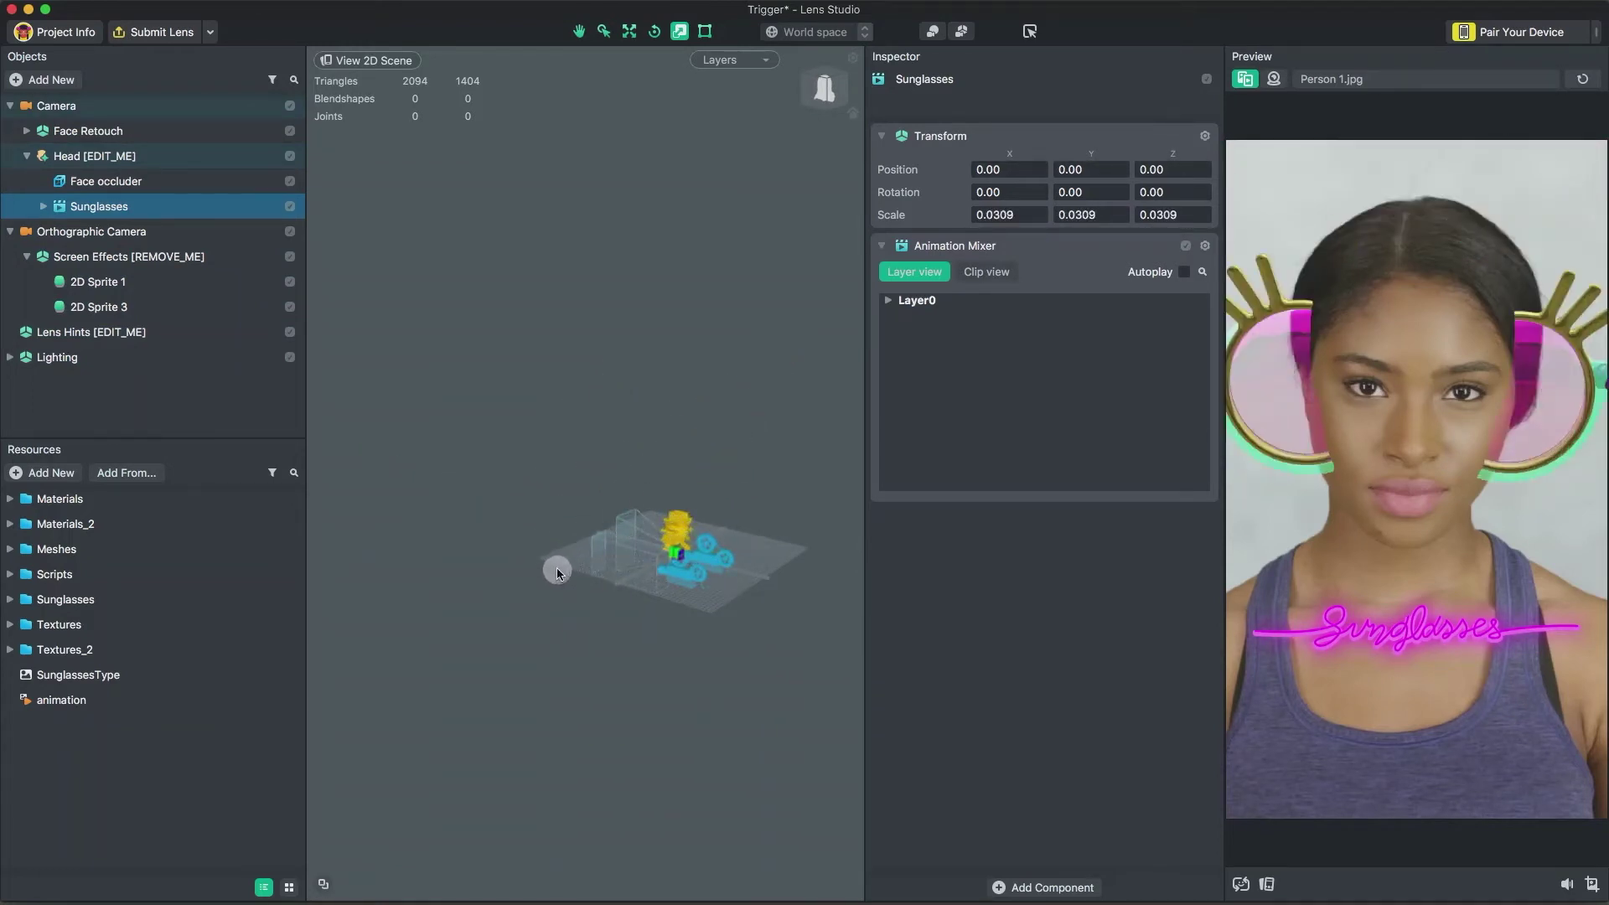
Move the sunglasses forward and up to Y 5.5917, Z 10.7488 over the eyes.
{"action": "double_click", "coordinate": [204, 206]}
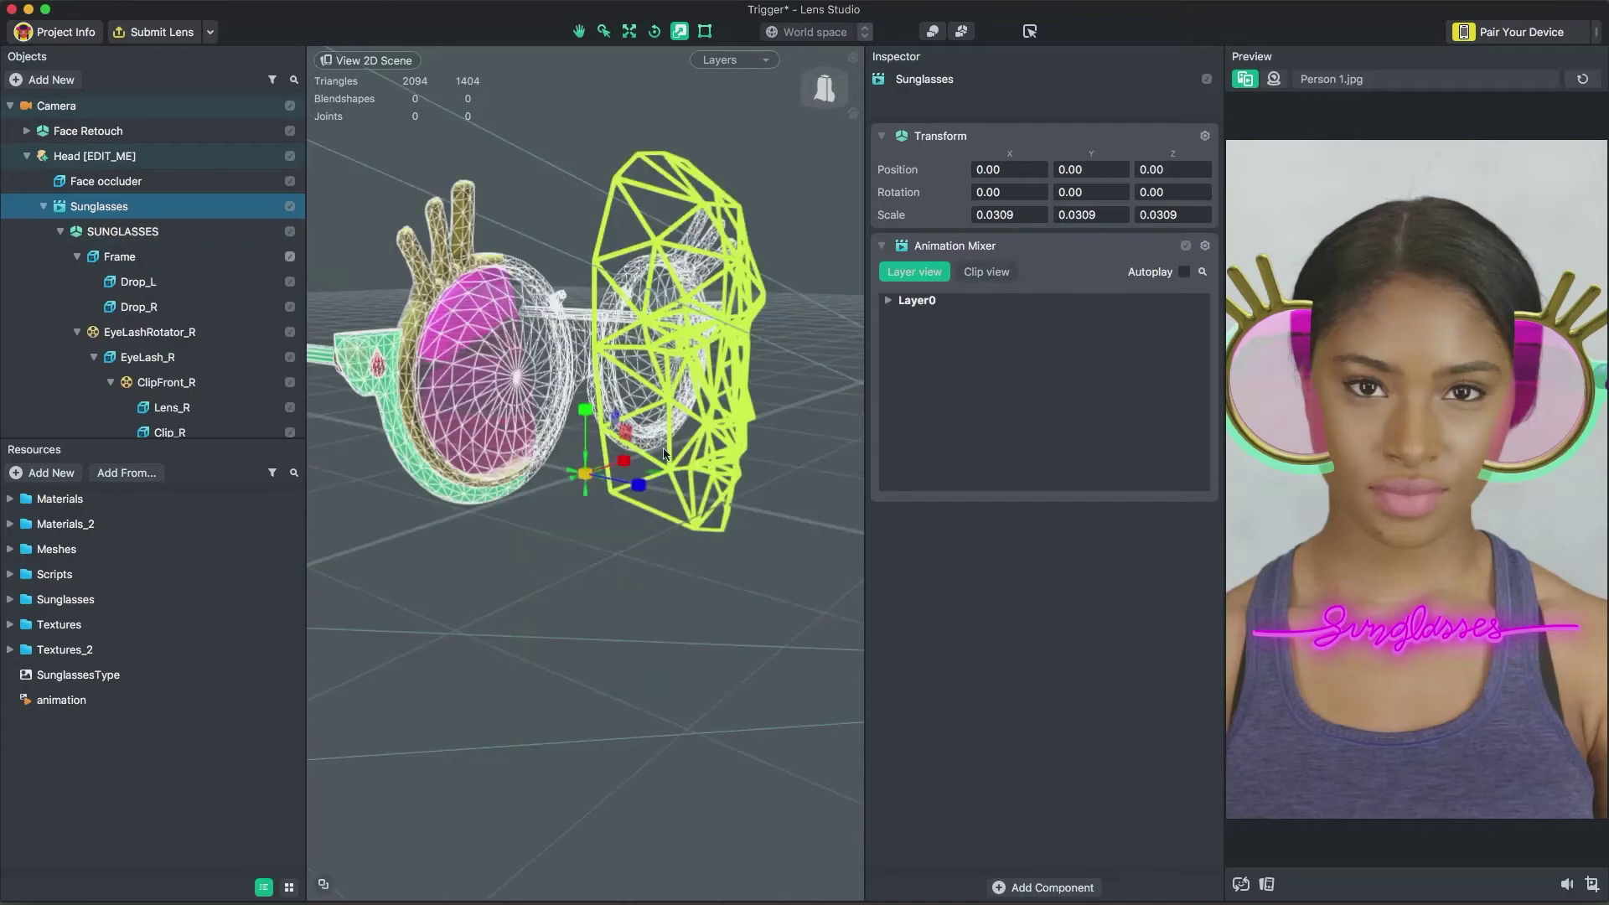
{"action": "key", "text": "w"}
{"action": "left_click_drag", "start_coordinate": [662, 501], "coordinate": [764, 518]}
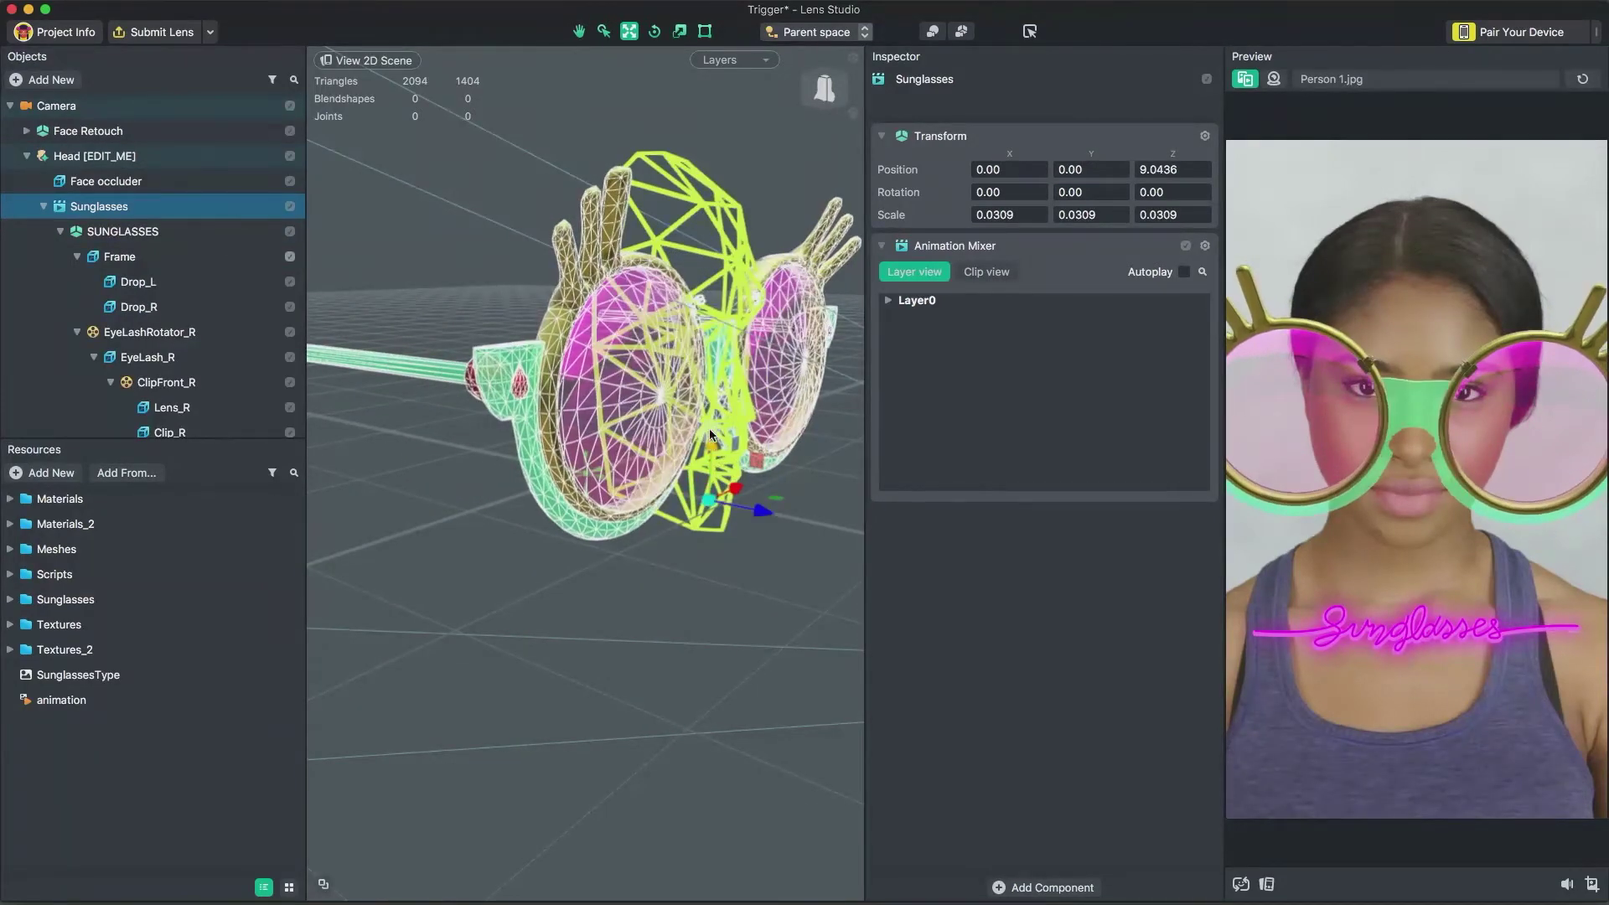
{"action": "left_click_drag", "start_coordinate": [709, 429], "coordinate": [712, 392]}
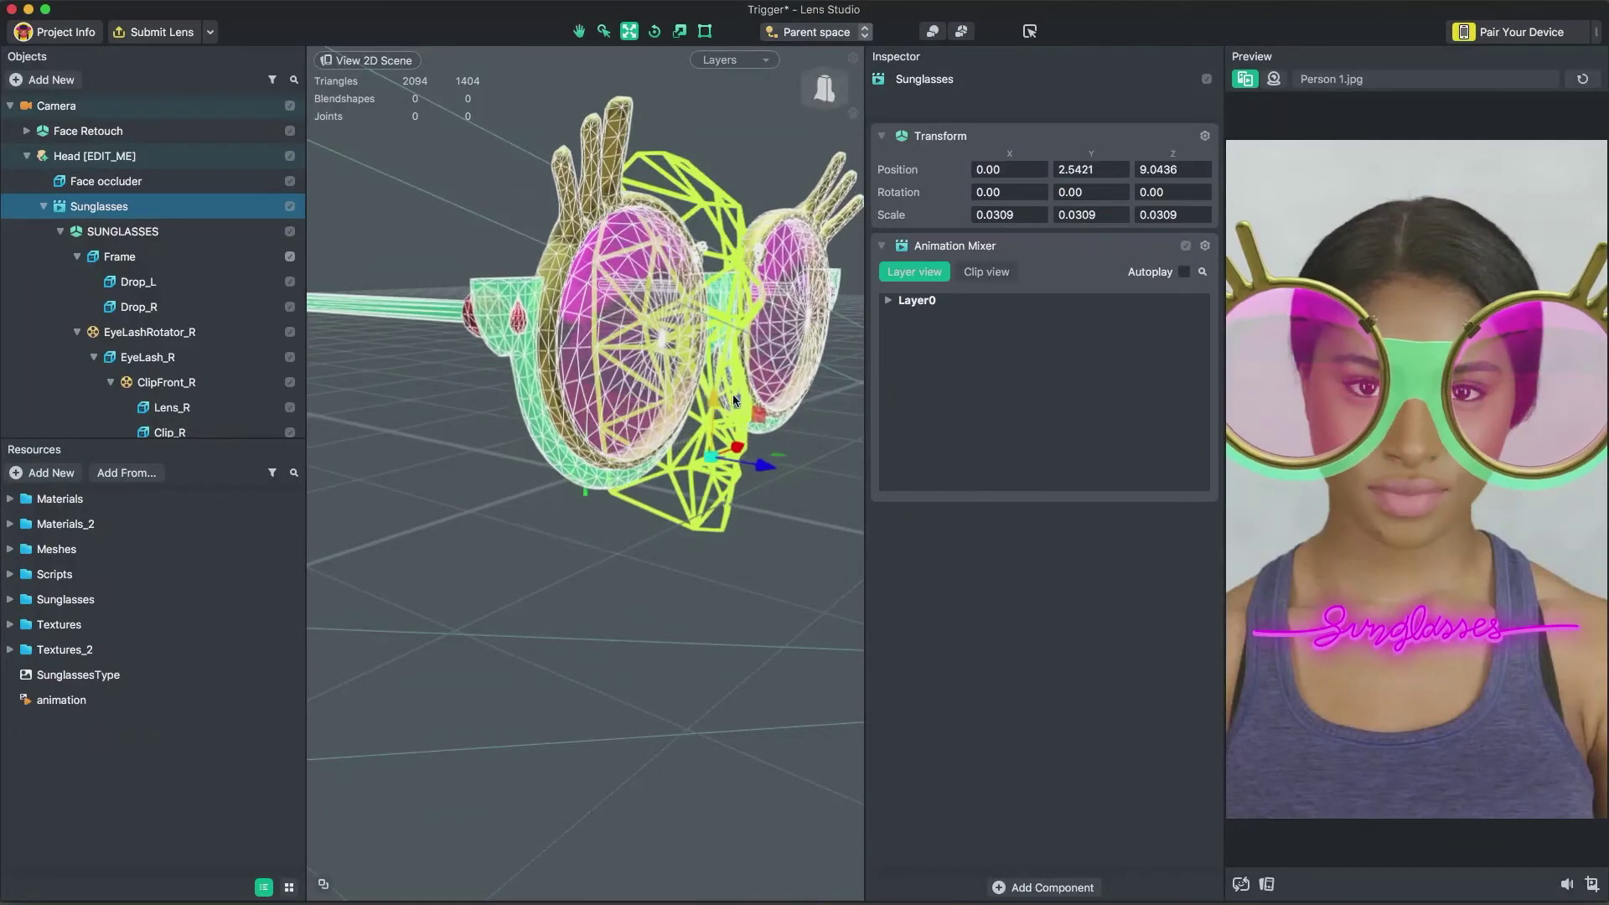
{"action": "key", "text": "r"}
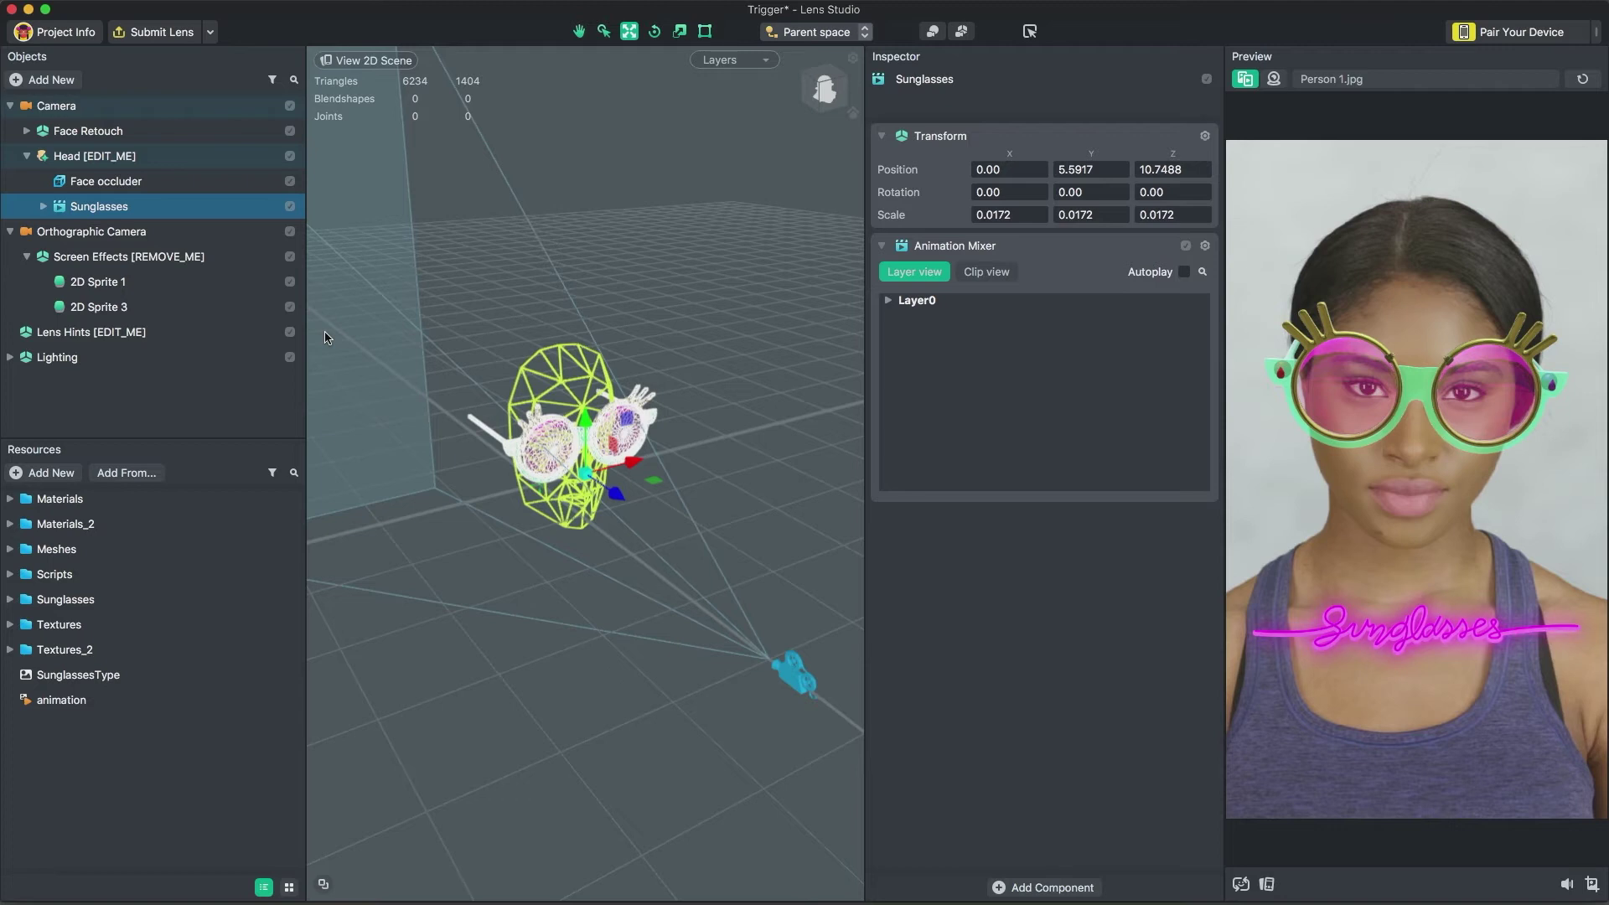
Add a Script component with FaceTriggerAnim to Head [EDIT_ME].
{"action": "left_click", "coordinate": [188, 162]}
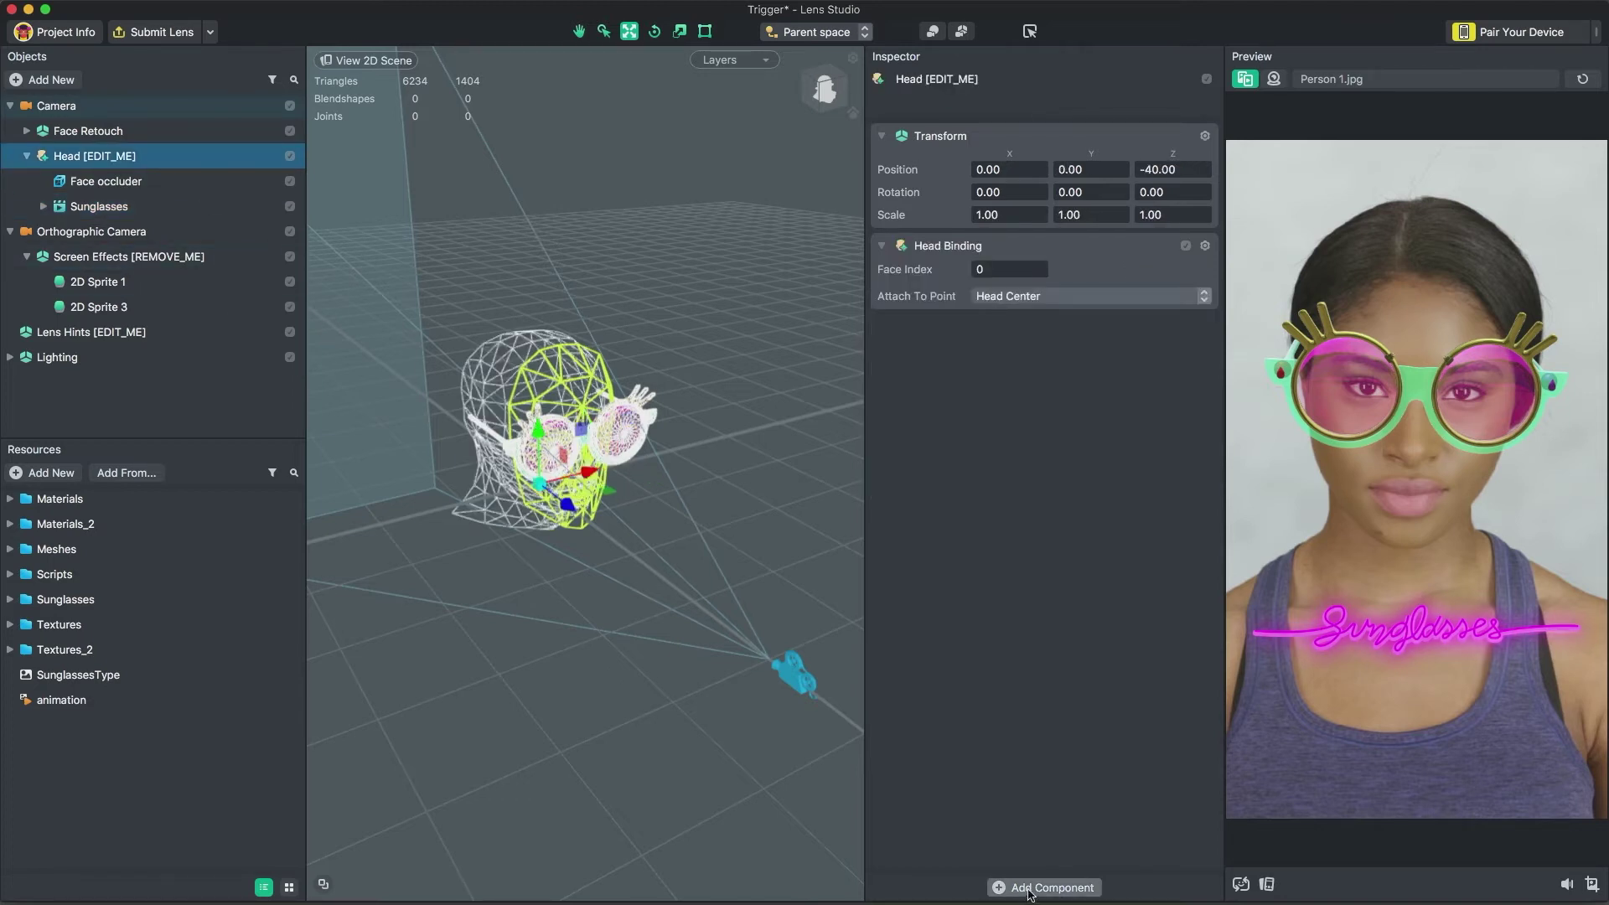
{"action": "left_click", "coordinate": [1030, 888]}
{"action": "left_click", "coordinate": [1001, 654]}
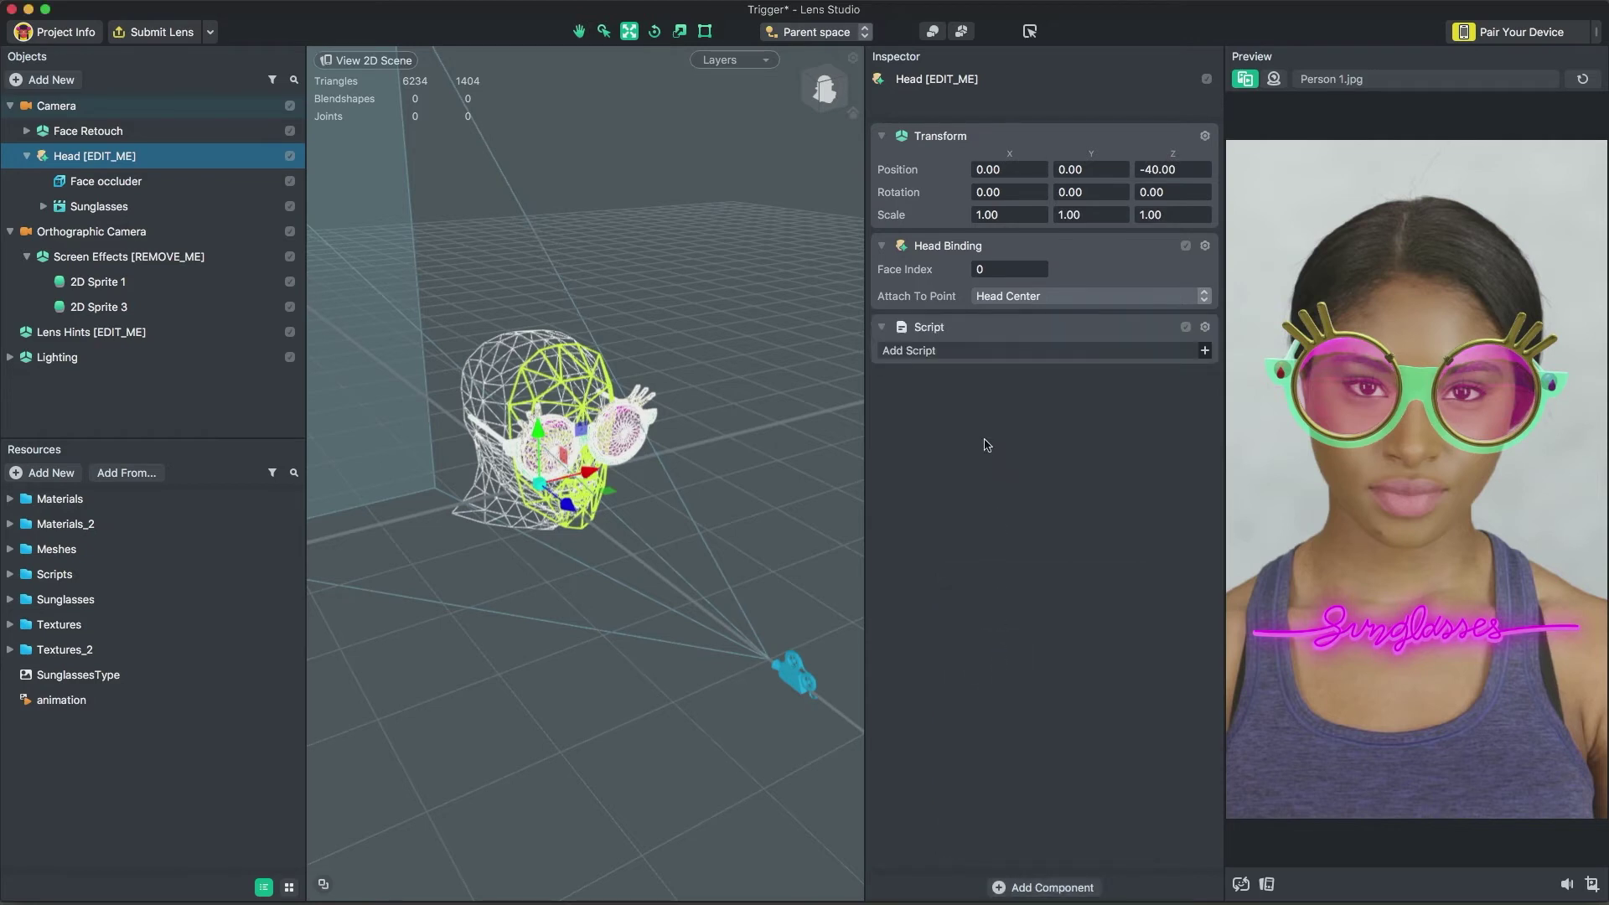
{"action": "left_click", "coordinate": [974, 355]}
{"action": "double_click", "coordinate": [754, 273]}
{"action": "double_click", "coordinate": [873, 309]}
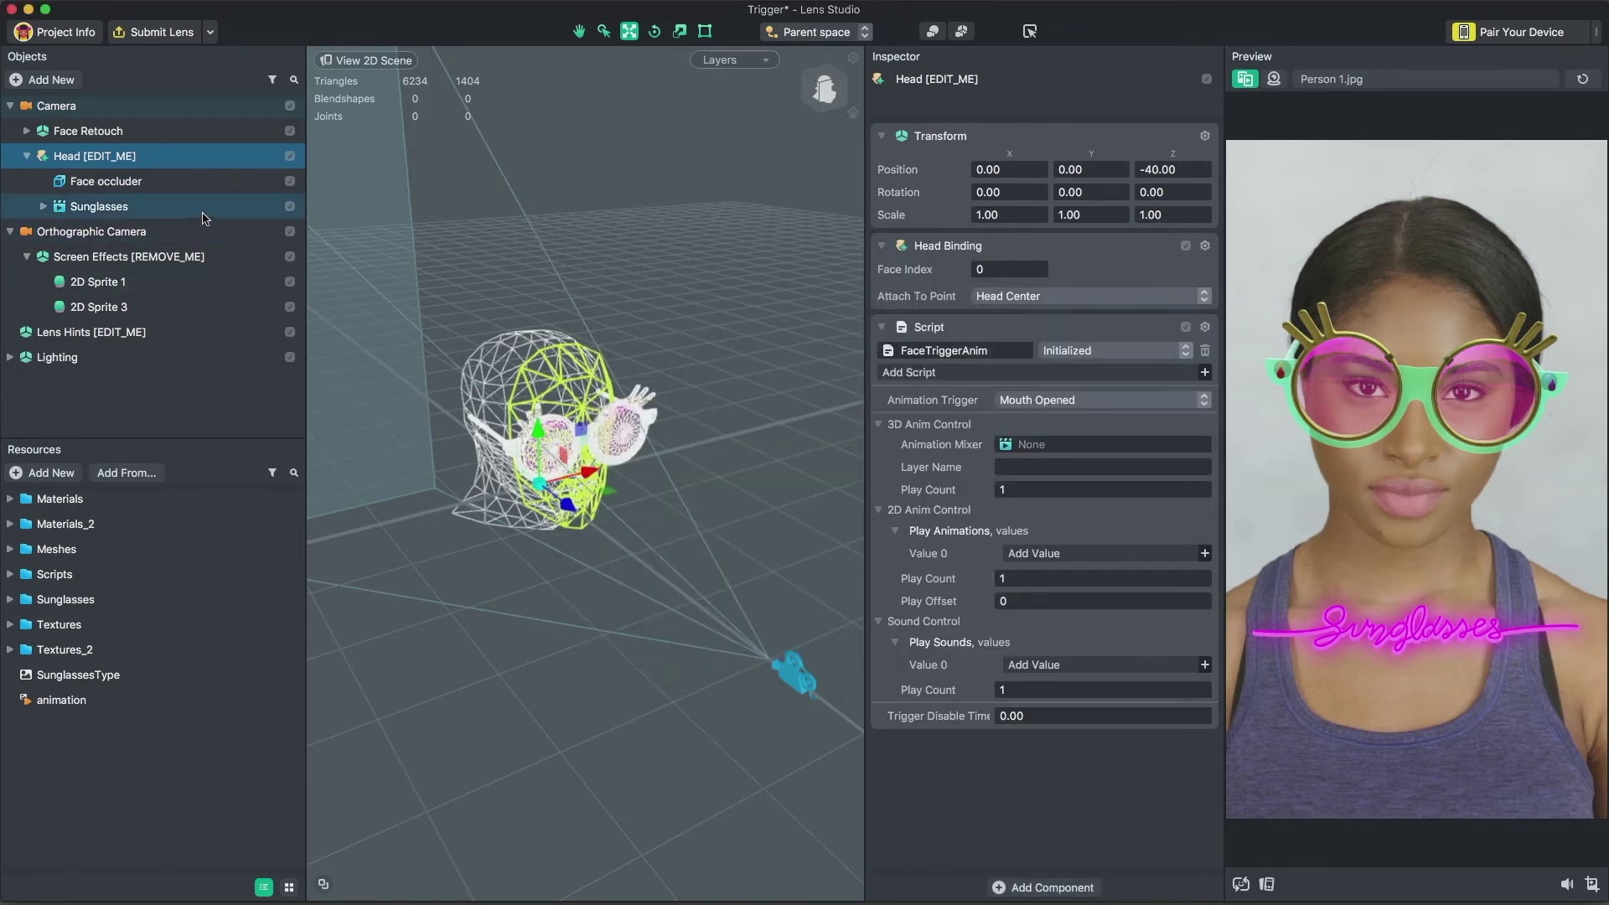
Set the script to trigger on Mouth Opened, driving the Sunglasses mixer layer Layer0.
{"action": "left_click", "coordinate": [277, 206]}
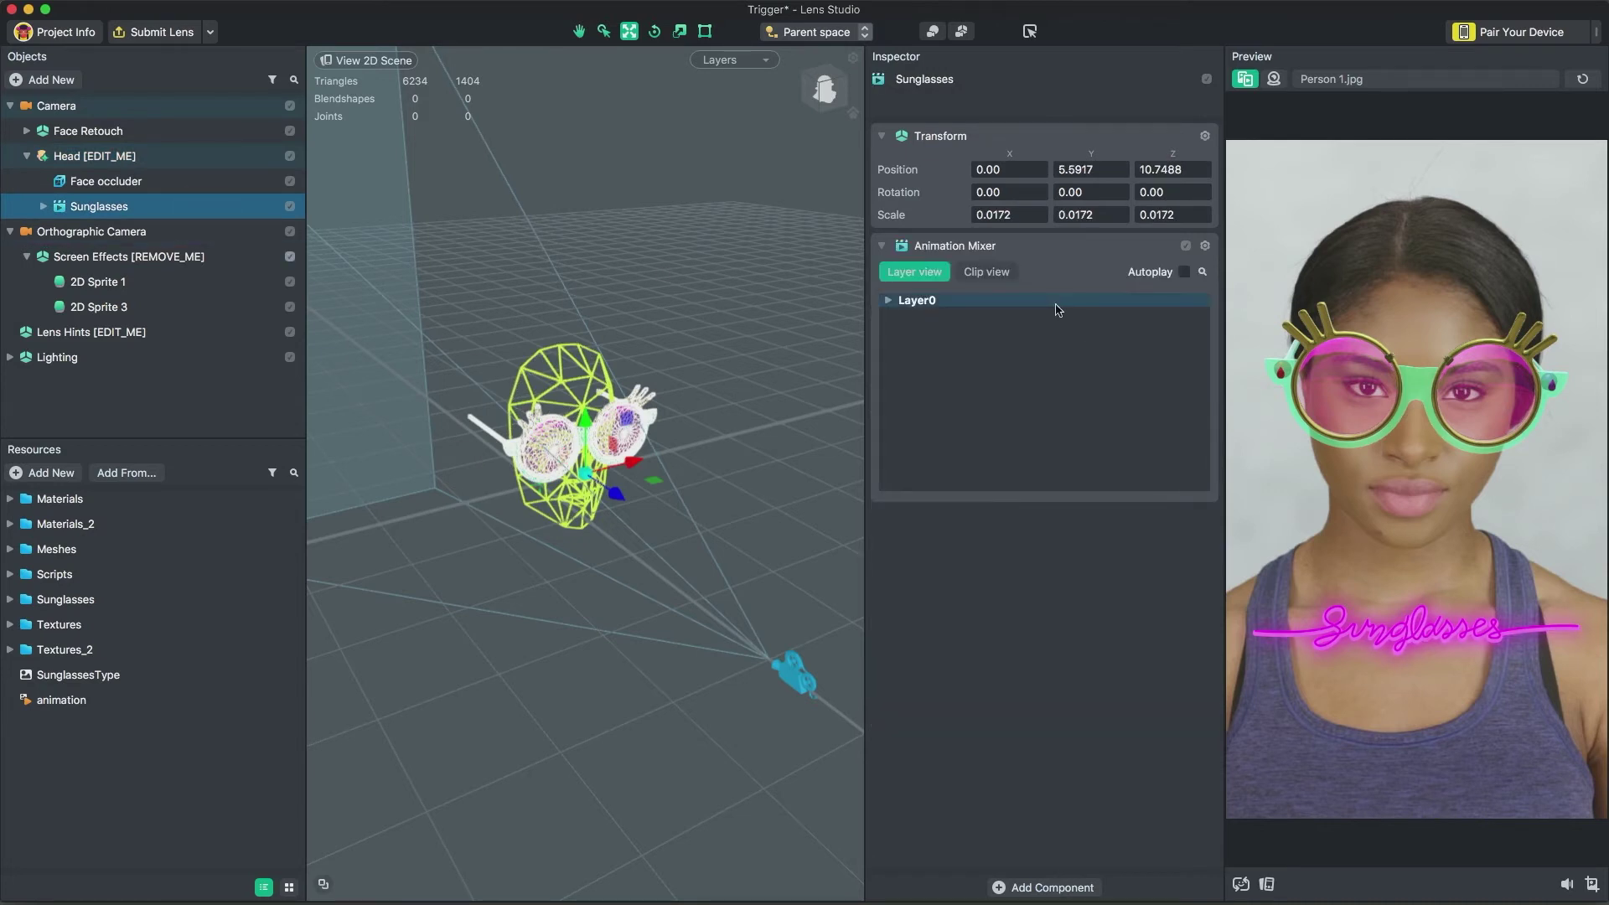
{"action": "left_click", "coordinate": [1056, 306]}
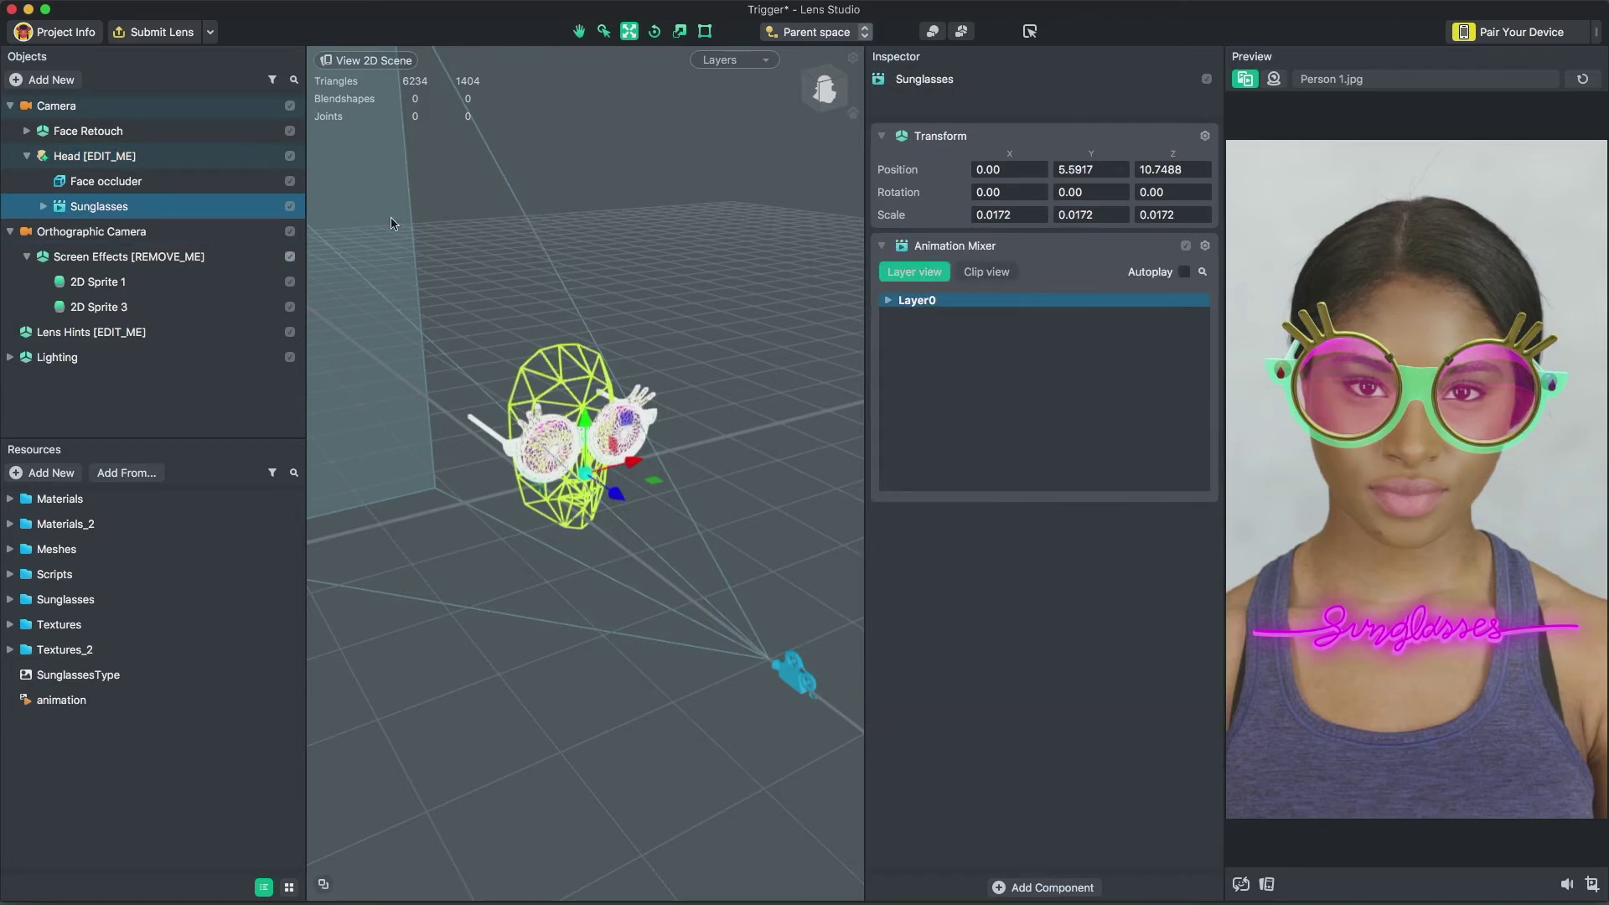
{"action": "left_click", "coordinate": [209, 154]}
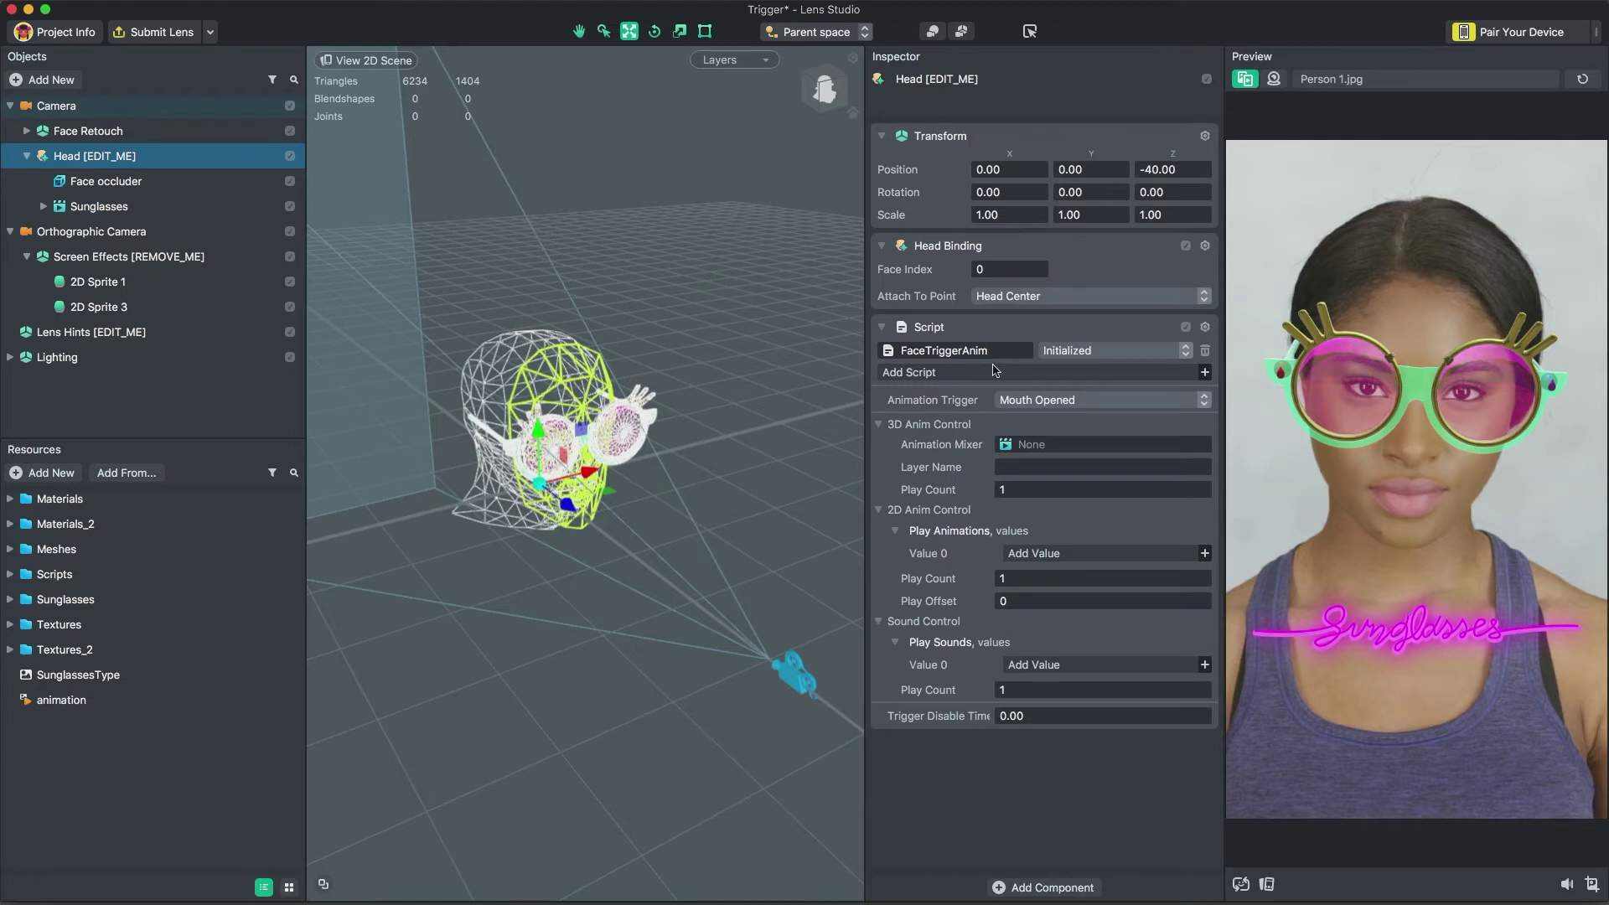
{"action": "left_click", "coordinate": [1019, 402]}
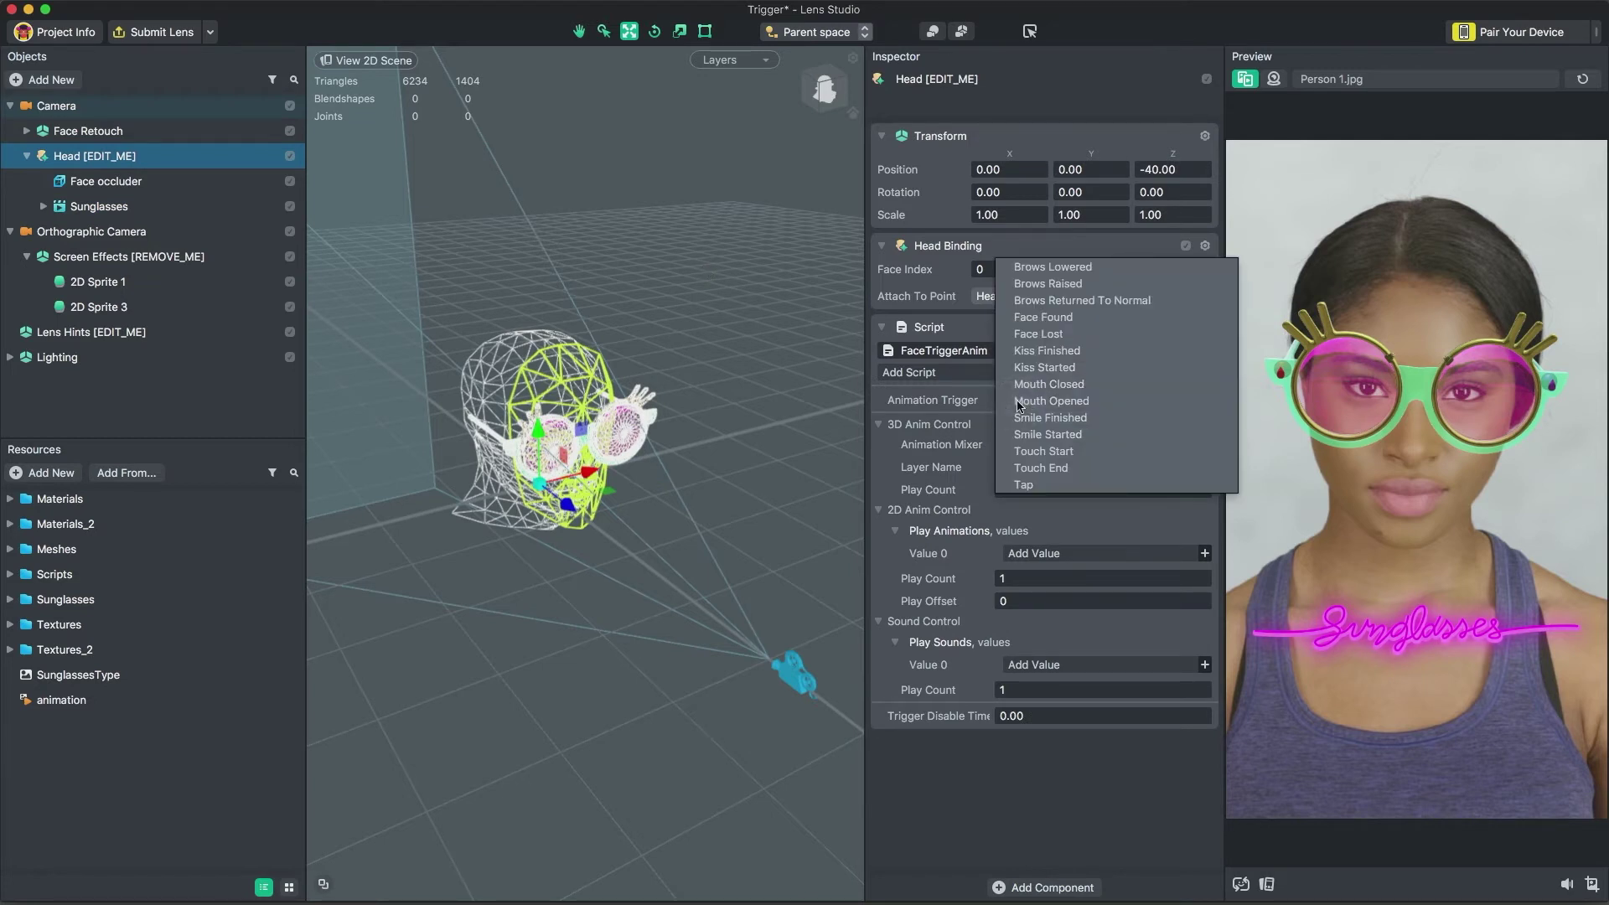
{"action": "left_click", "coordinate": [1023, 403]}
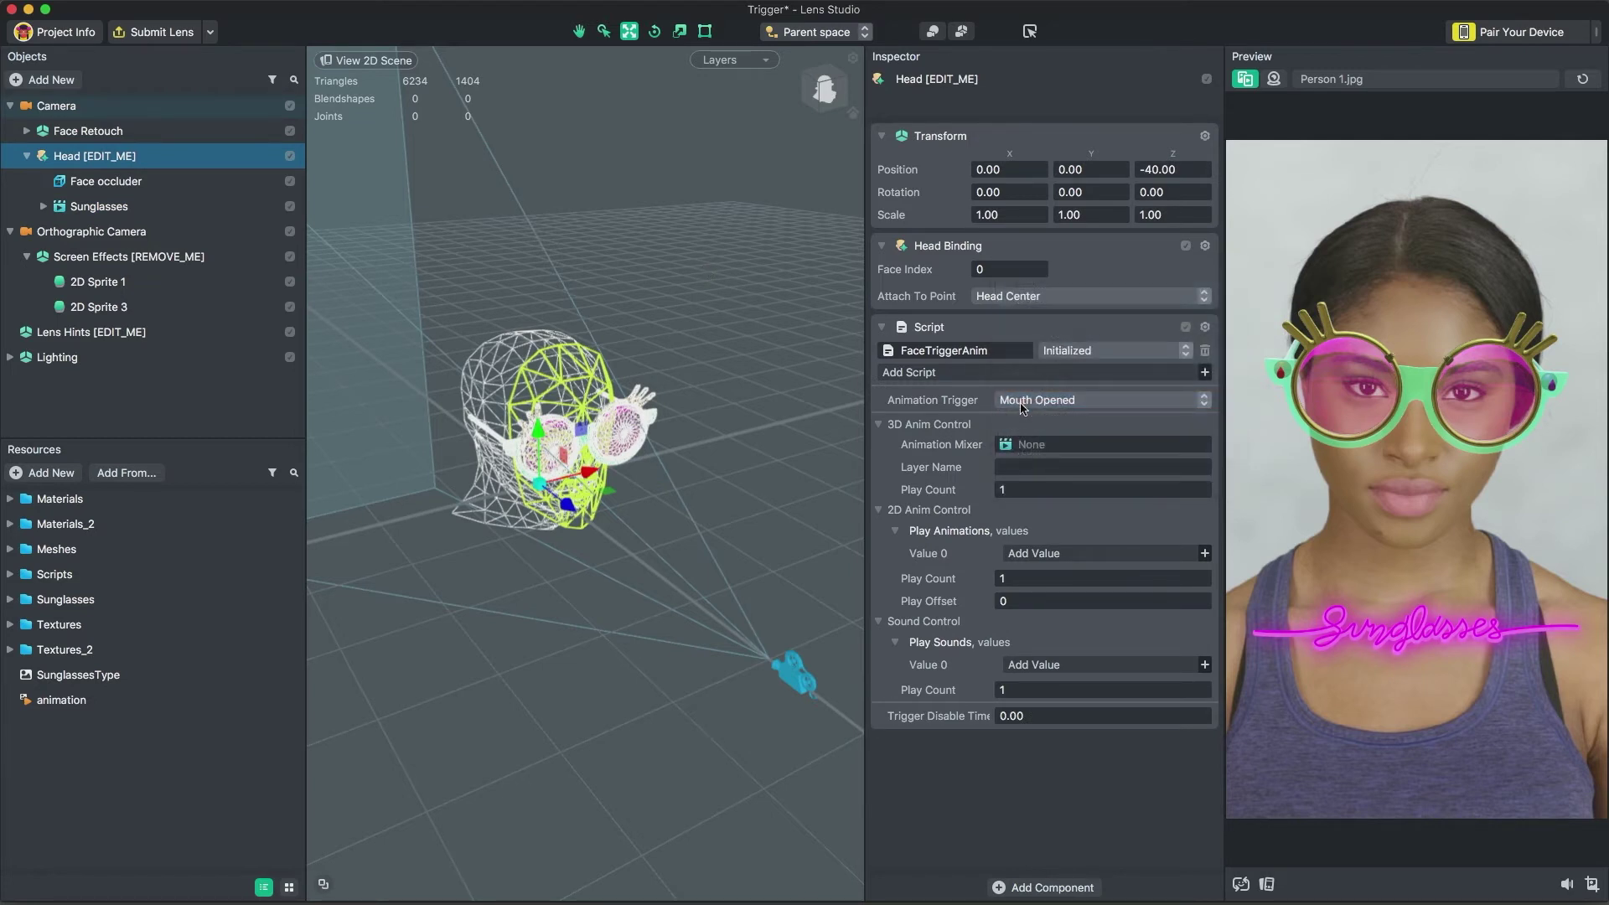
{"action": "left_click", "coordinate": [1031, 446]}
{"action": "left_click", "coordinate": [802, 323]}
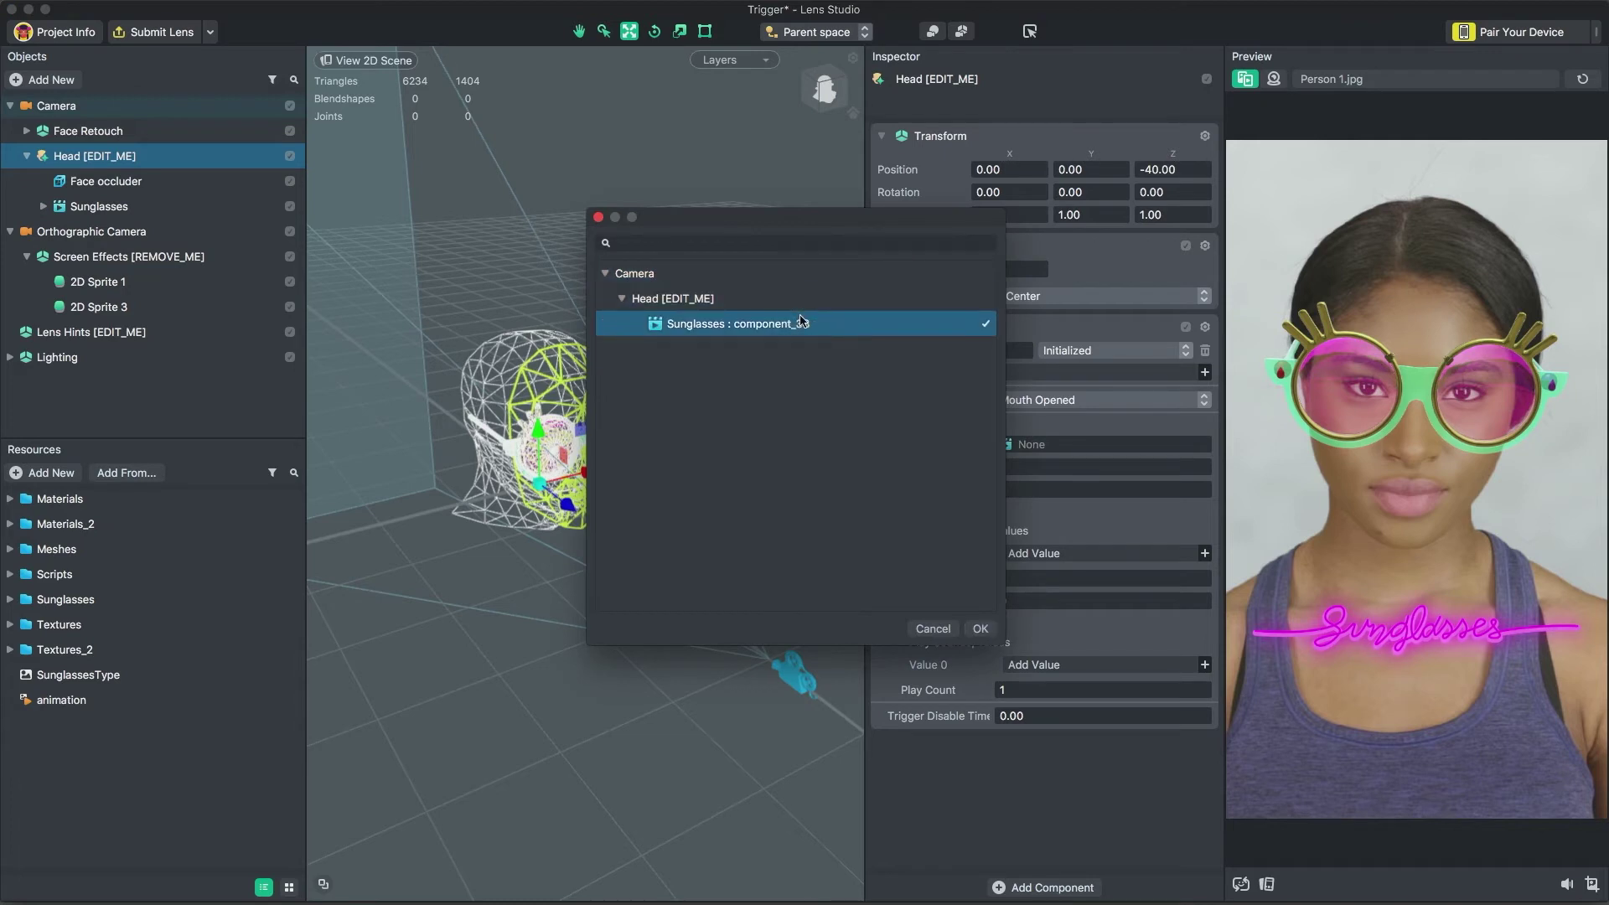
{"action": "double_click", "coordinate": [802, 323]}
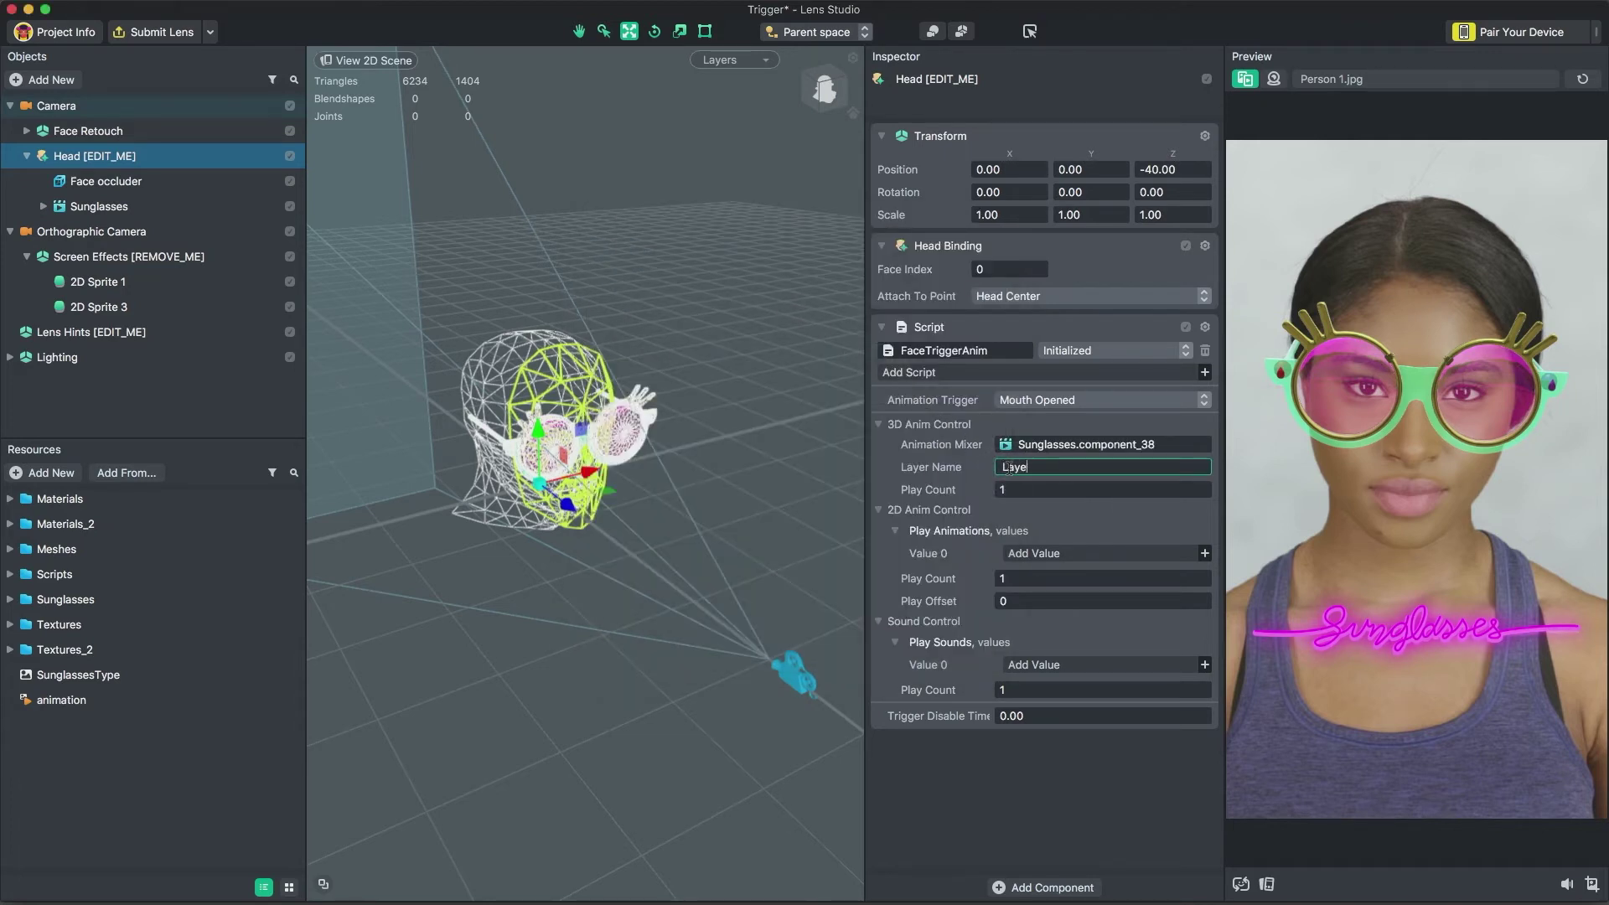
{"action": "left_click", "coordinate": [1326, 84]}
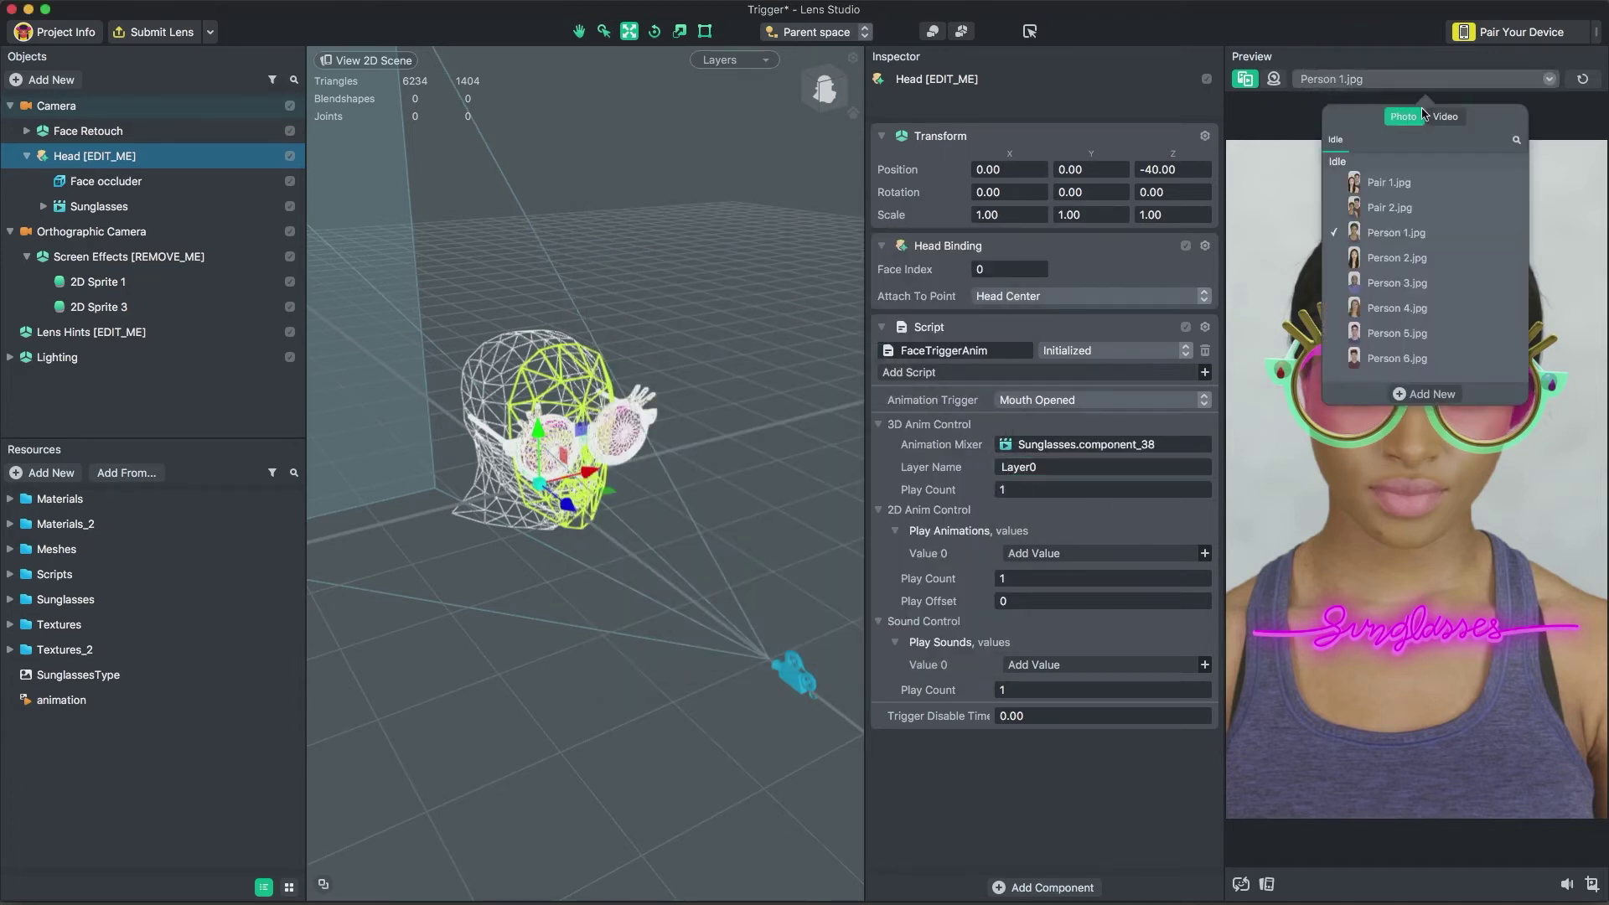
{"action": "left_click", "coordinate": [1443, 117]}
Preview the lens on the Open Mouth Person 1.webm video.
{"action": "left_click", "coordinate": [1408, 182]}
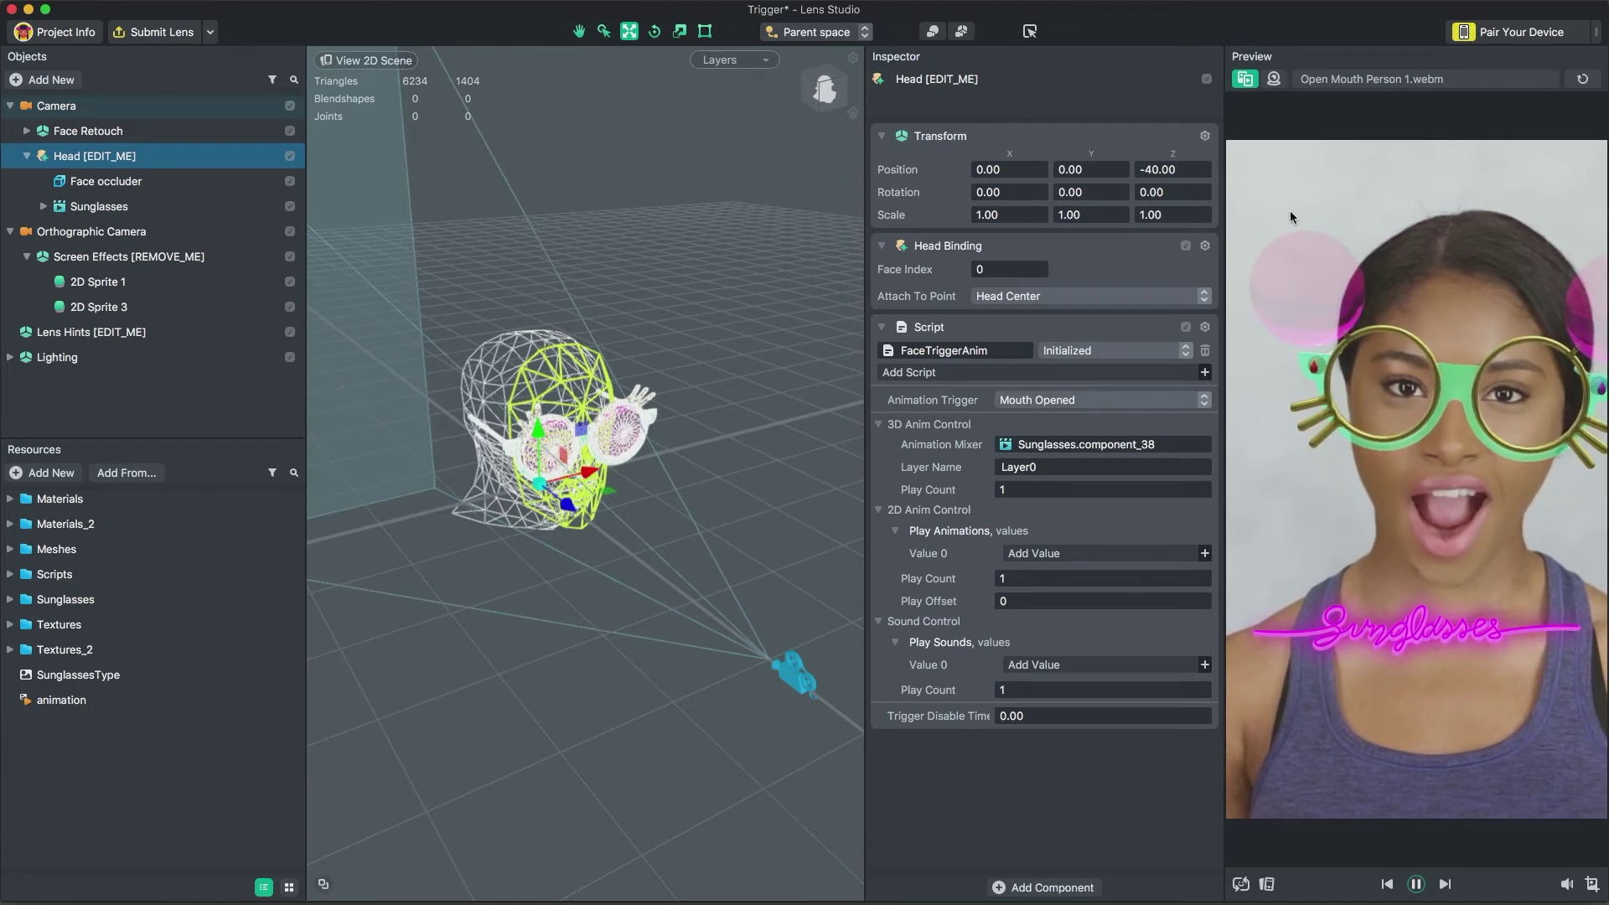
{"action": "left_click", "coordinate": [165, 683]}
{"action": "left_click", "coordinate": [160, 700]}
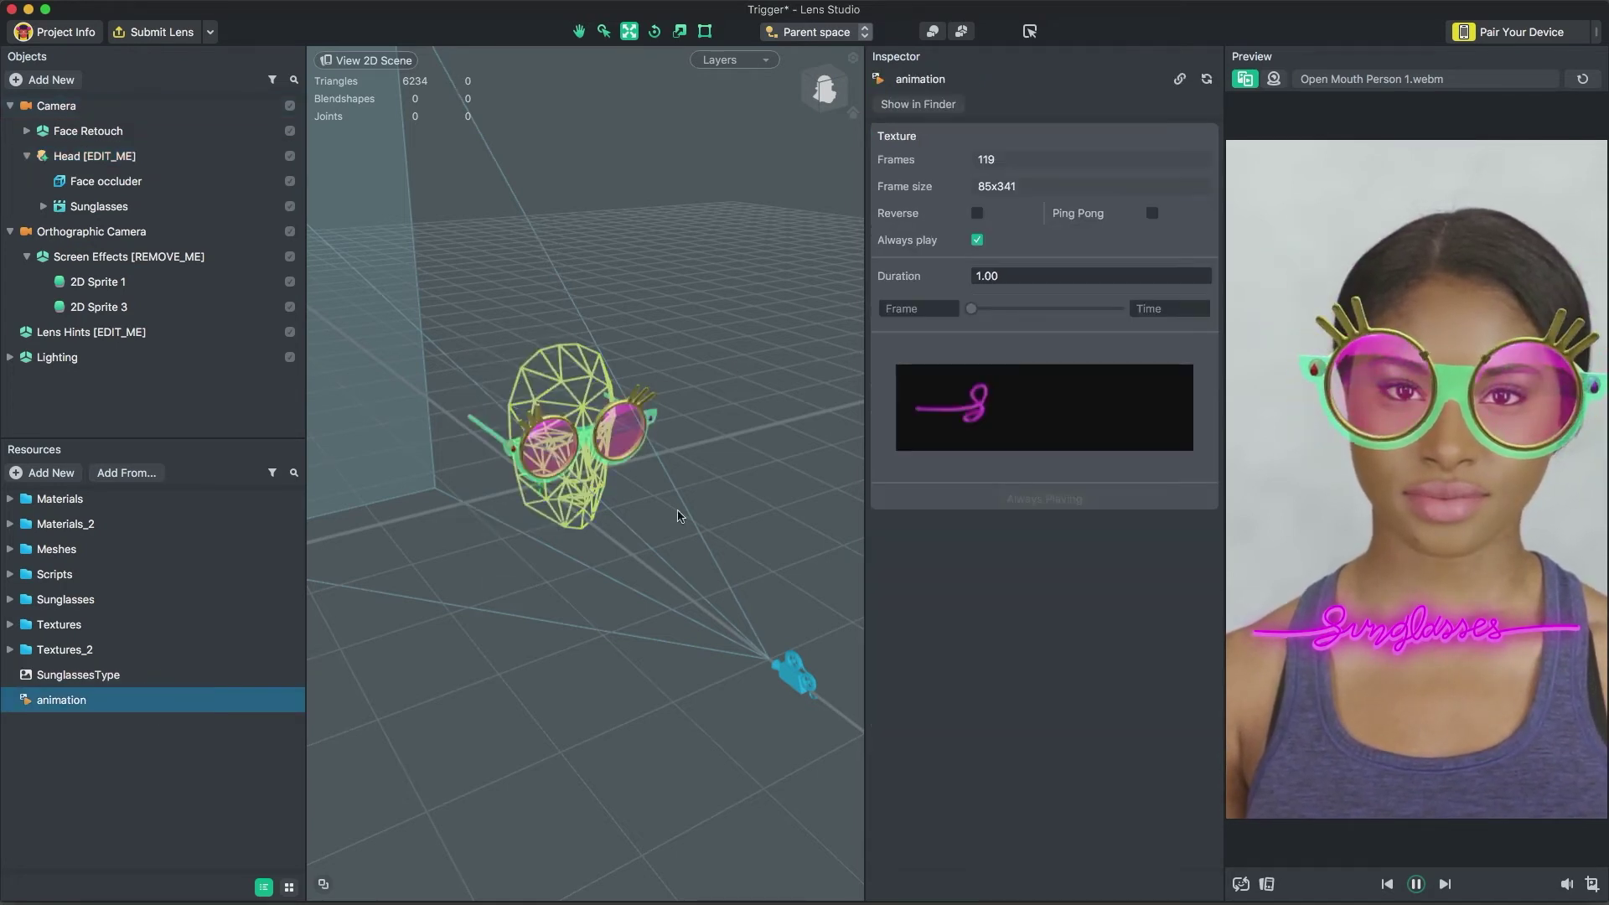
Stop the sprite animation auto-playing and add a second FaceTriggerAnim script to Head.
{"action": "left_click", "coordinate": [977, 241]}
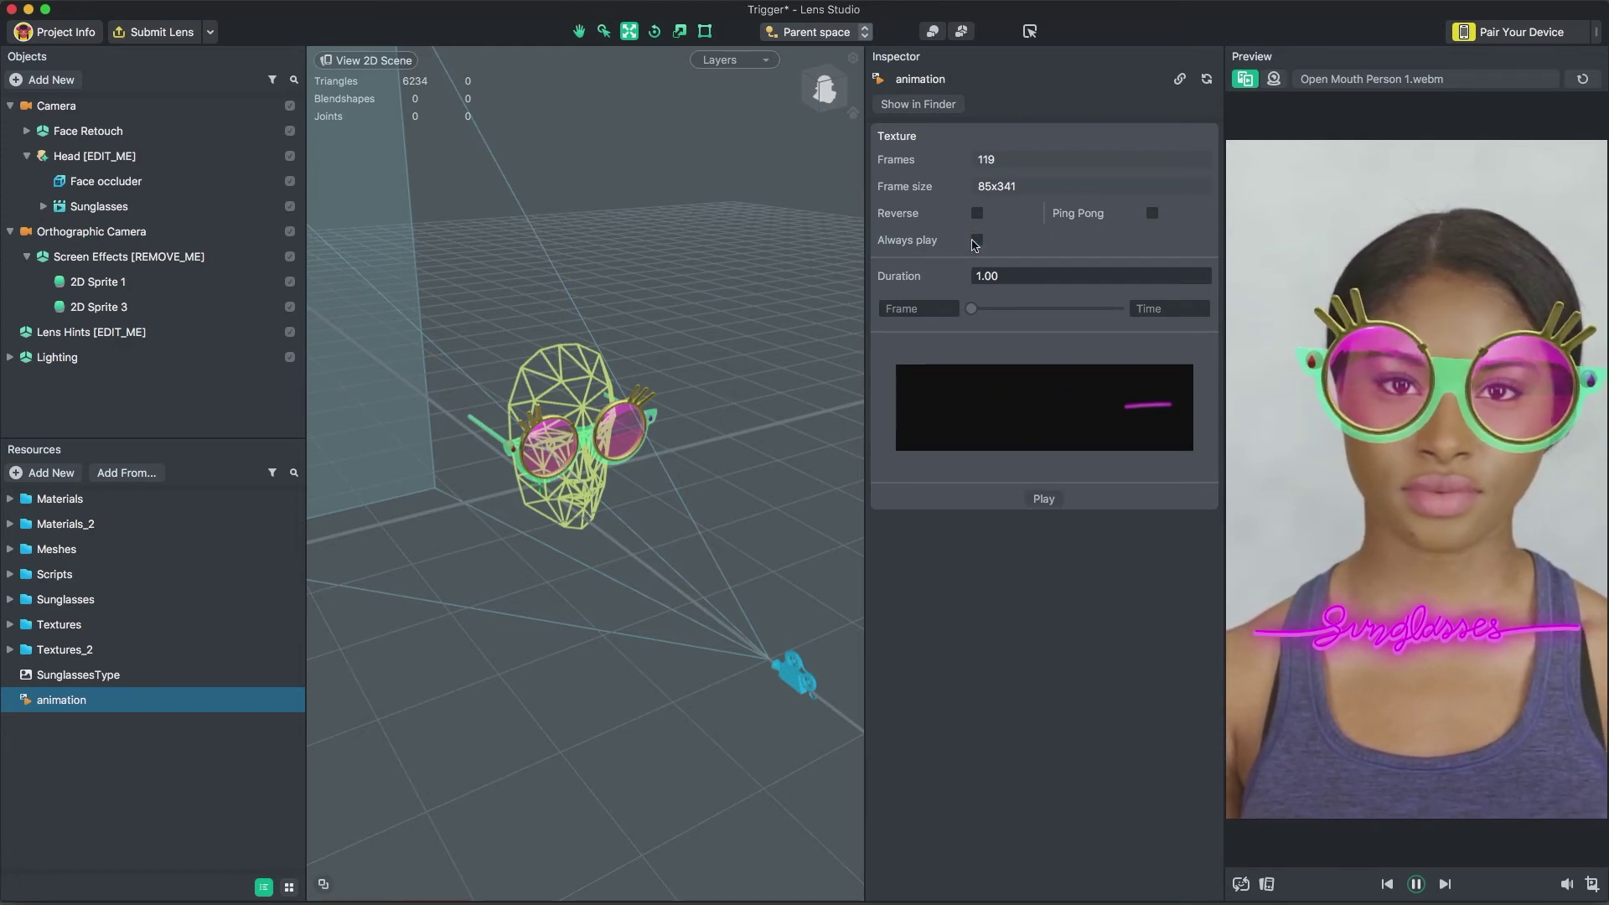
{"action": "left_click", "coordinate": [239, 155]}
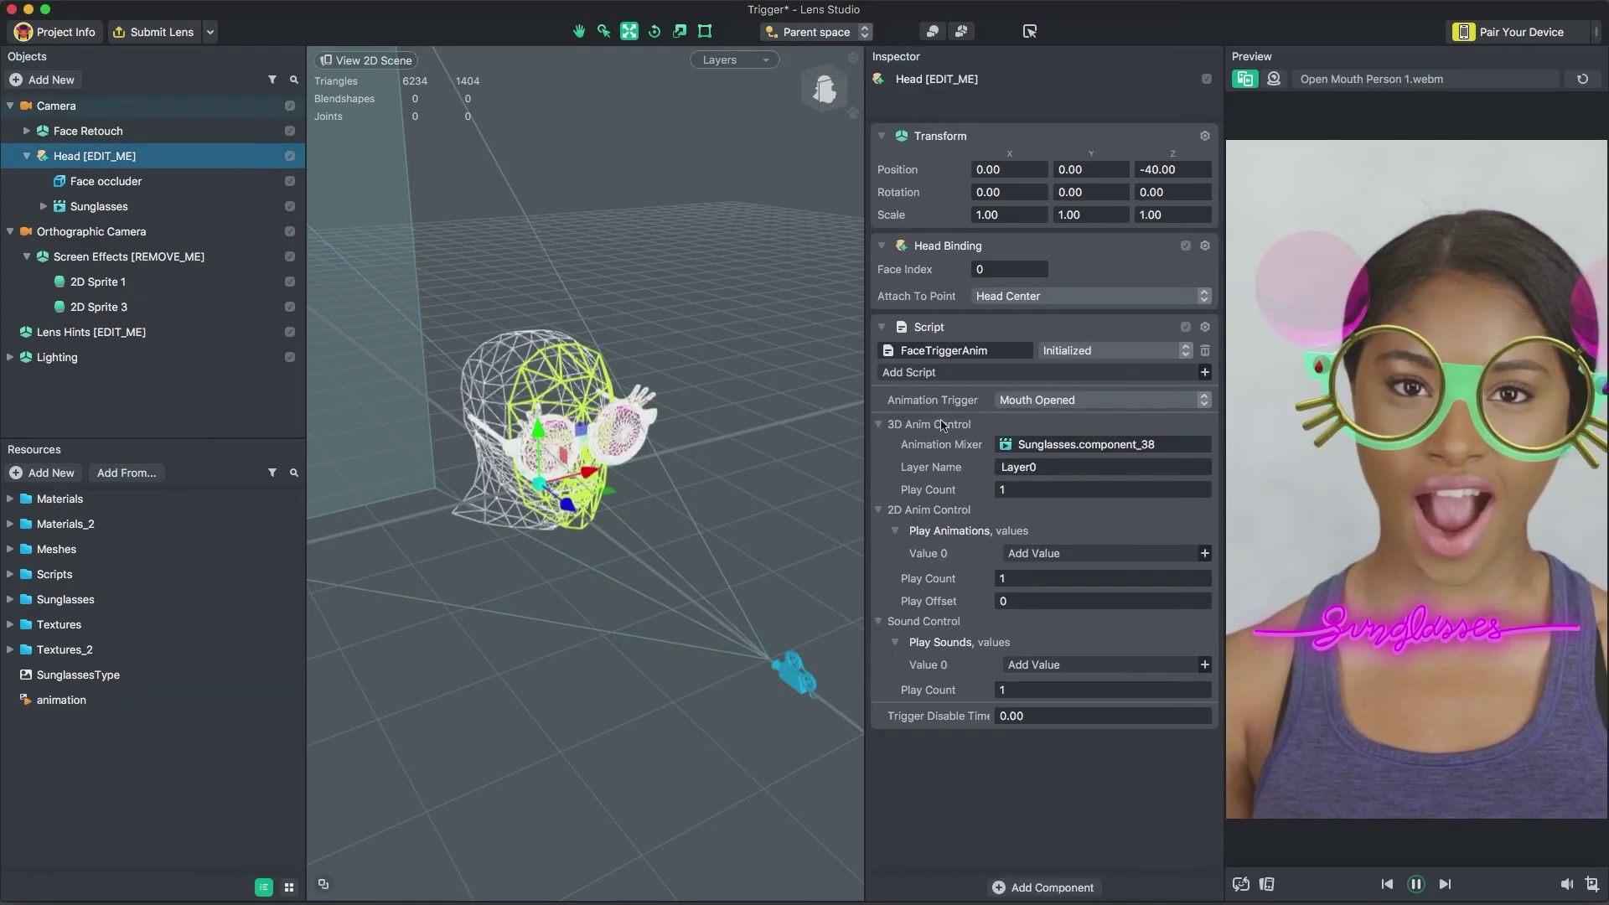
{"action": "left_click", "coordinate": [1030, 886]}
{"action": "left_click", "coordinate": [978, 653]}
{"action": "left_click", "coordinate": [960, 770]}
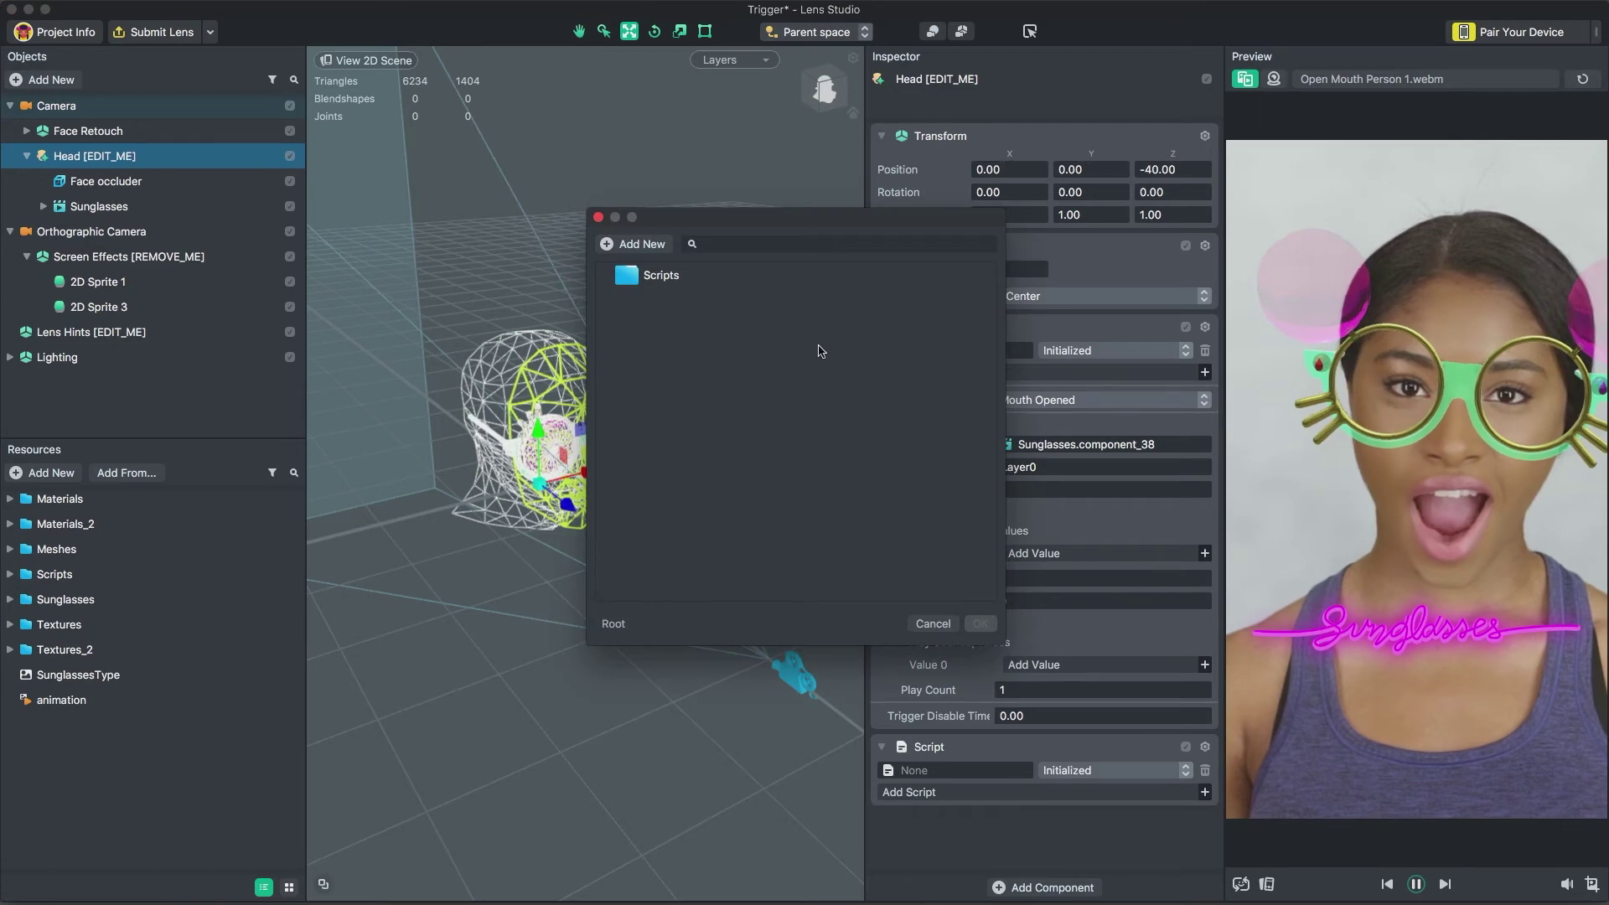
{"action": "double_click", "coordinate": [819, 276]}
{"action": "double_click", "coordinate": [801, 302]}
Set the new script to play 2D Sprite 3.Sprite on Tap.
{"action": "scroll", "coordinate": [1163, 780], "scroll_direction": "down", "scroll_amount": 5}
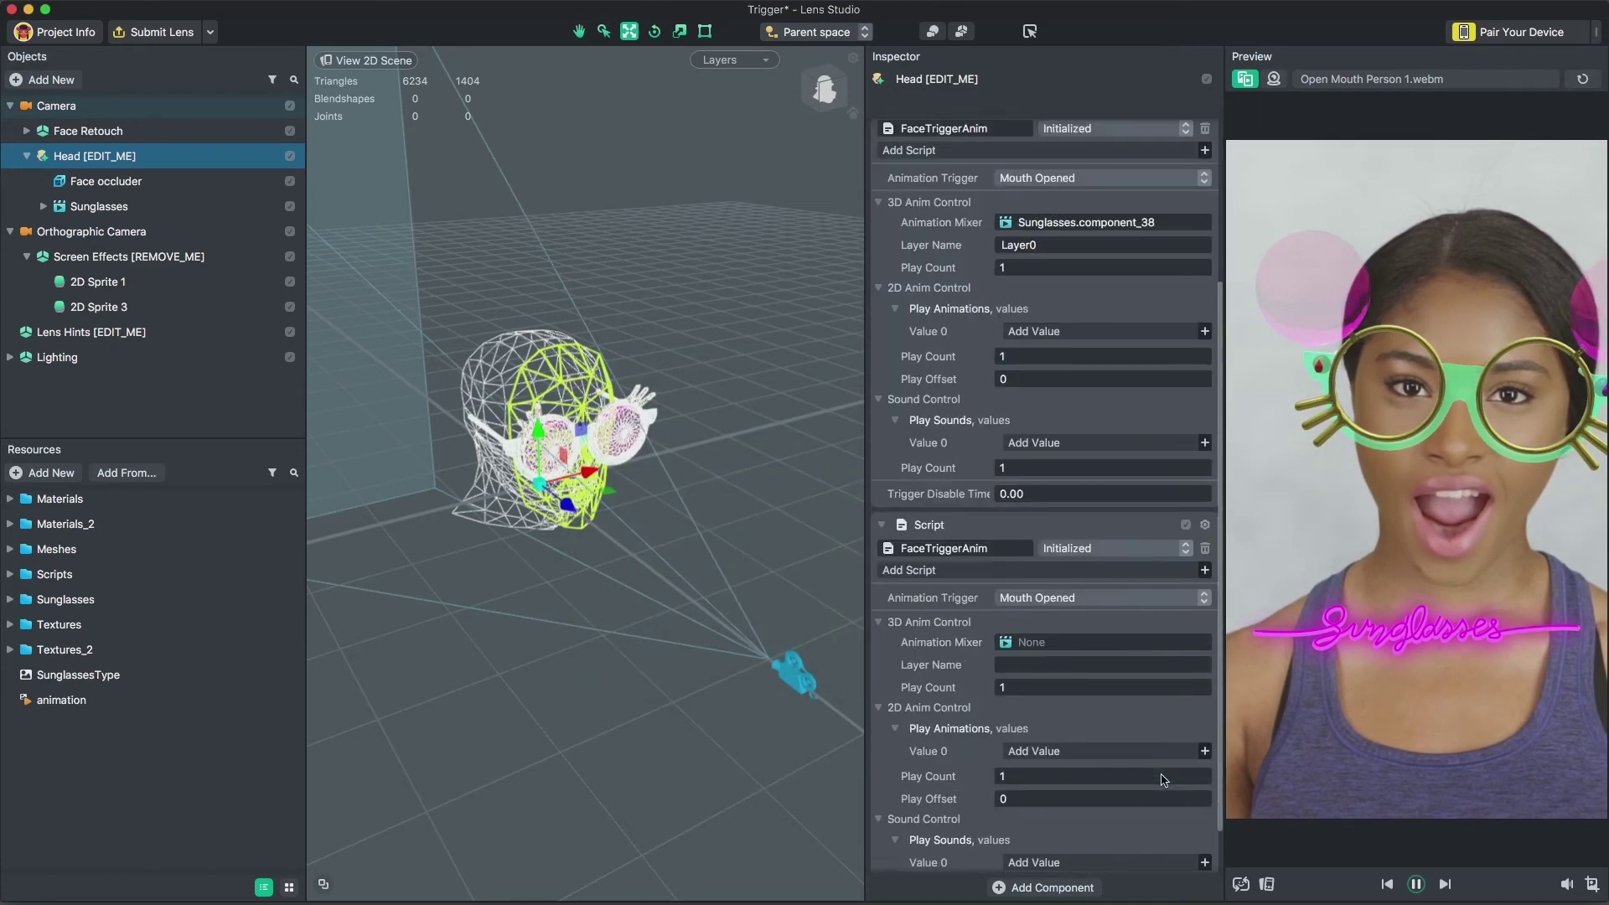
{"action": "scroll", "coordinate": [1163, 780], "scroll_direction": "down", "scroll_amount": 1}
{"action": "left_click", "coordinate": [1117, 741]}
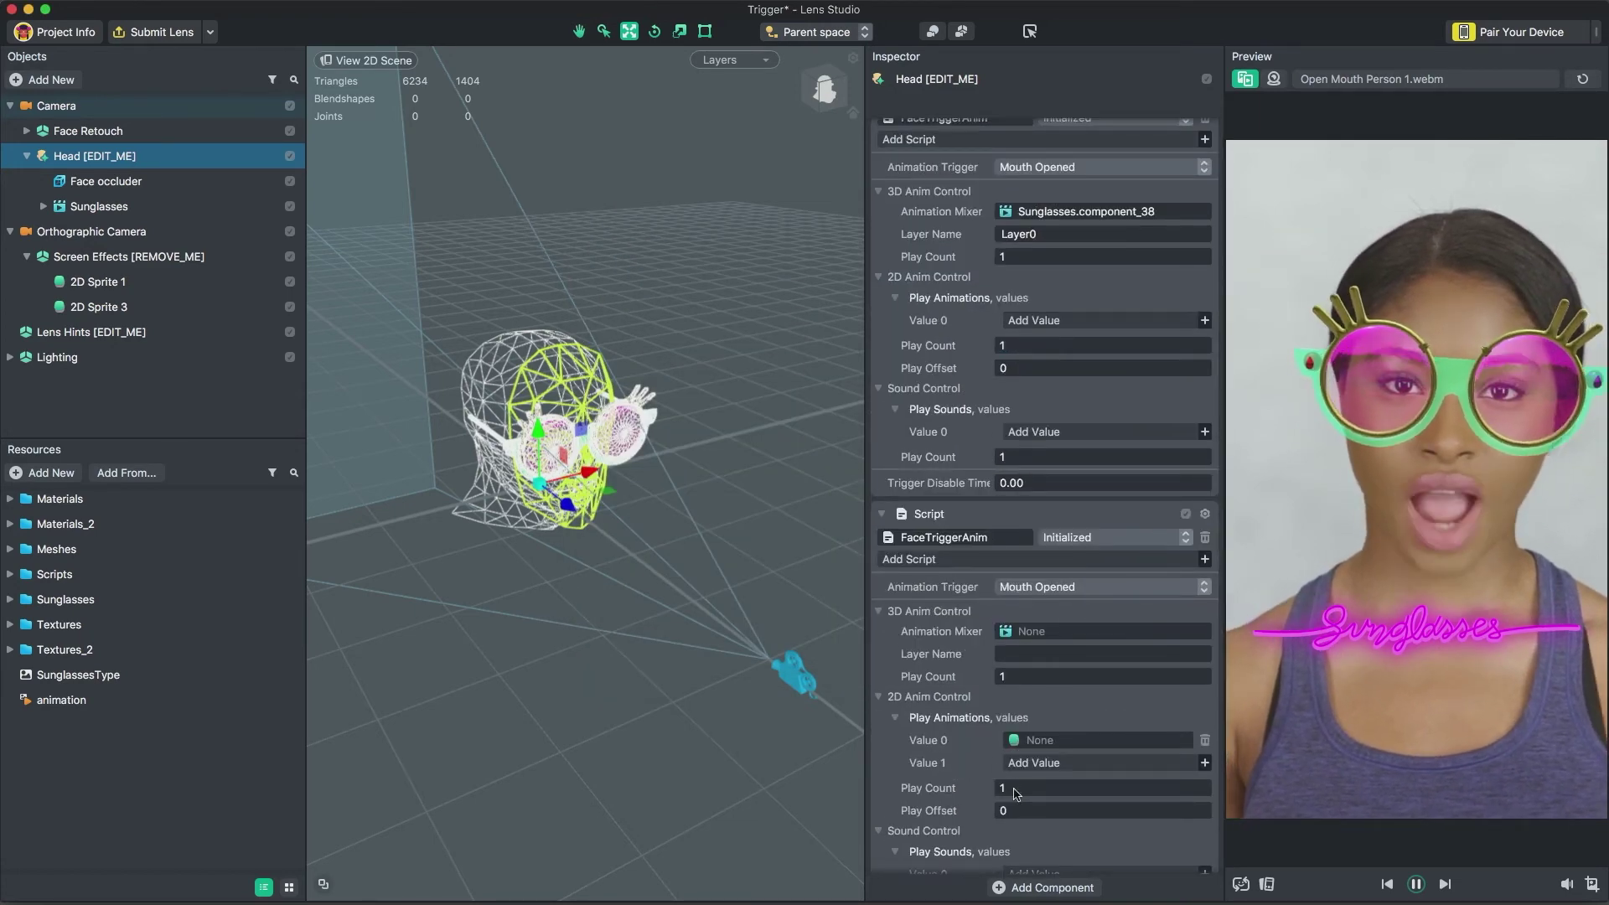
{"action": "left_click", "coordinate": [1089, 739]}
{"action": "double_click", "coordinate": [662, 274]}
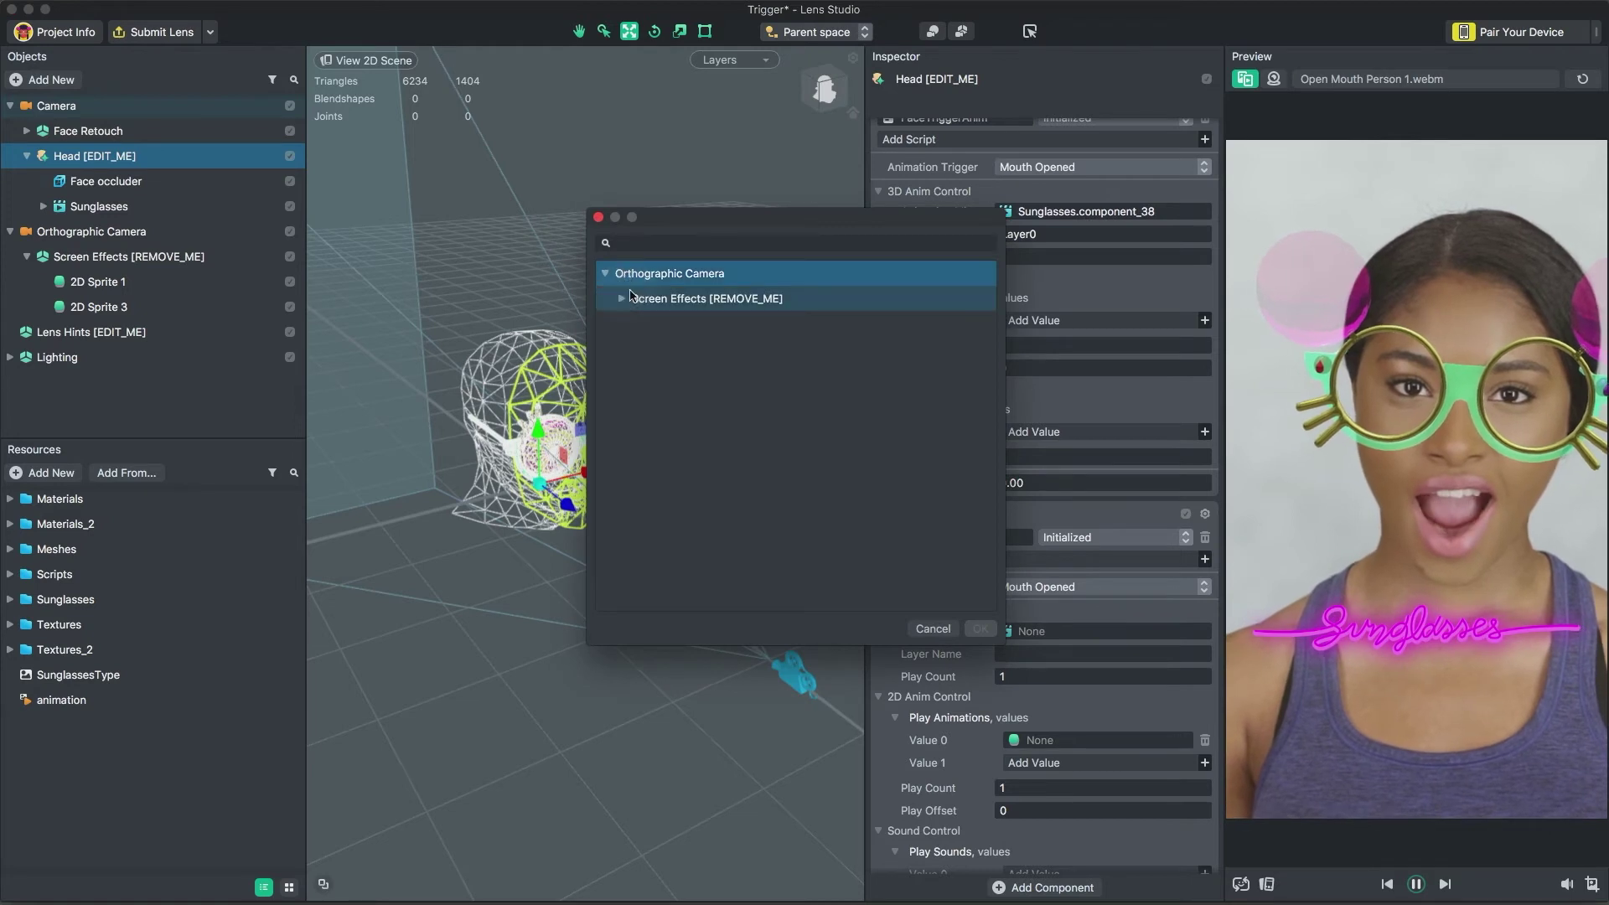
{"action": "double_click", "coordinate": [630, 299]}
{"action": "double_click", "coordinate": [667, 323]}
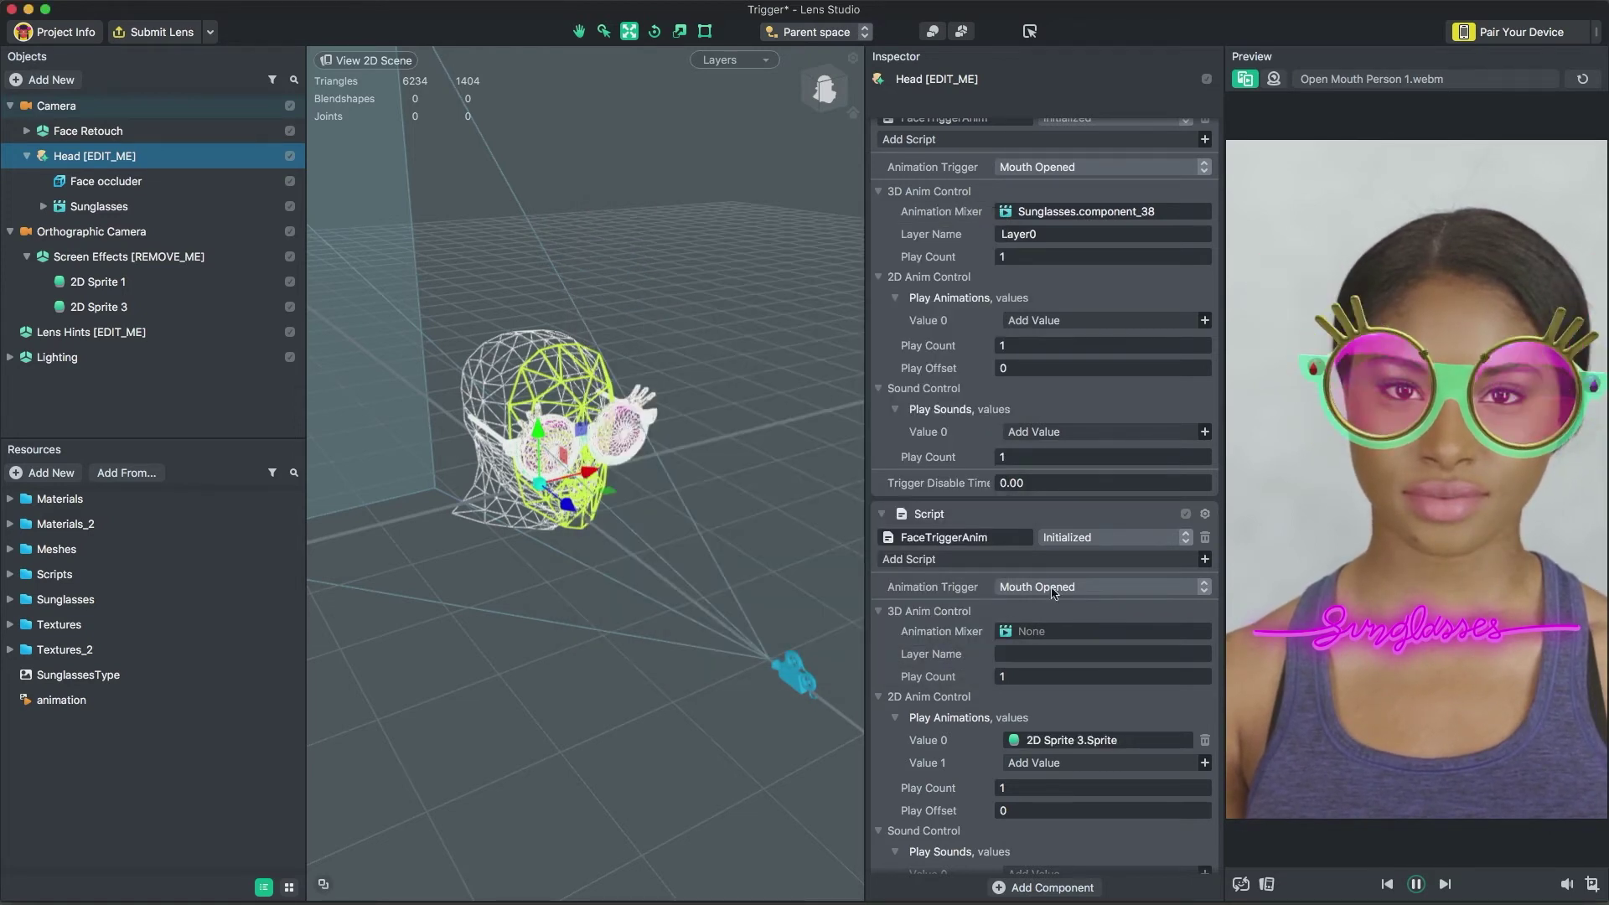
{"action": "left_click", "coordinate": [1053, 590]}
{"action": "left_click", "coordinate": [1053, 662]}
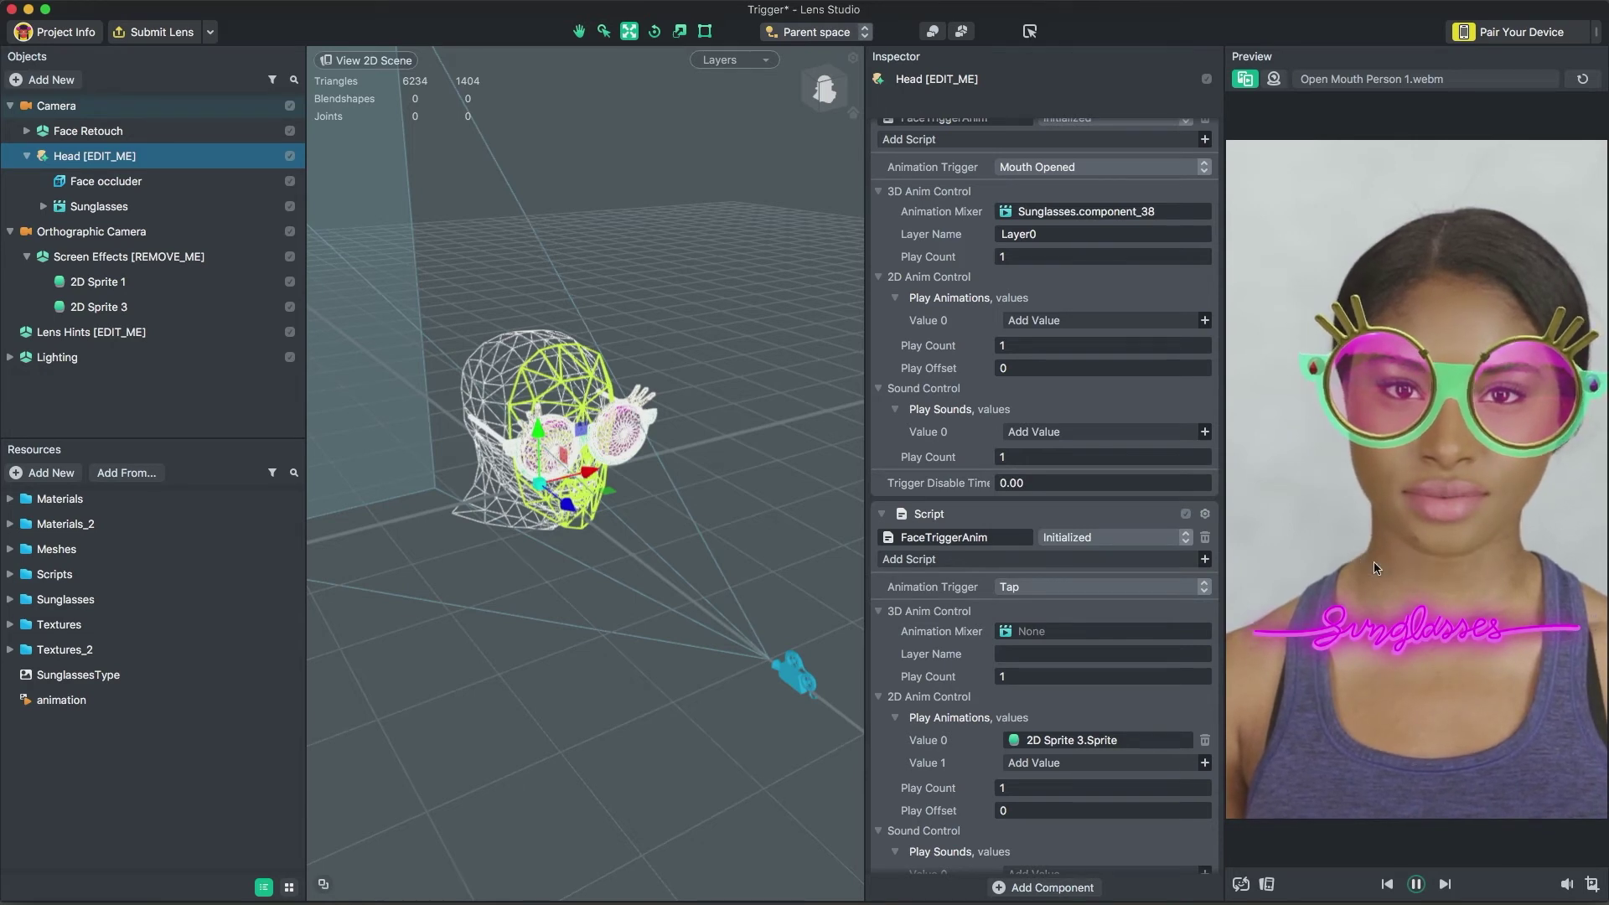
{"action": "left_click", "coordinate": [91, 332]}
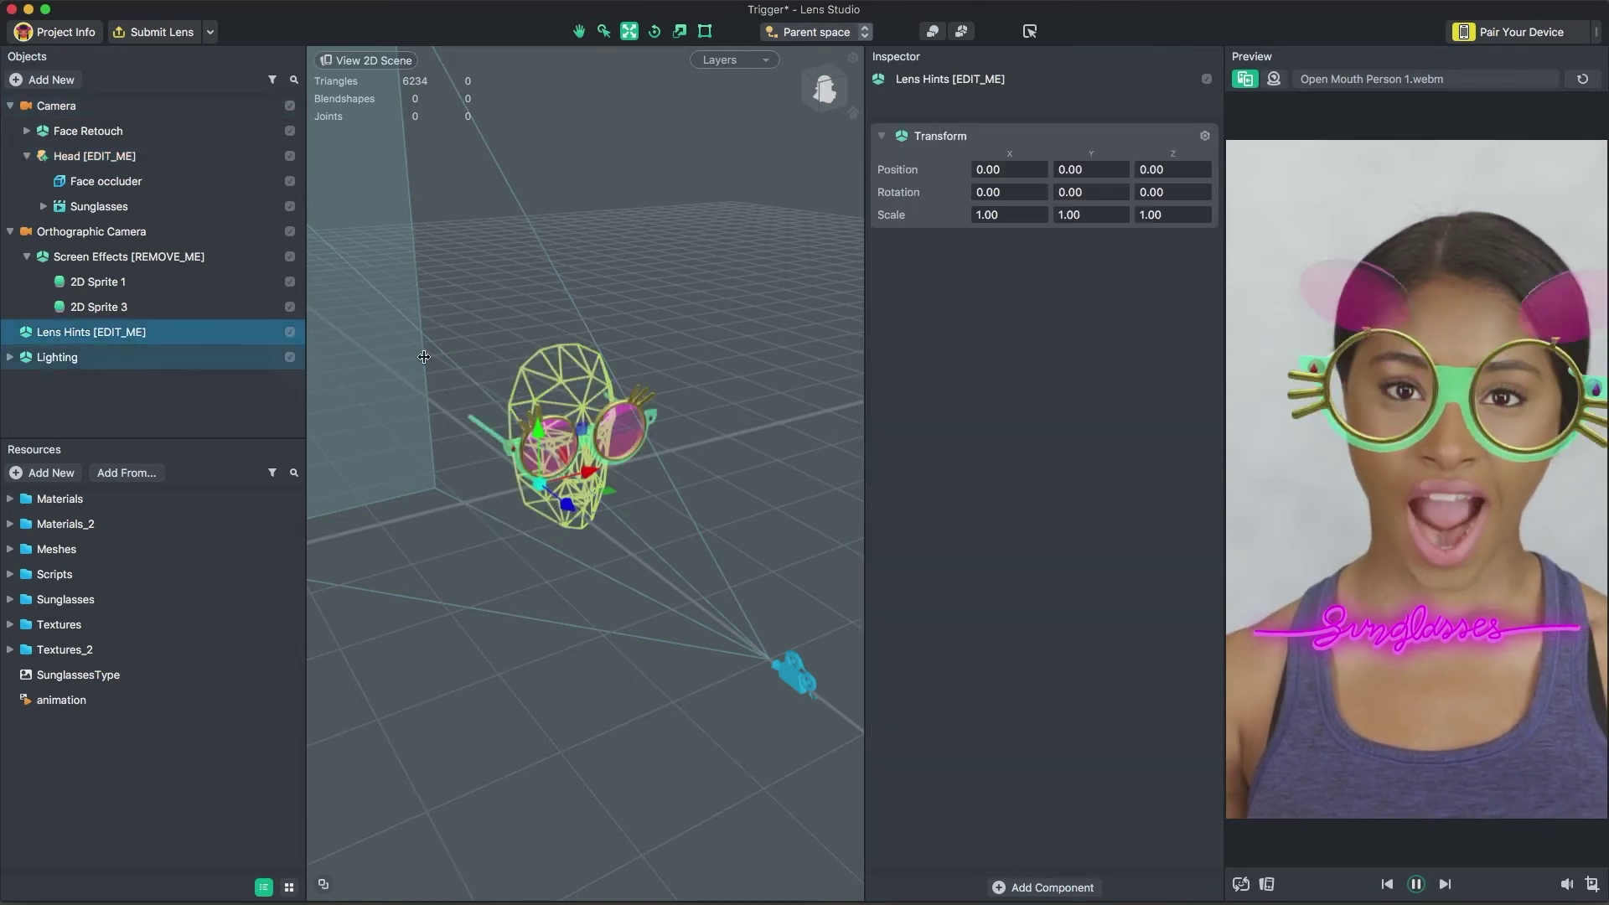
Add a ShowHint script to Lens Hints showing Open Your Mouth on Switched To Front Camera.
{"action": "left_click", "coordinate": [1062, 886]}
{"action": "left_click", "coordinate": [1027, 654]}
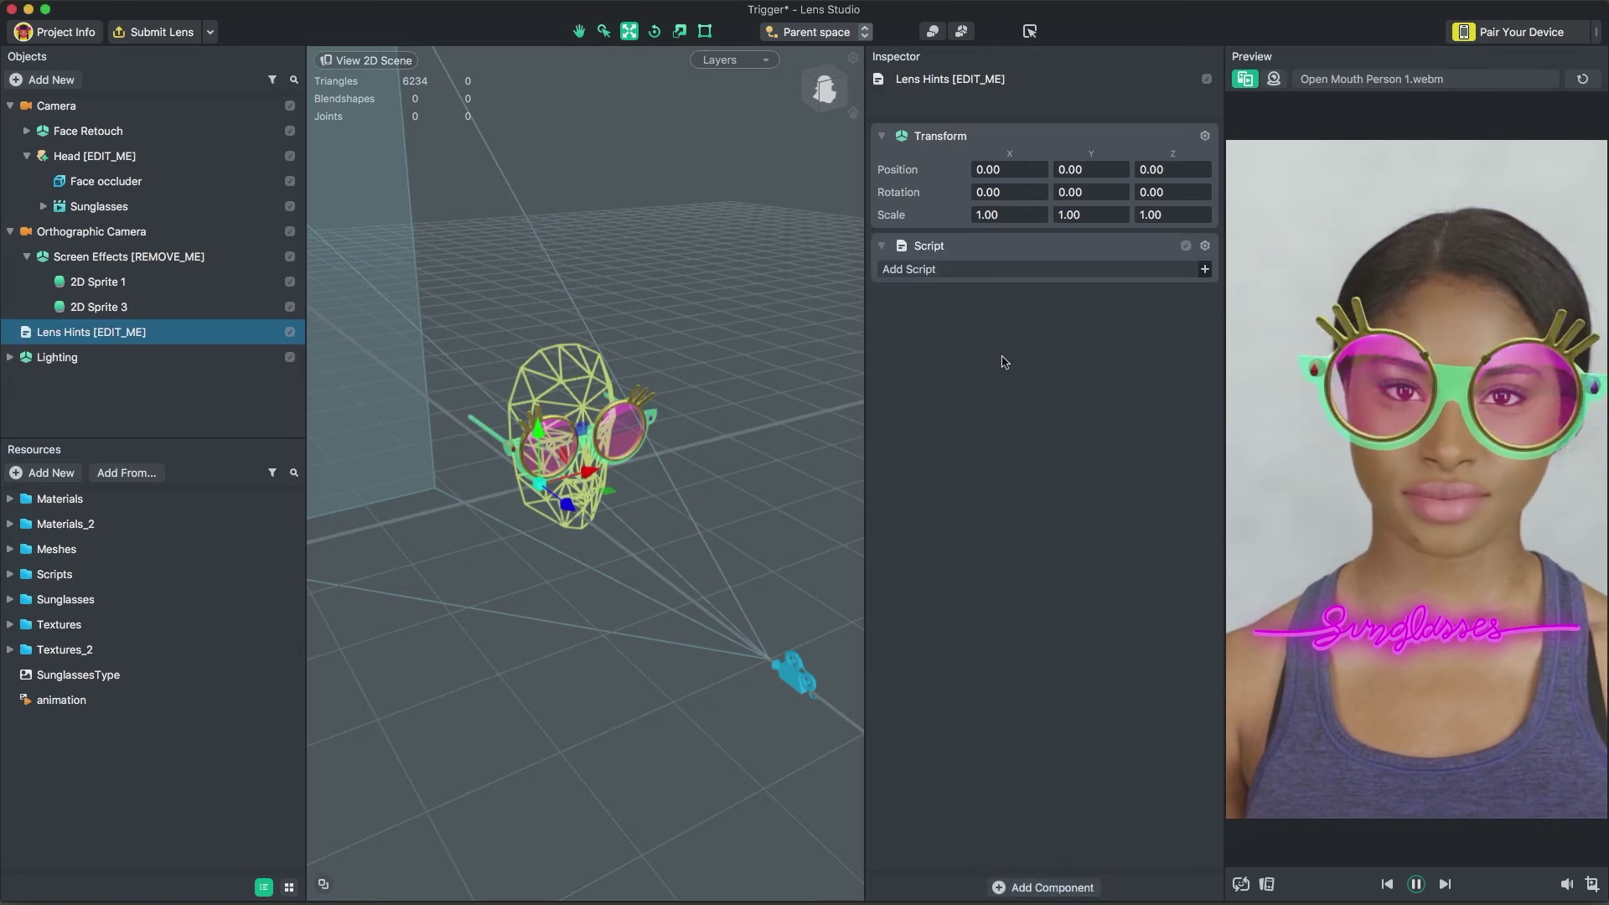
{"action": "left_click", "coordinate": [997, 269]}
{"action": "double_click", "coordinate": [863, 273]}
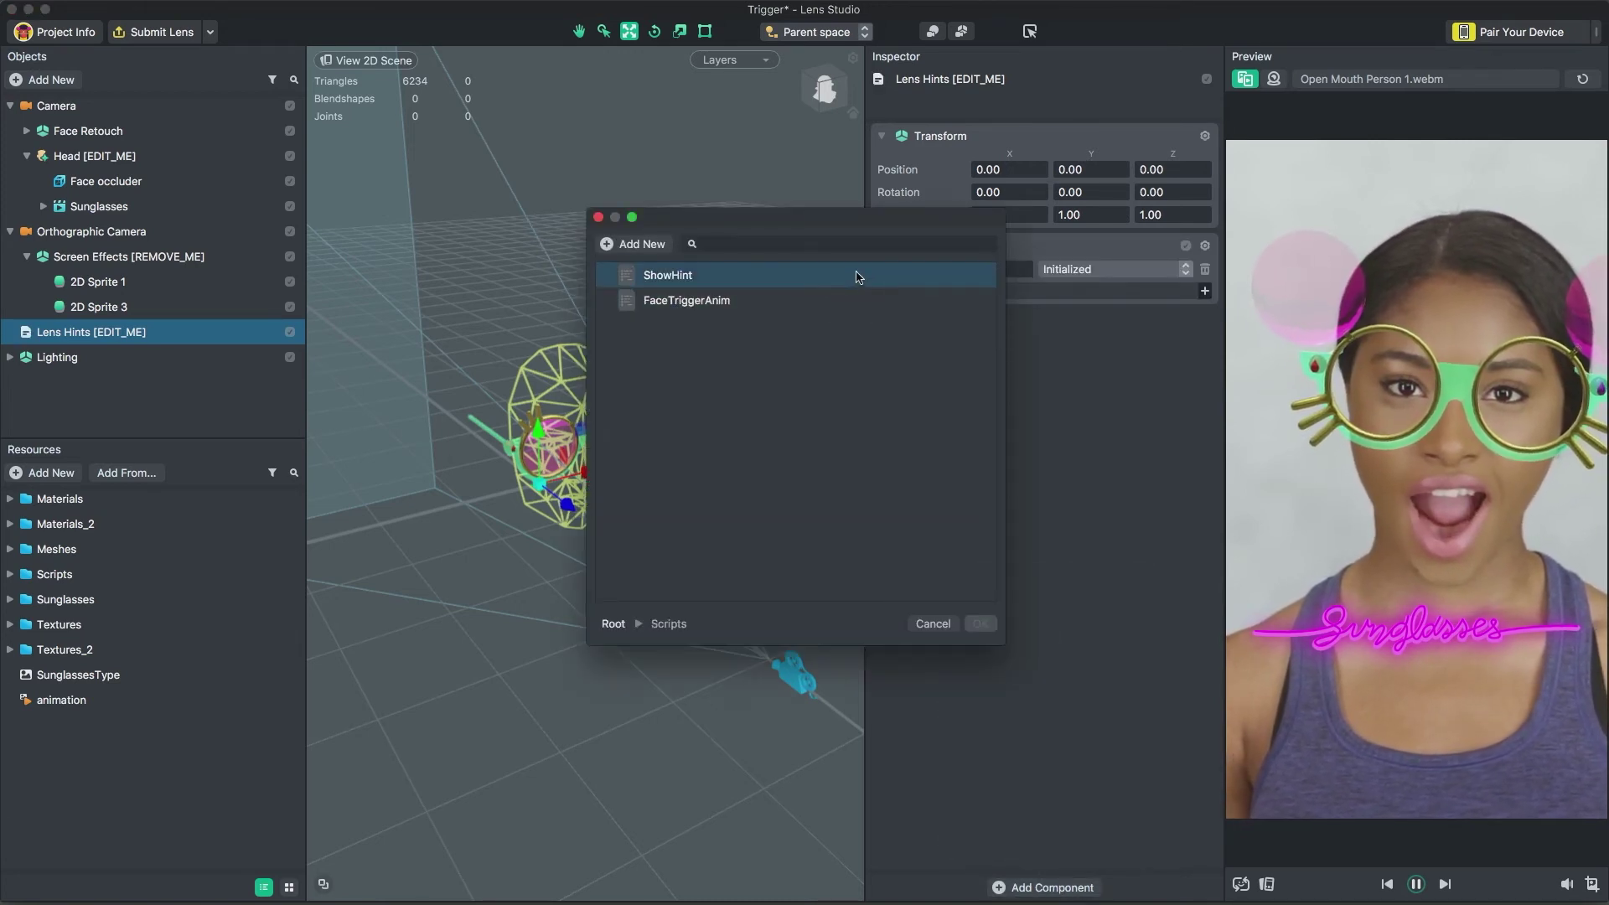
{"action": "double_click", "coordinate": [857, 276]}
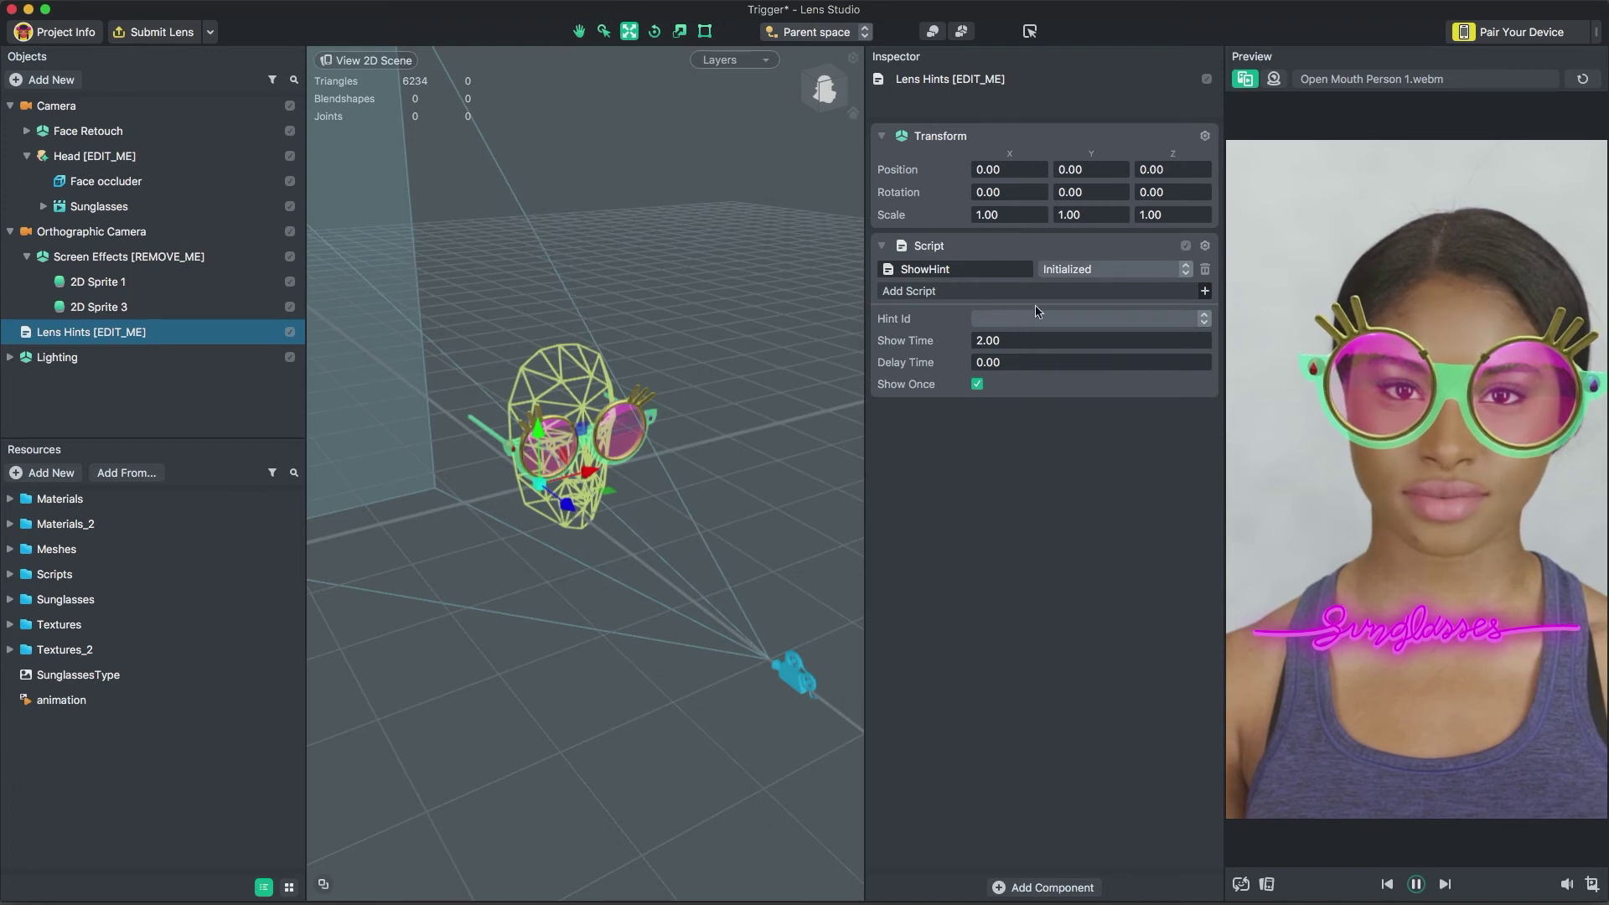
{"action": "left_click", "coordinate": [1060, 270]}
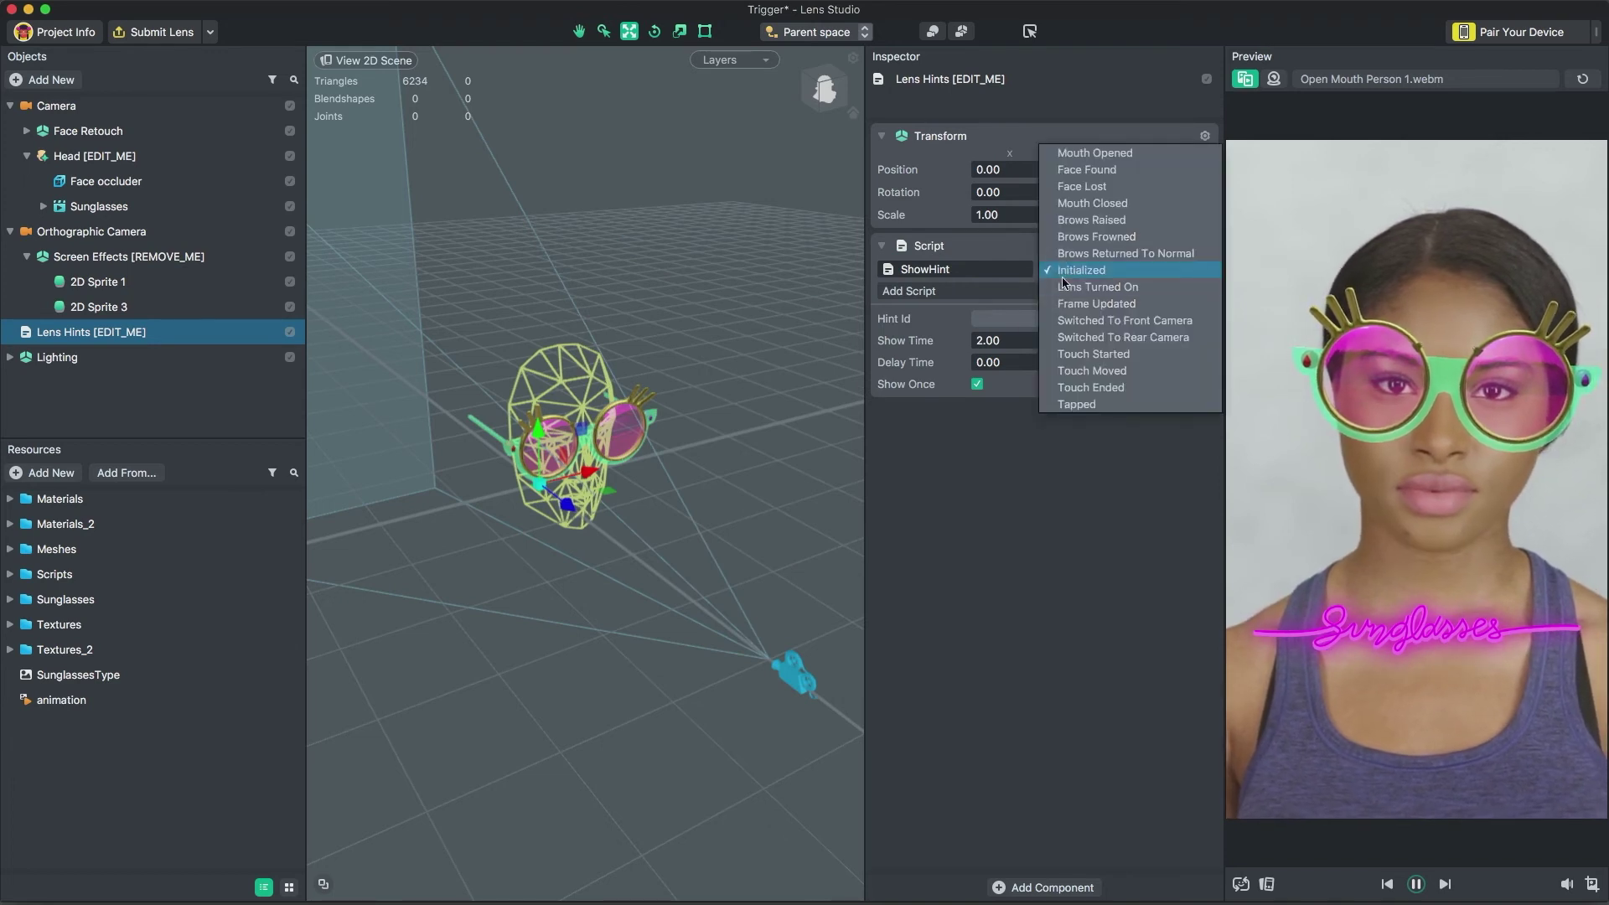
{"action": "left_click", "coordinate": [1081, 320]}
{"action": "left_click", "coordinate": [1081, 319]}
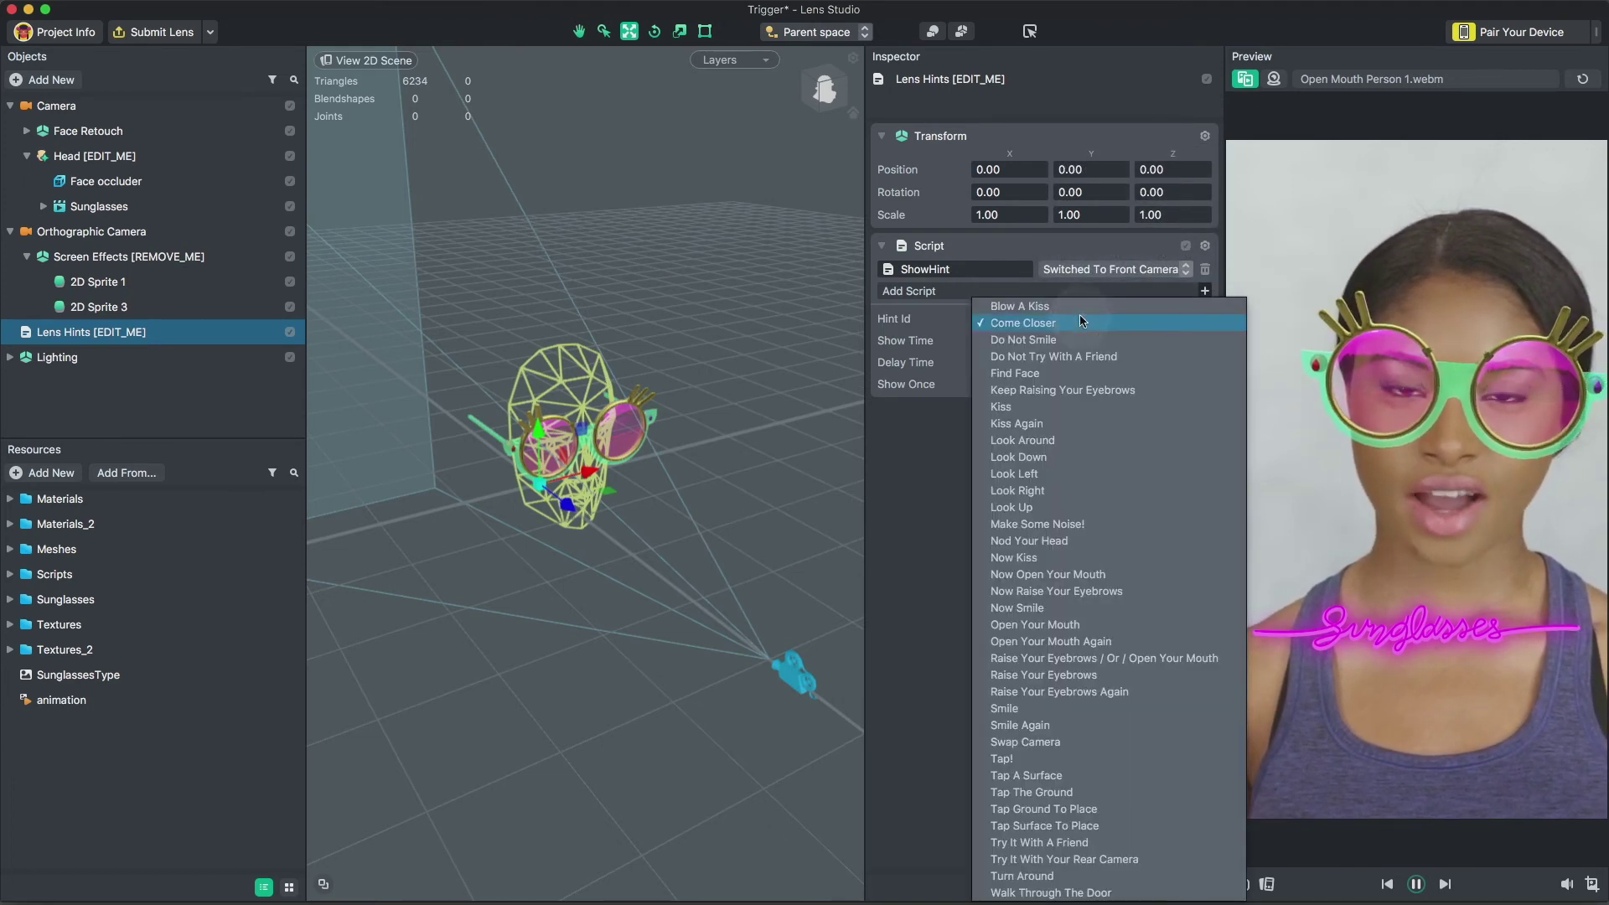
{"action": "left_click", "coordinate": [1102, 622]}
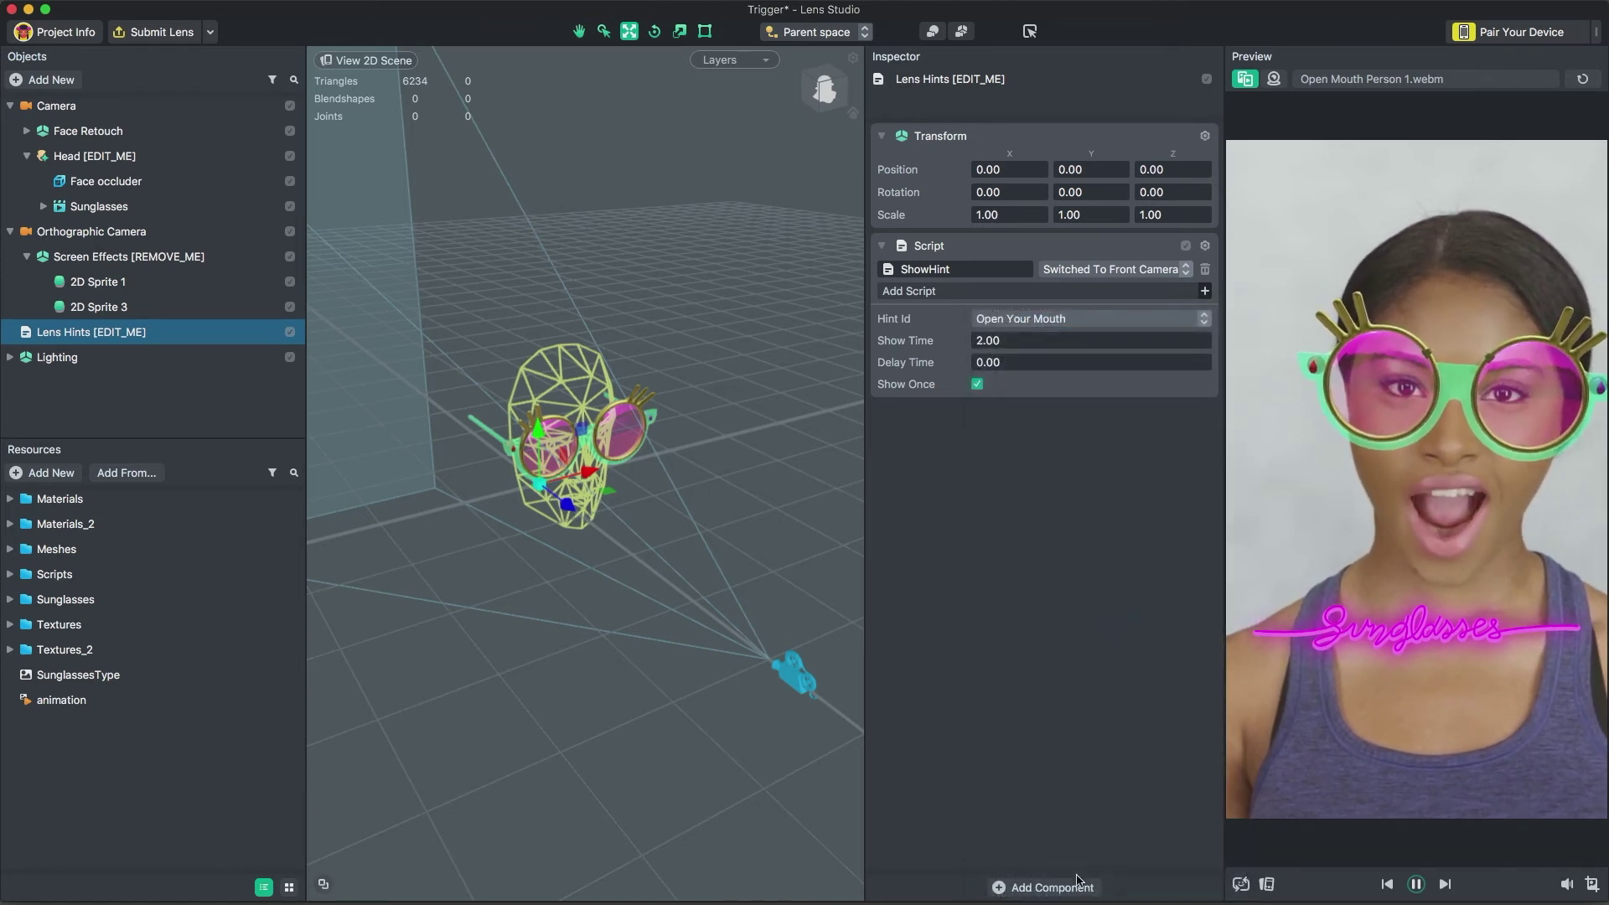
Add a second ShowHint script showing Try It With A Friend on Switched To Rear Camera.
{"action": "left_click", "coordinate": [1079, 880]}
{"action": "left_click", "coordinate": [1031, 654]}
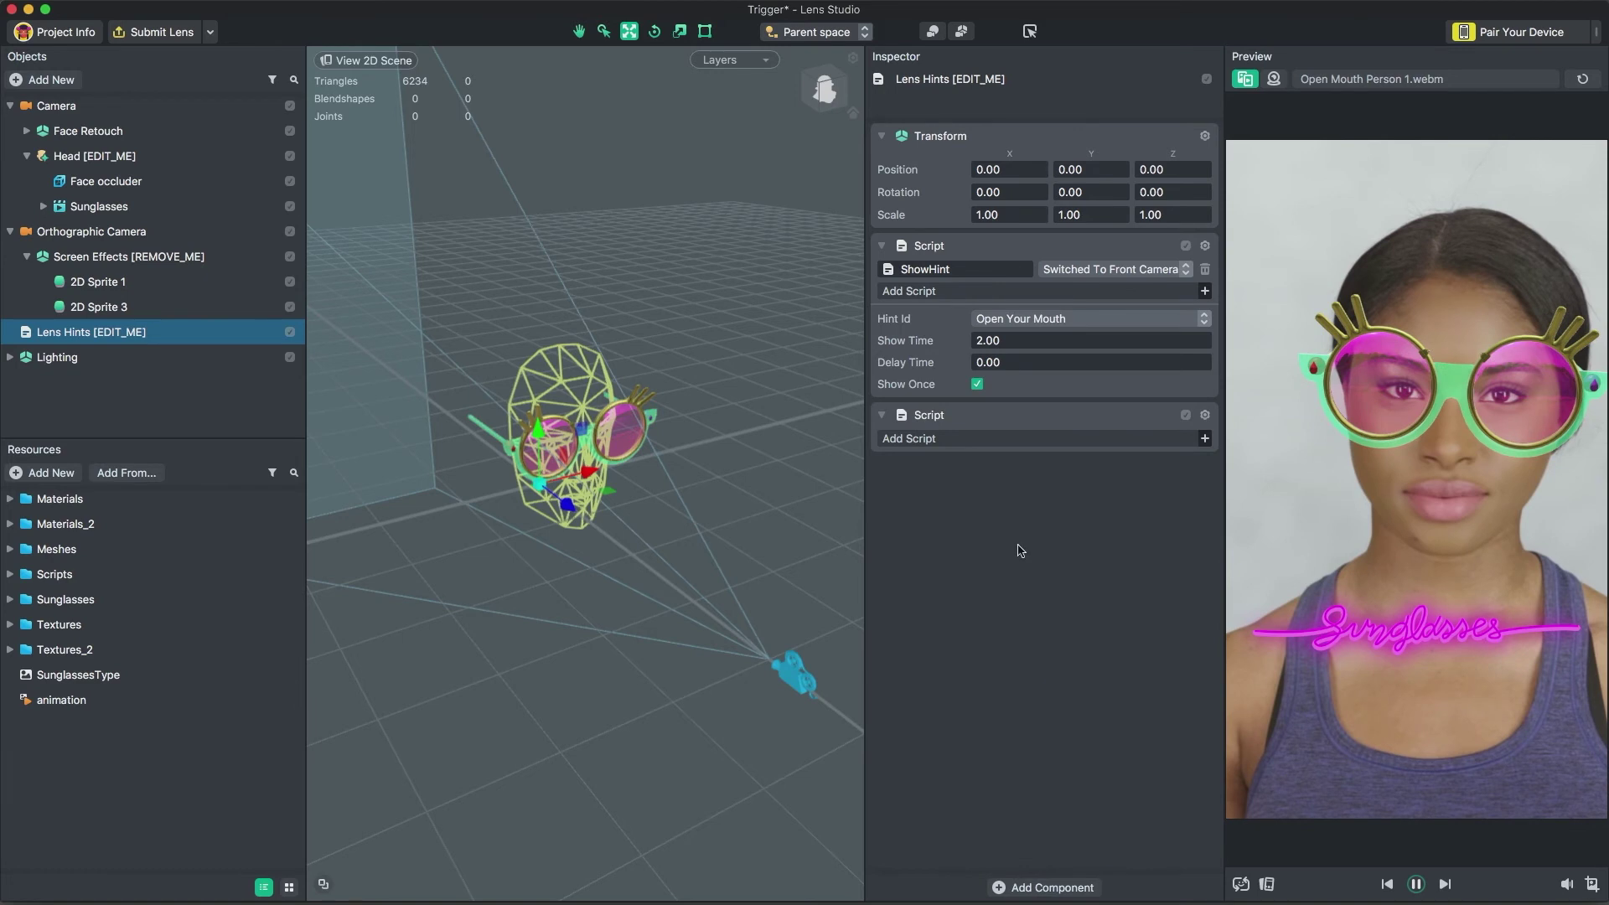
{"action": "left_click", "coordinate": [989, 437]}
{"action": "double_click", "coordinate": [746, 273]}
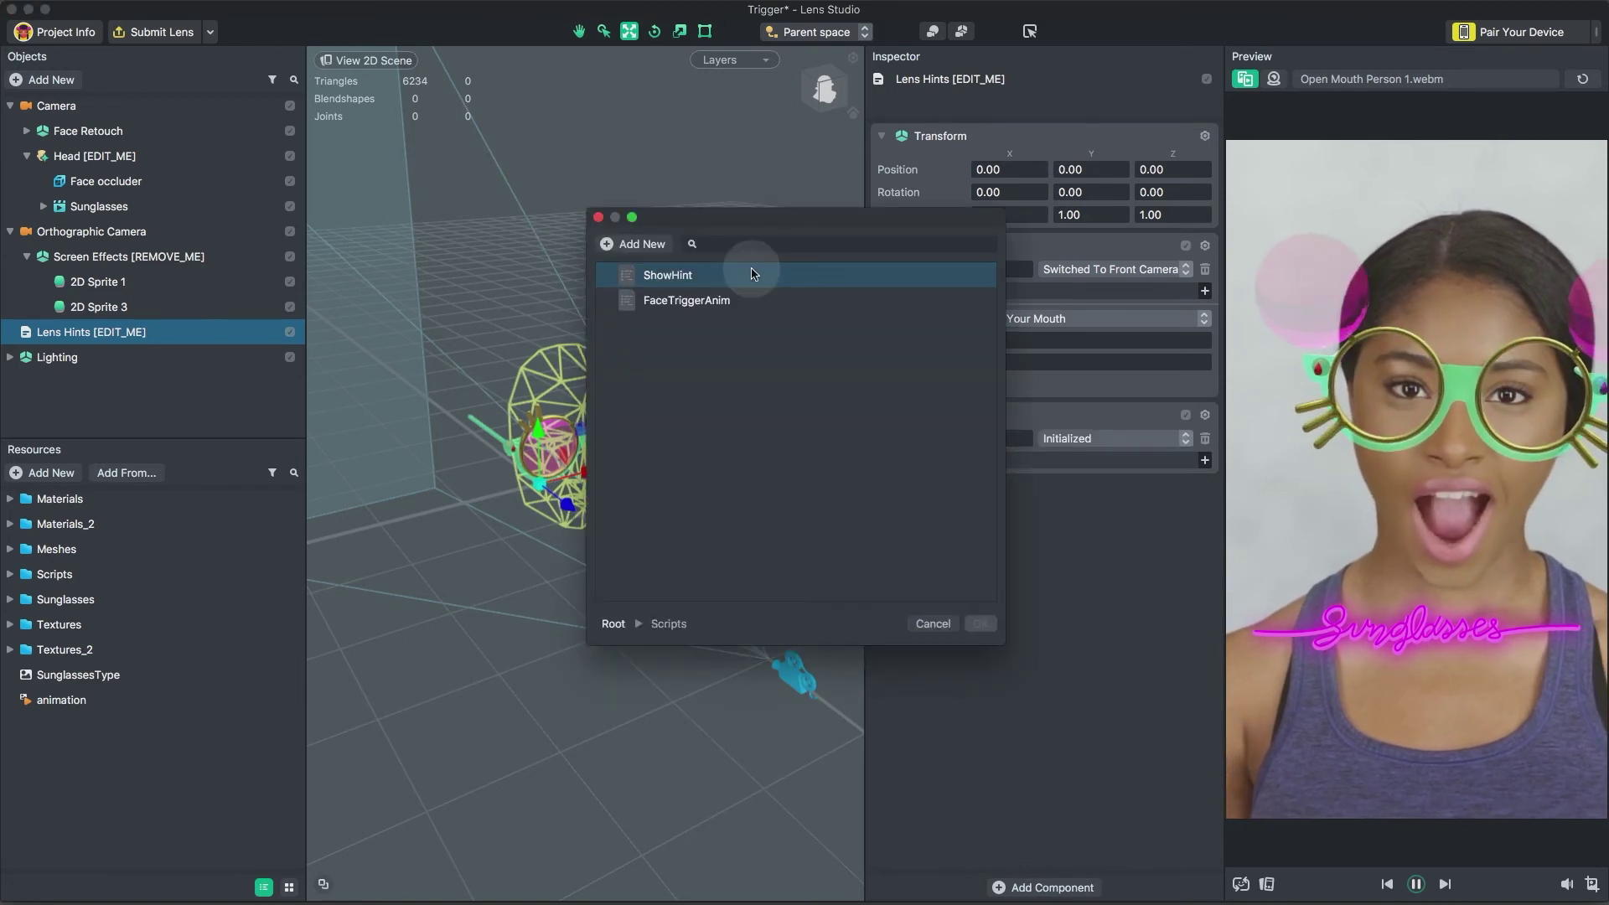
{"action": "double_click", "coordinate": [752, 271]}
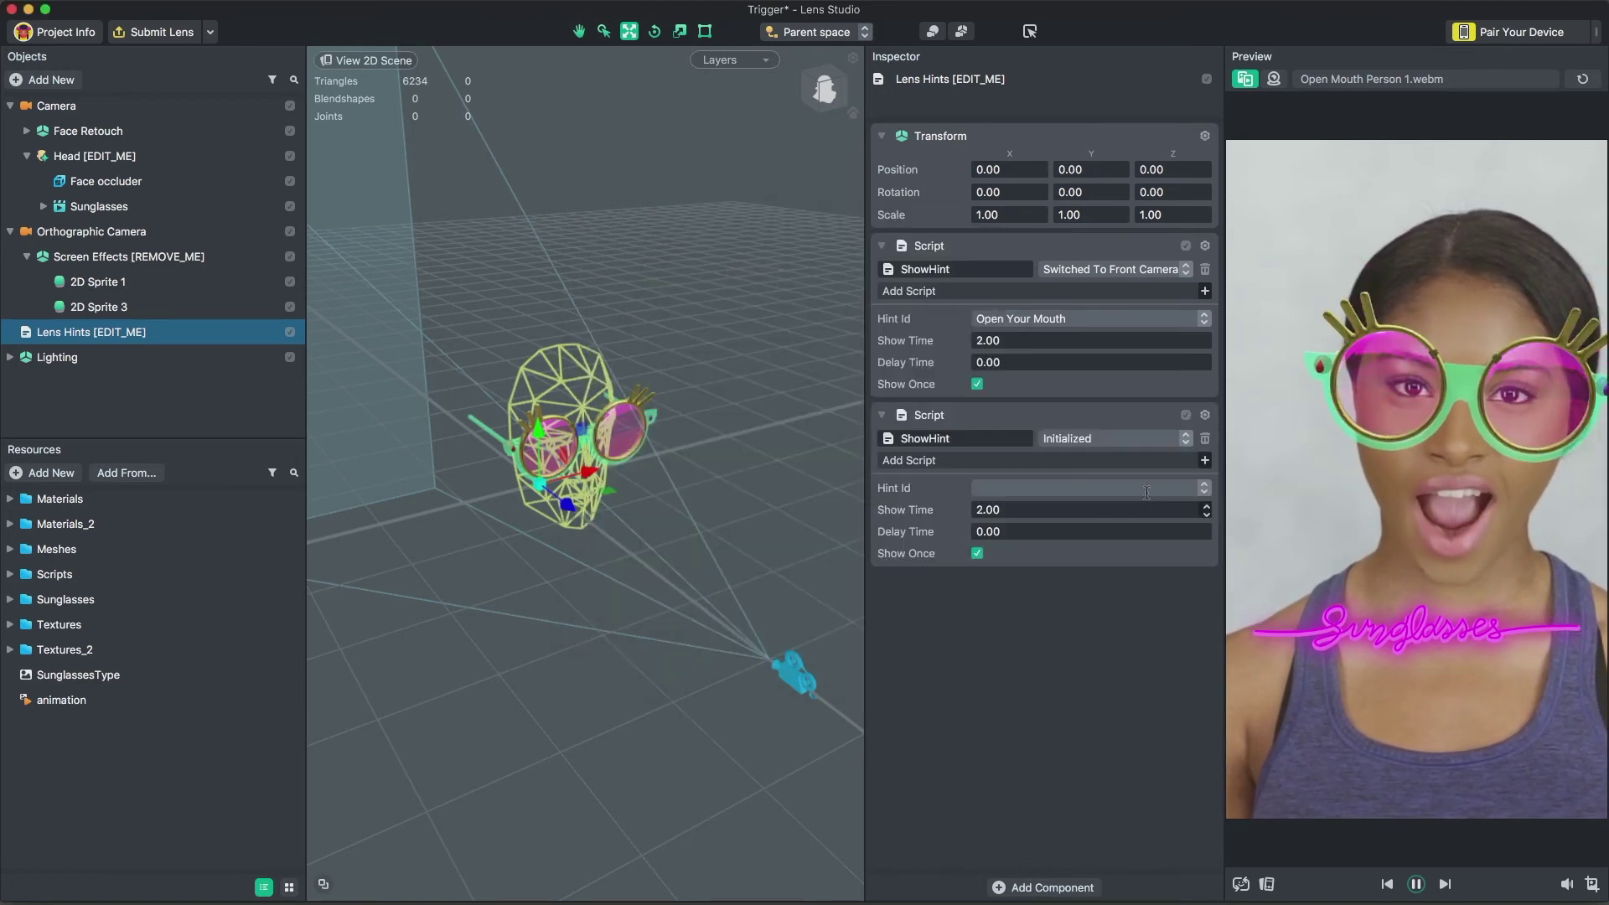
{"action": "left_click", "coordinate": [1109, 447]}
{"action": "left_click", "coordinate": [1106, 503]}
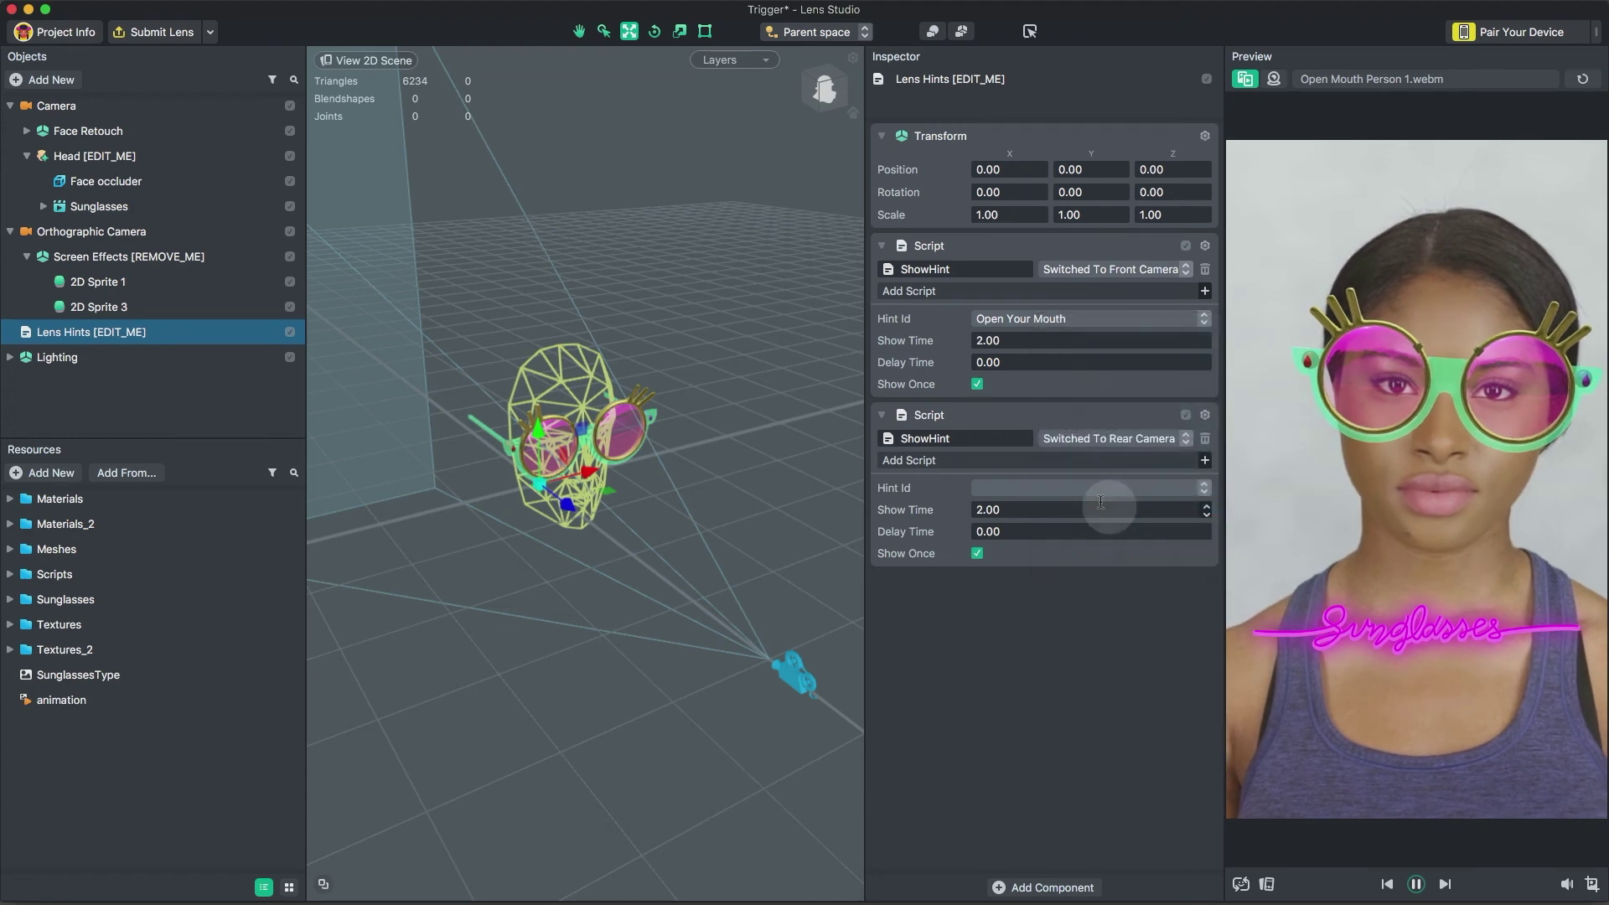
{"action": "left_click", "coordinate": [1090, 490]}
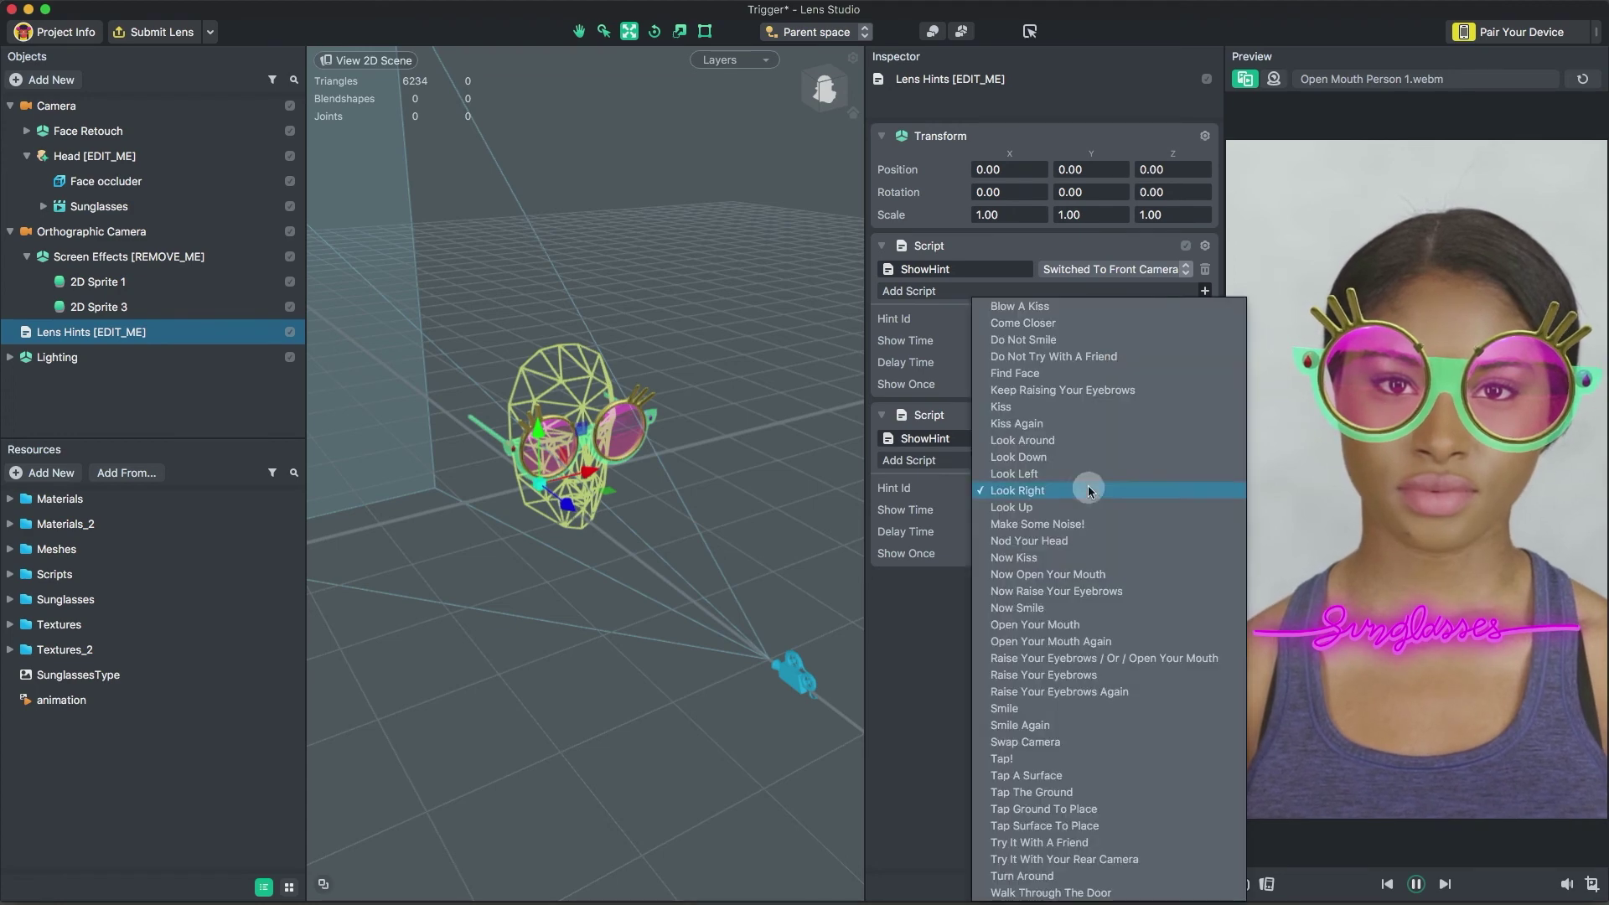
{"action": "left_click", "coordinate": [1089, 842]}
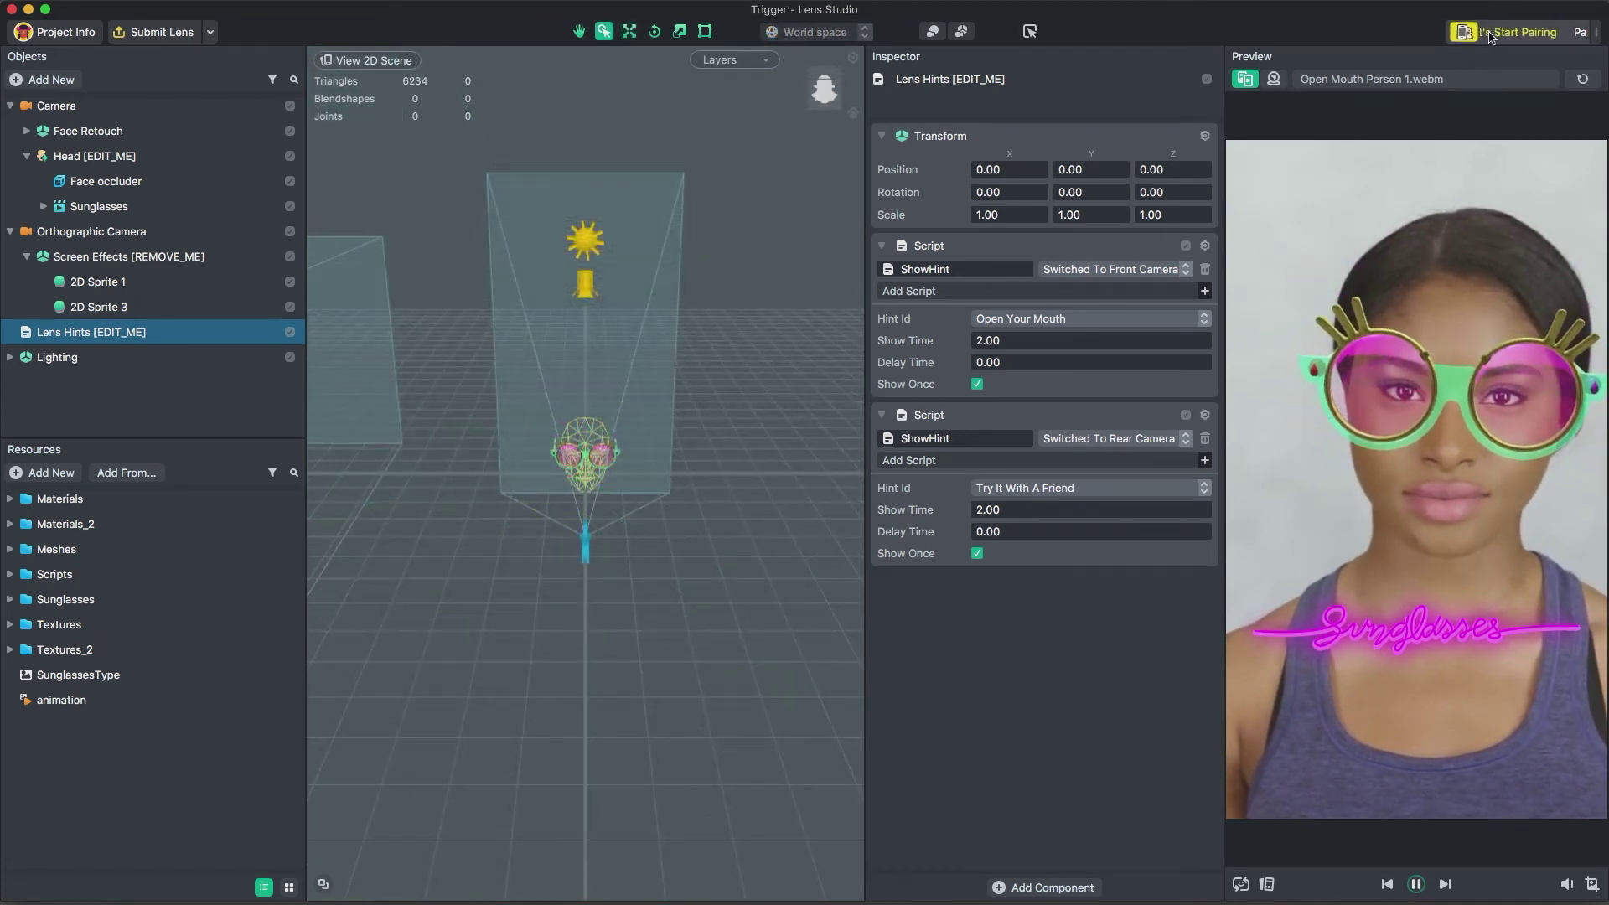
{"action": "left_click", "coordinate": [1489, 36]}
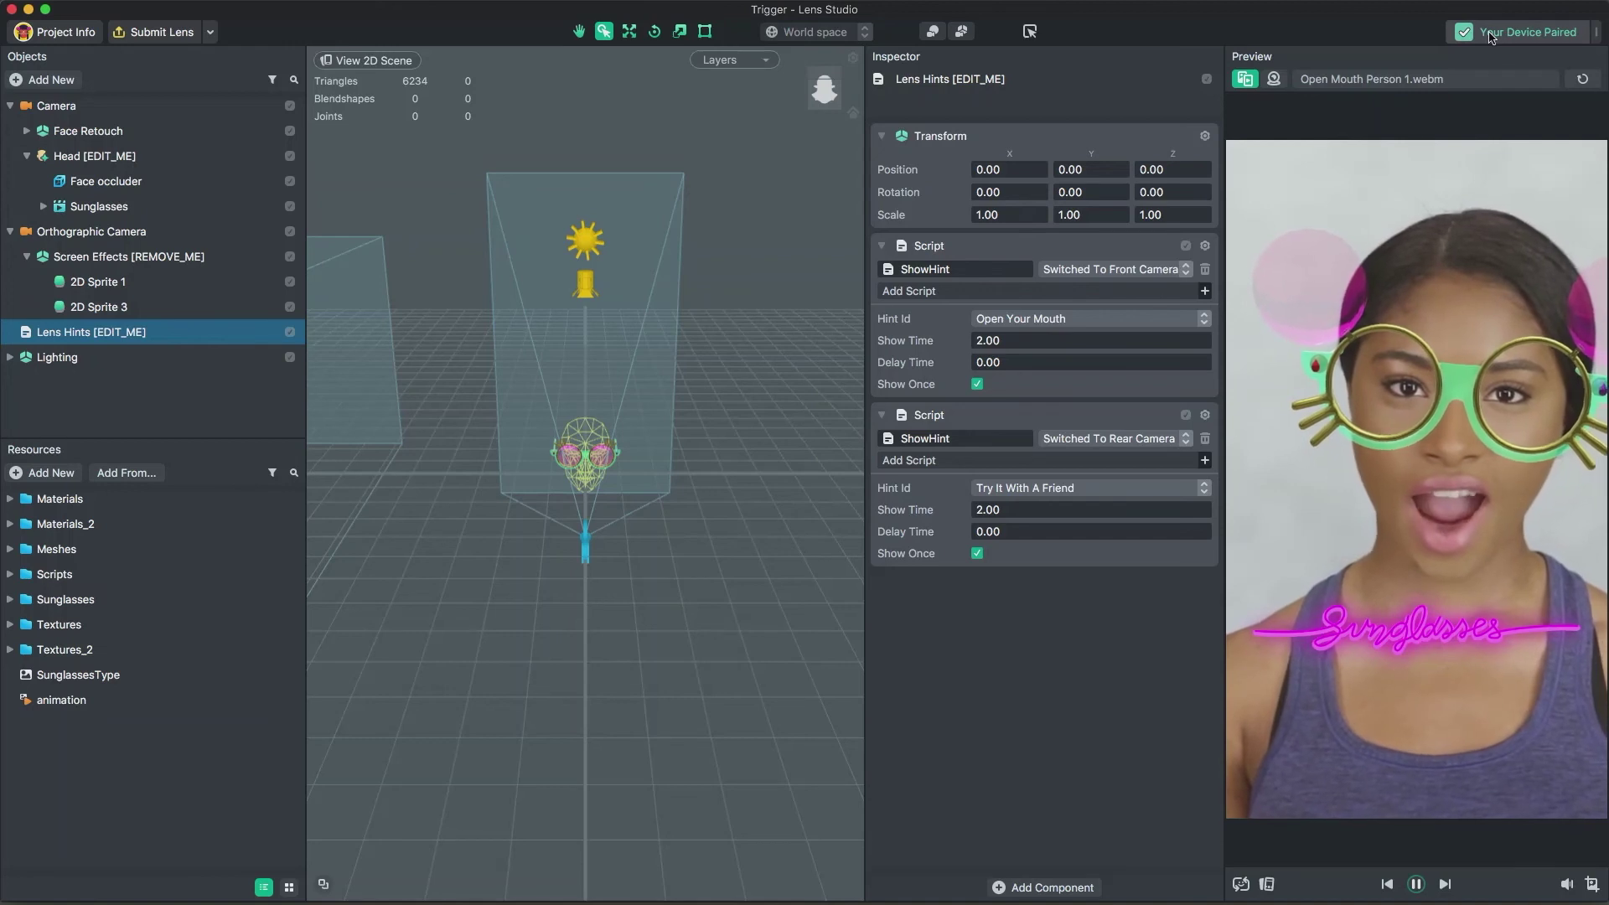
Push the finished sunglasses-and-sprite lens to the paired phone with Send Lens.
{"action": "left_click", "coordinate": [1490, 33]}
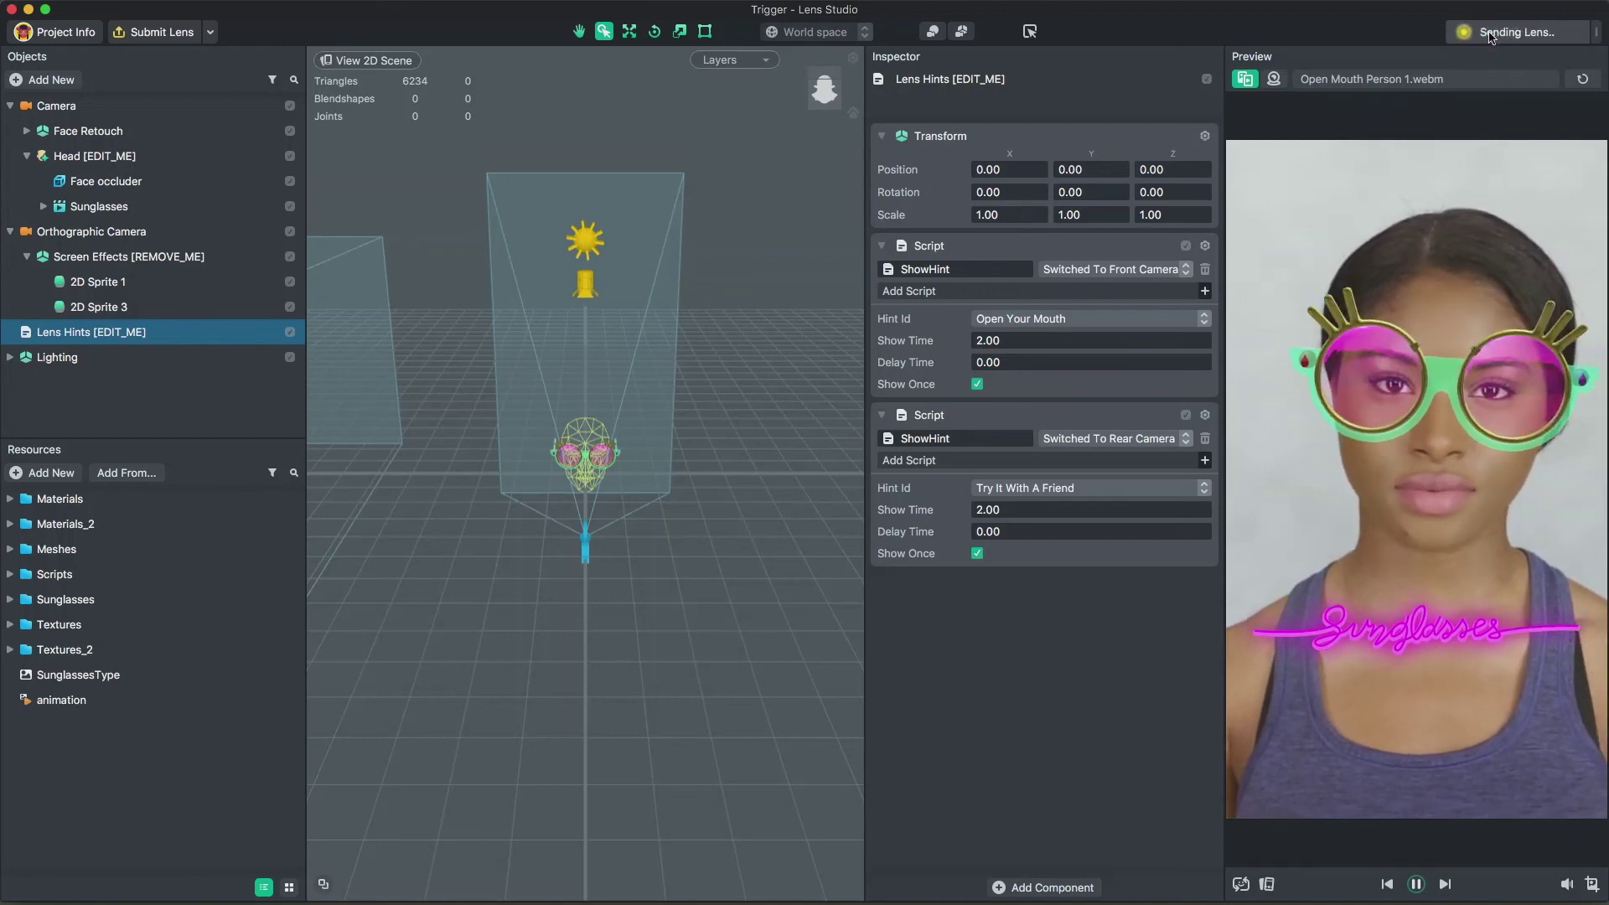